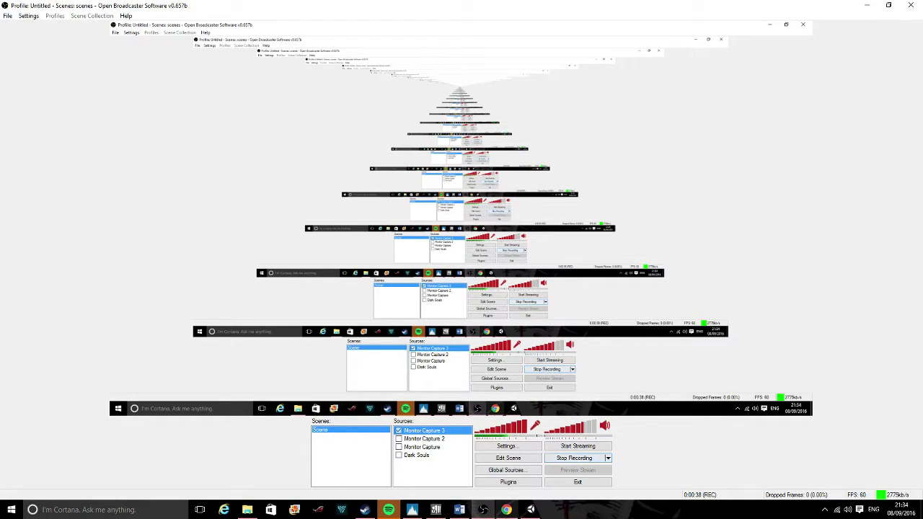
# Switch to Unity and create a new 2D project named Test on drive D:
pyautogui.click(531, 510)
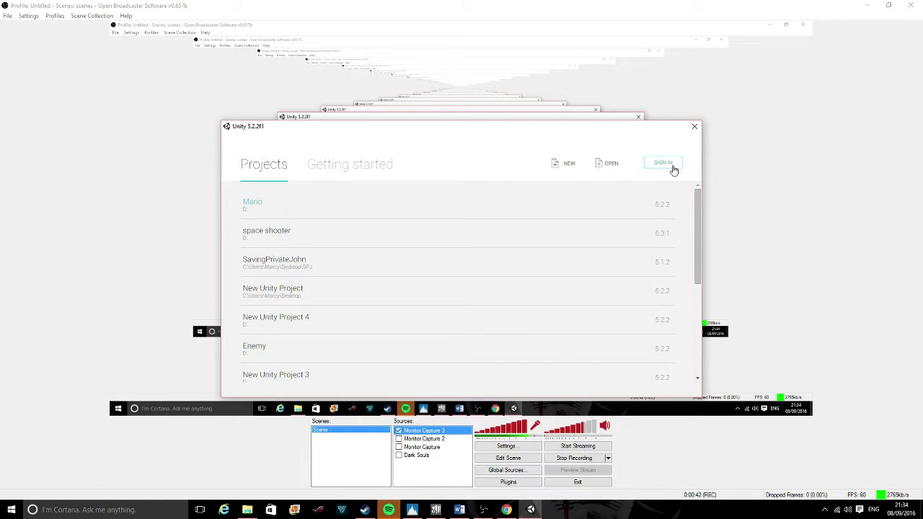
pyautogui.click(570, 164)
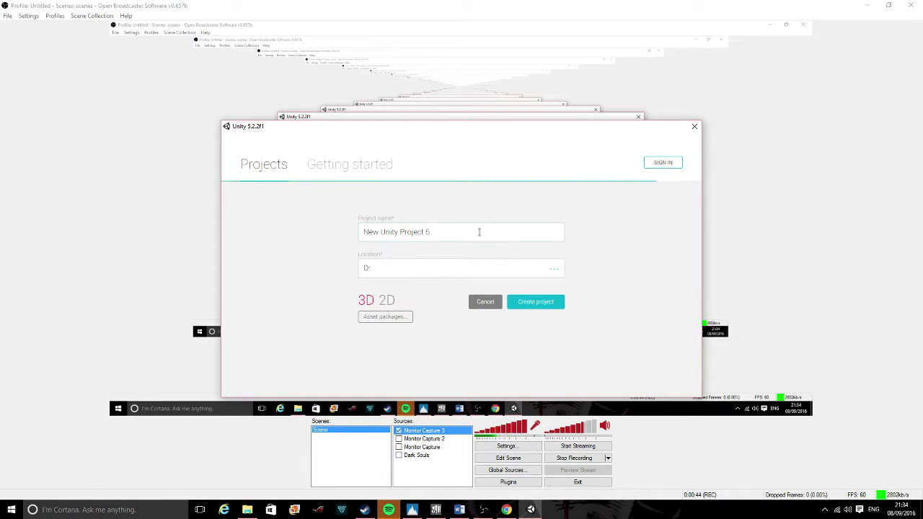
pyautogui.moveTo(480, 231); pyautogui.dragTo(343, 232)
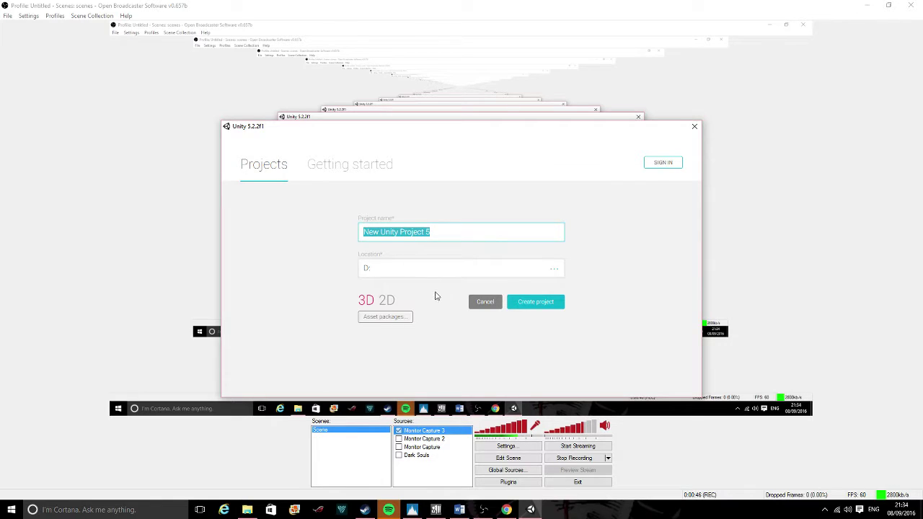
pyautogui.click(390, 301)
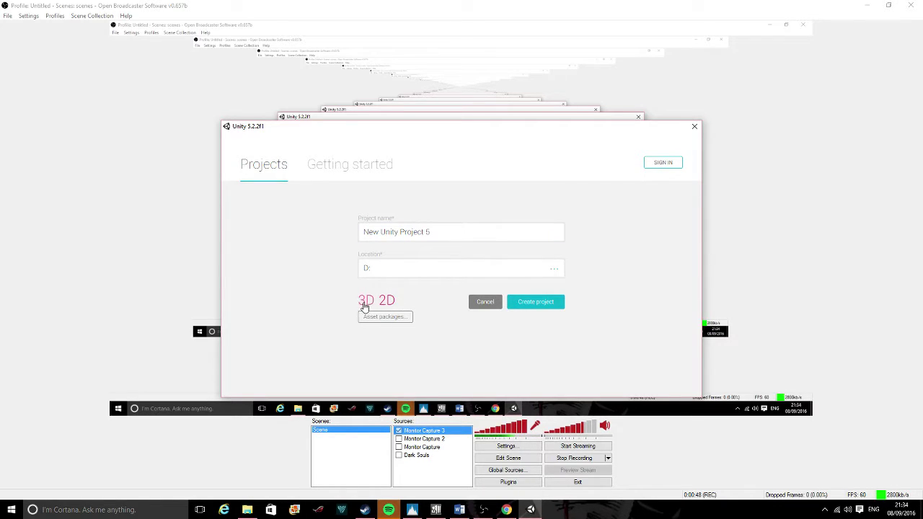
pyautogui.moveTo(447, 233); pyautogui.dragTo(334, 232)
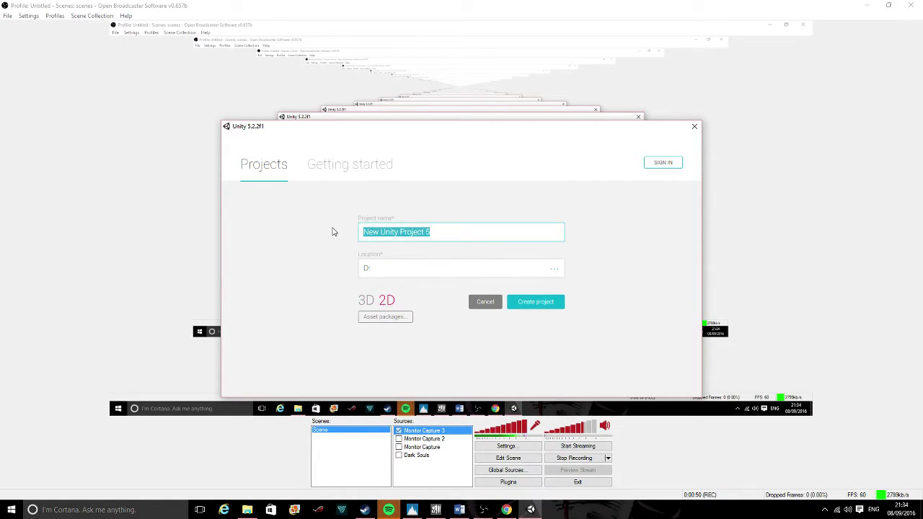
pyautogui.write('Testing')
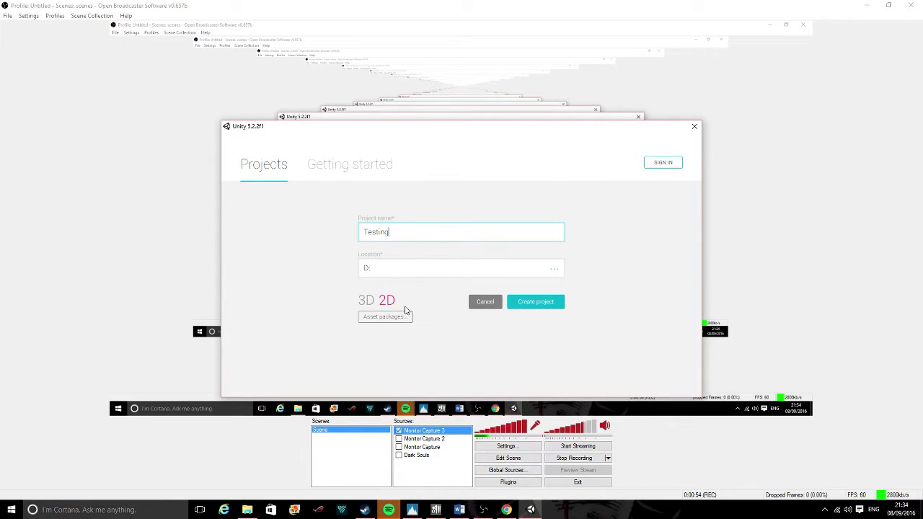
pyautogui.press('BackSpace')
pyautogui.press('BackSpace')
pyautogui.press('BackSpace')
pyautogui.click(537, 312)
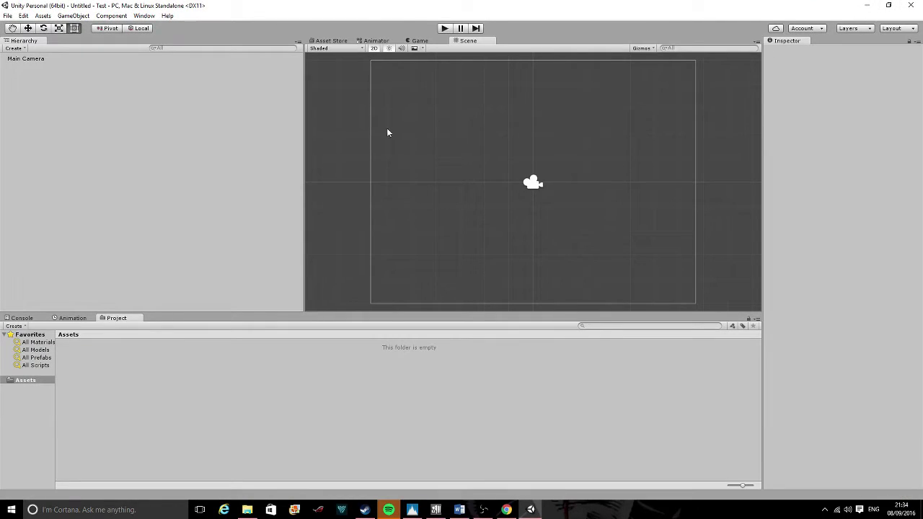
# Narrow the Hierarchy to widen the central view, check the Animator, and return to the Scene view
pyautogui.moveTo(305, 138); pyautogui.dragTo(158, 156)
pyautogui.click(223, 42)
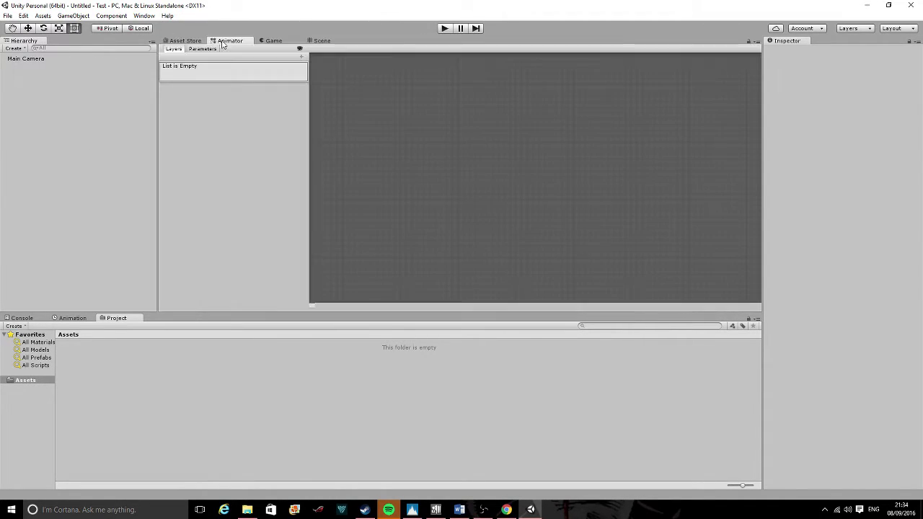
pyautogui.click(322, 42)
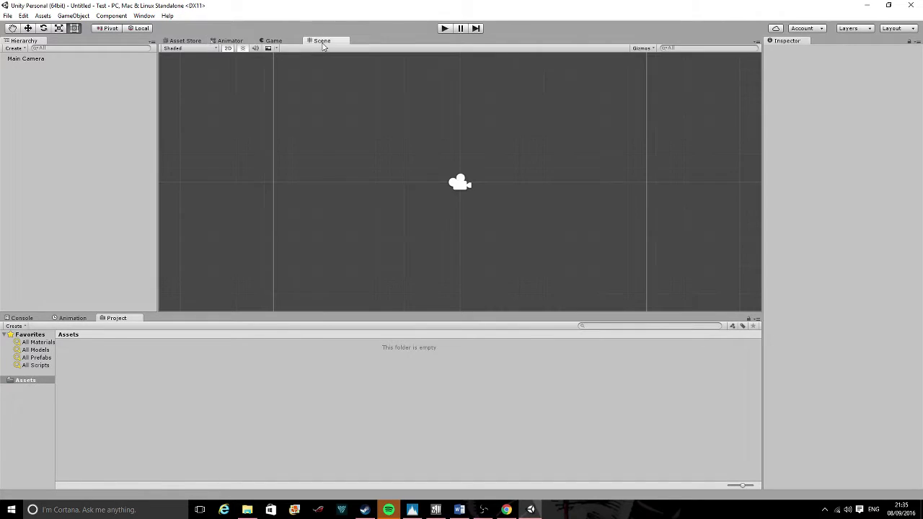
pyautogui.moveTo(161, 170); pyautogui.dragTo(174, 165)
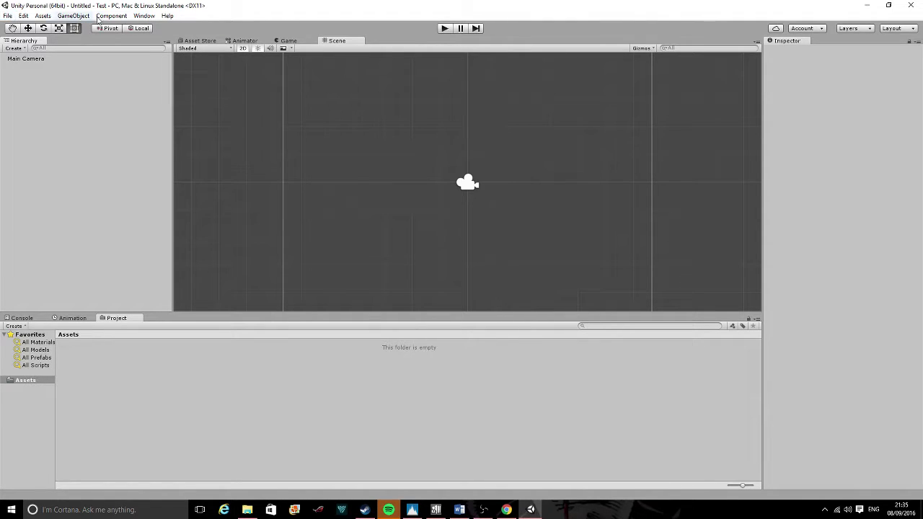
# Review the available file, edit and asset commands, including the asset types that can be created and the packages that can be imported
pyautogui.click(12, 18)
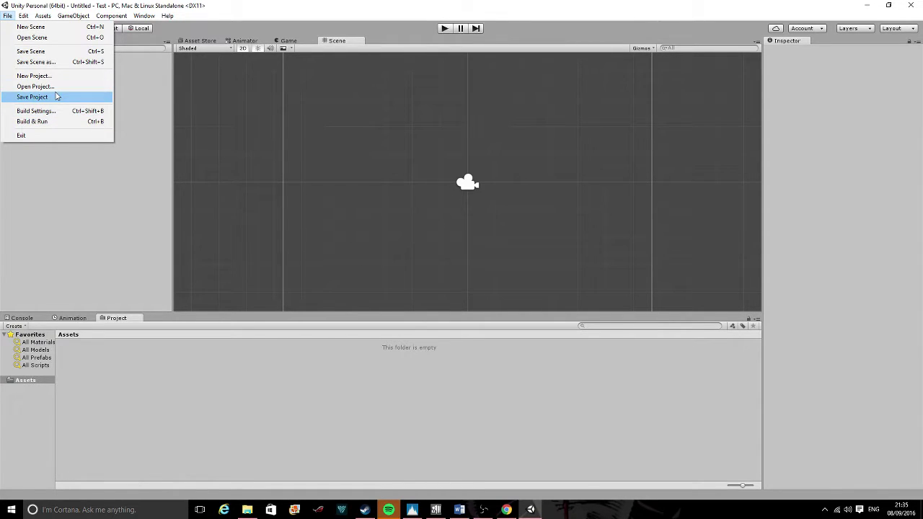
pyautogui.moveTo(26, 16)
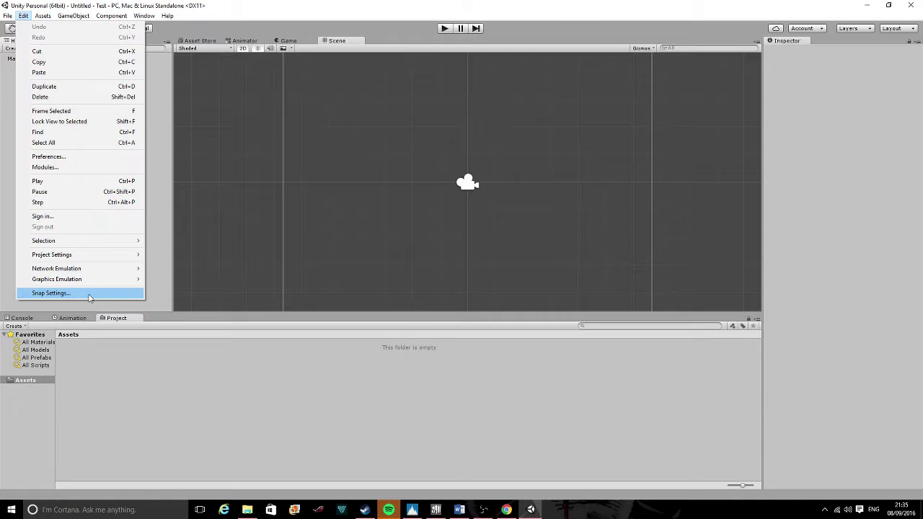
pyautogui.click(43, 18)
pyautogui.click(44, 18)
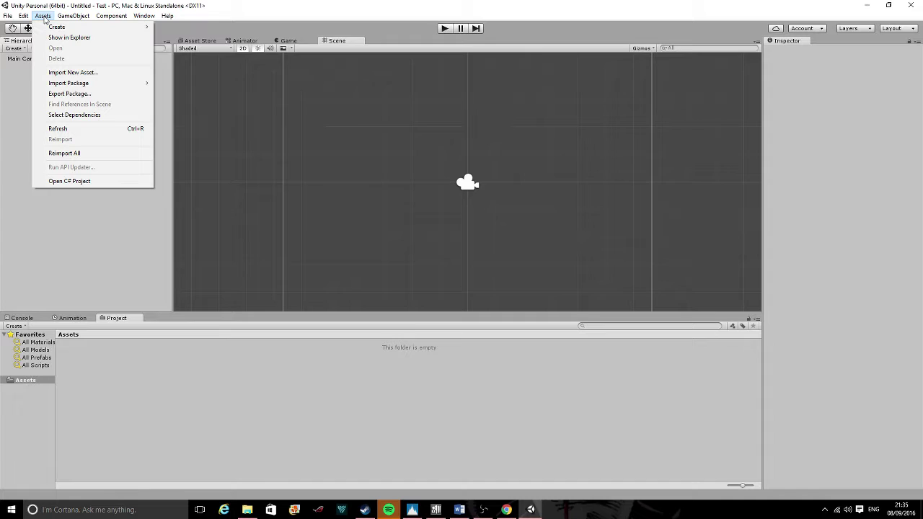
pyautogui.moveTo(108, 28)
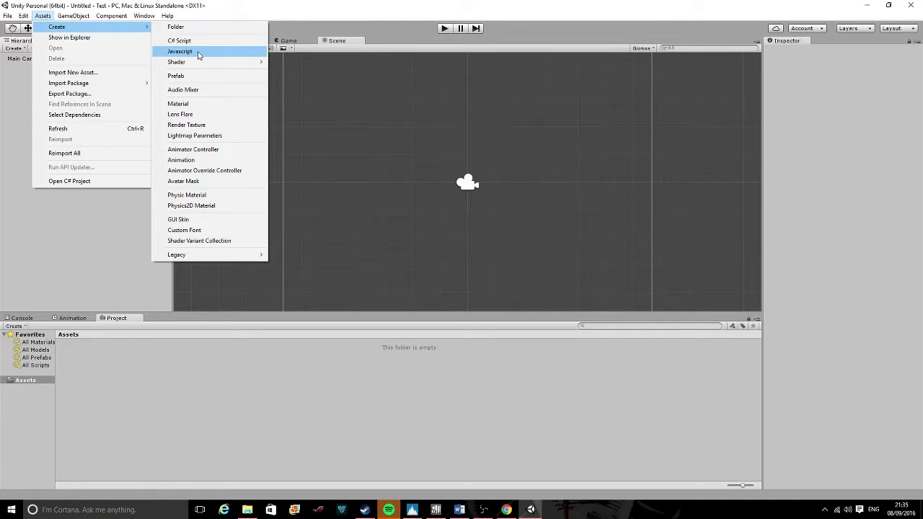
pyautogui.moveTo(201, 65)
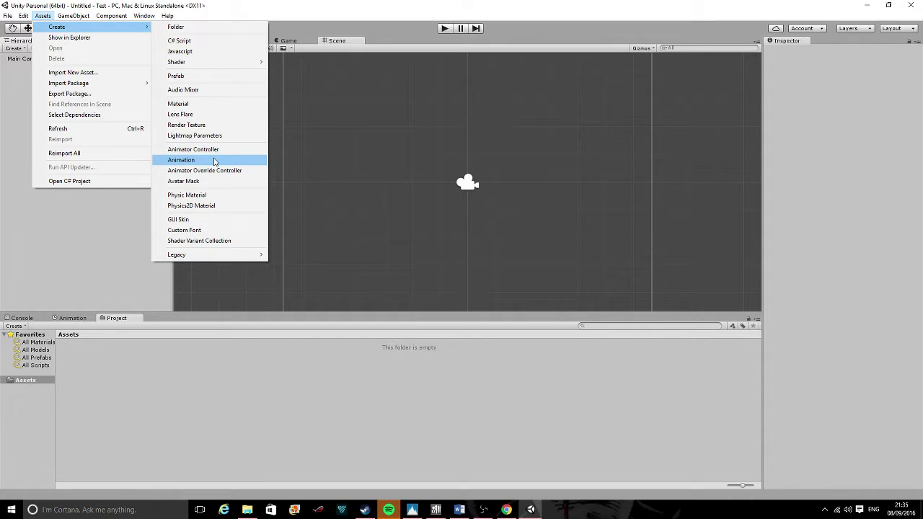
pyautogui.moveTo(126, 85)
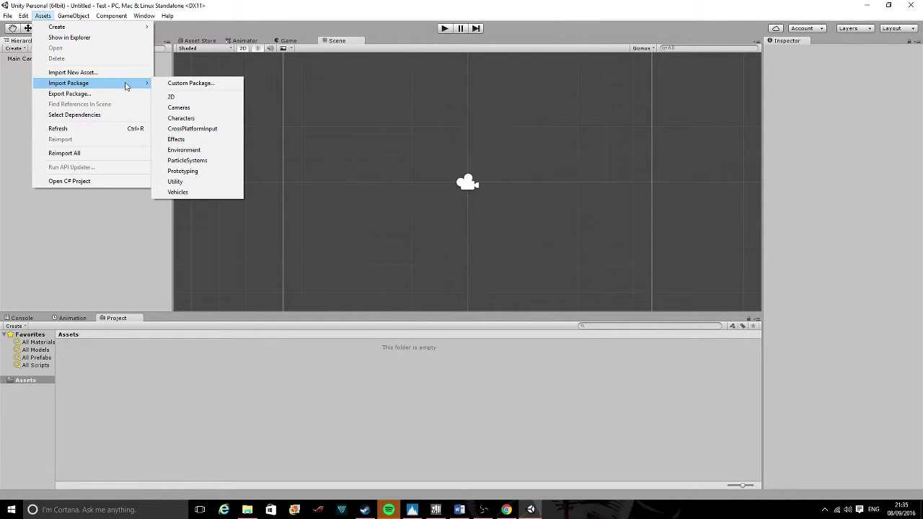
# Look over the game object categories and add a 3D cube to the scene
pyautogui.moveTo(87, 17)
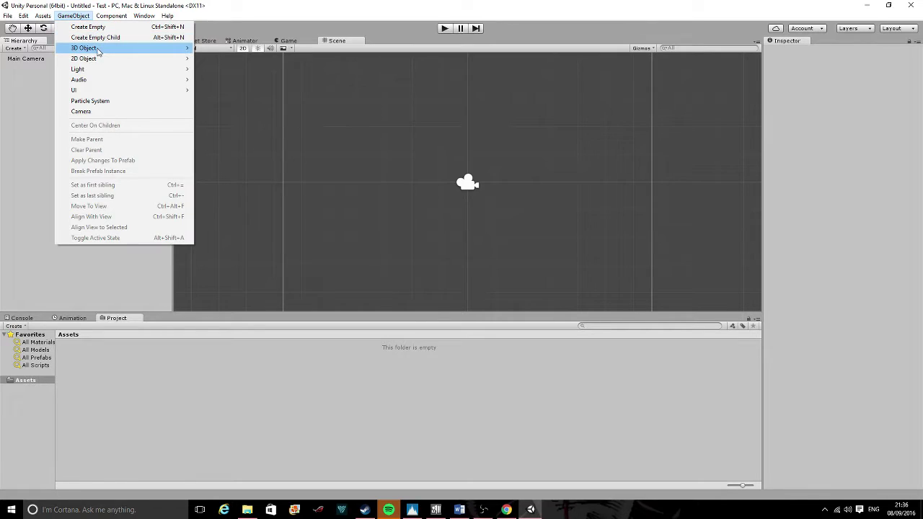
pyautogui.moveTo(147, 55)
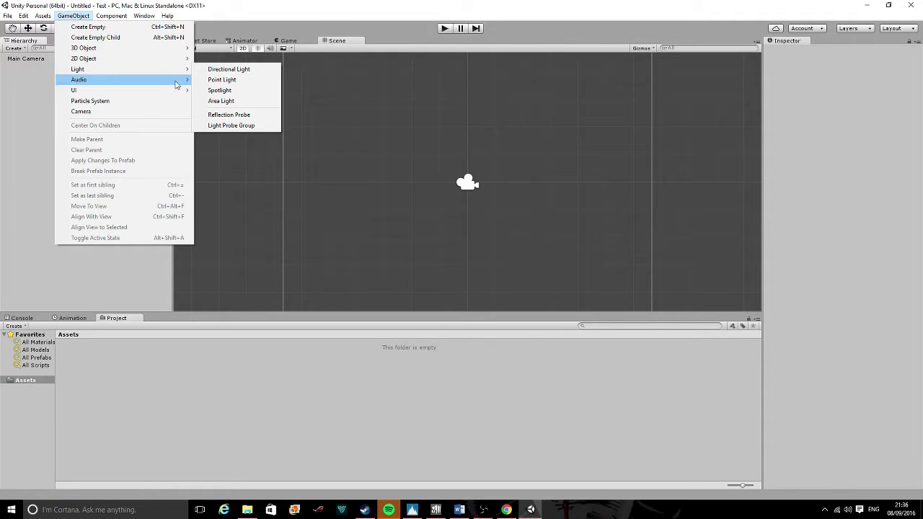
pyautogui.moveTo(166, 91)
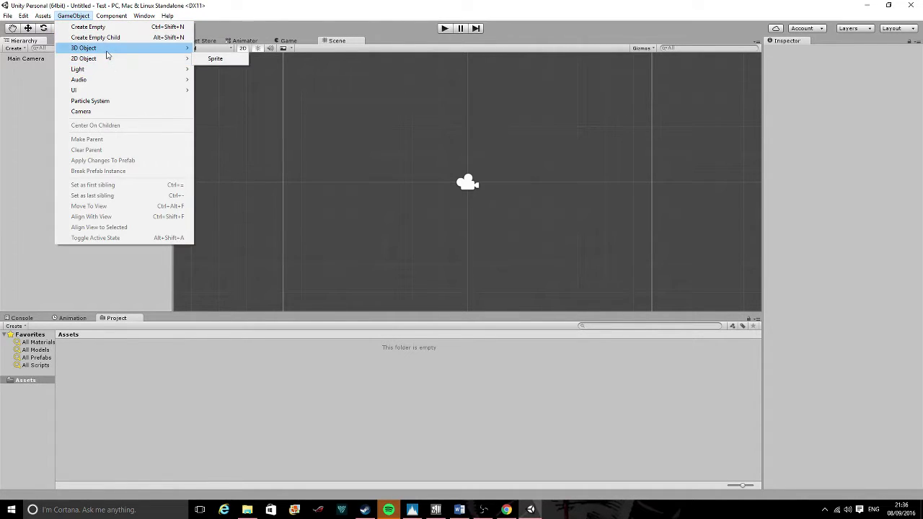
pyautogui.moveTo(188, 50)
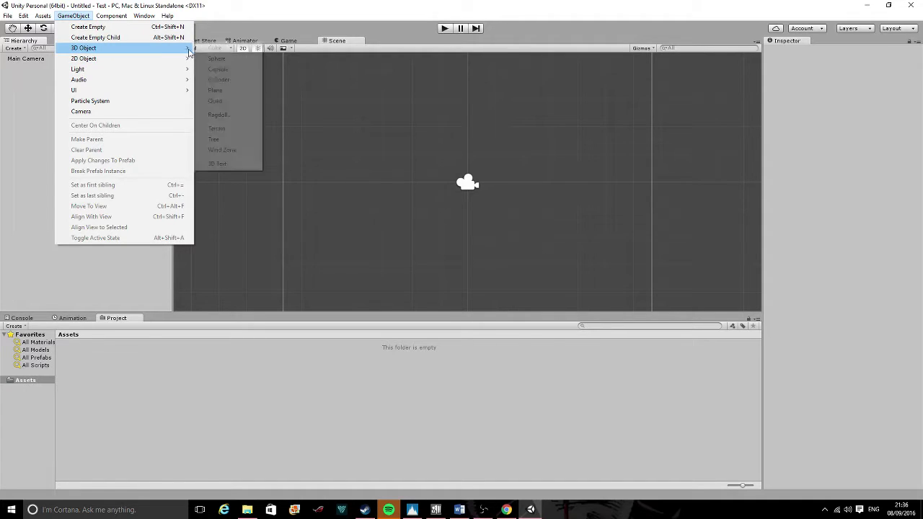
pyautogui.click(216, 58)
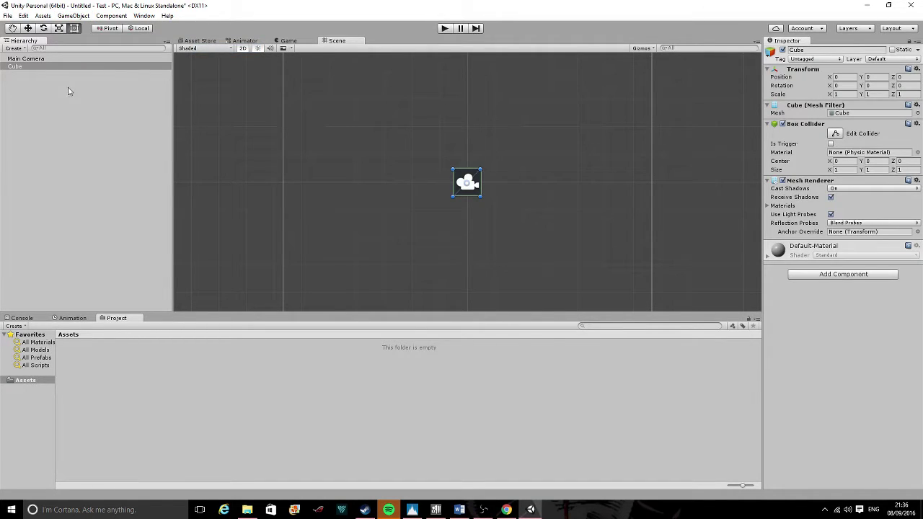
# Browse the components that can be added to the cube, and delete the cube from the scene
pyautogui.click(841, 275)
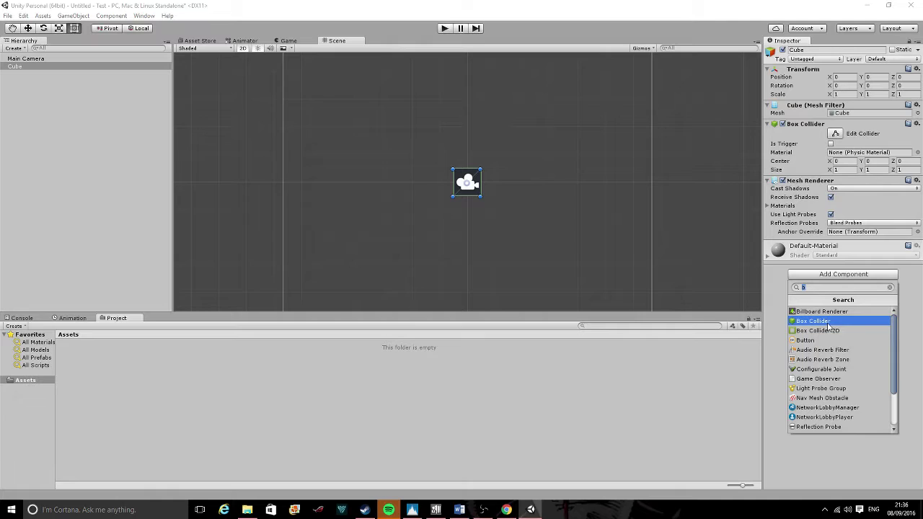
pyautogui.click(622, 270)
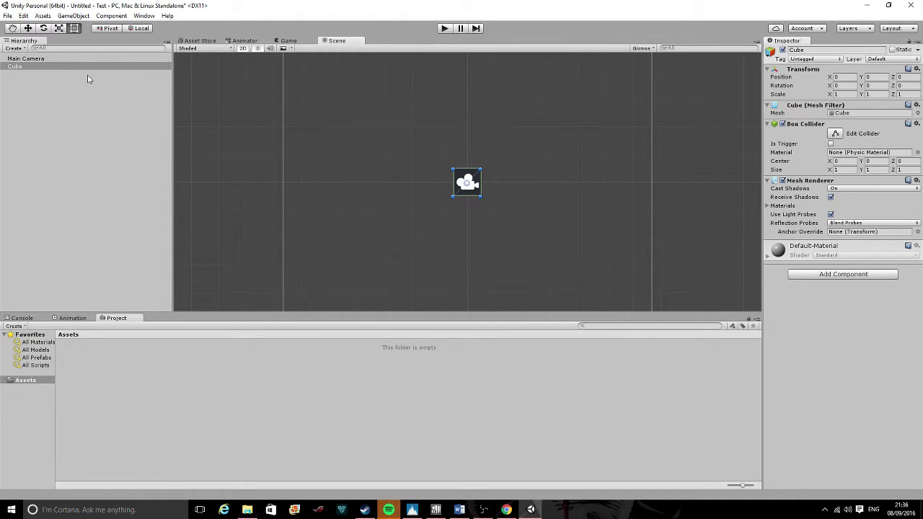
pyautogui.press('Delete')
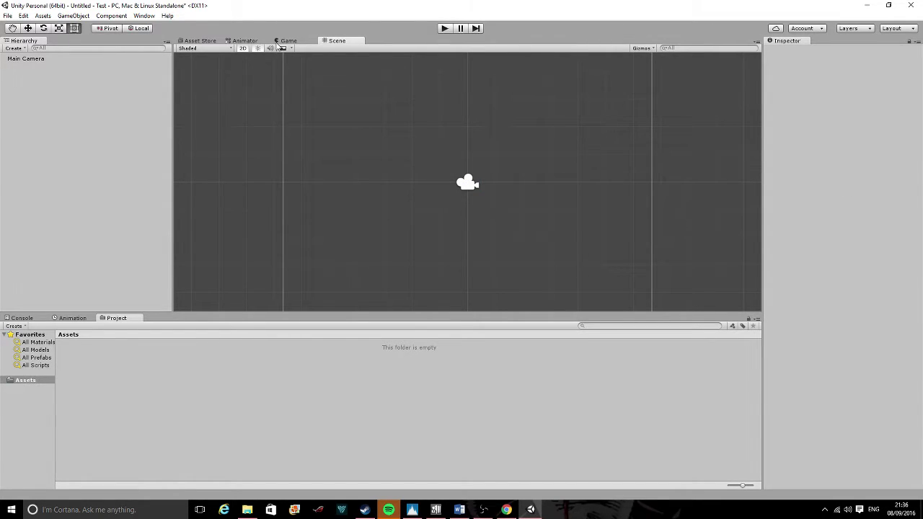
# Check the available window layouts and narrow the Hierarchy further to give the Scene view more width
pyautogui.click(144, 15)
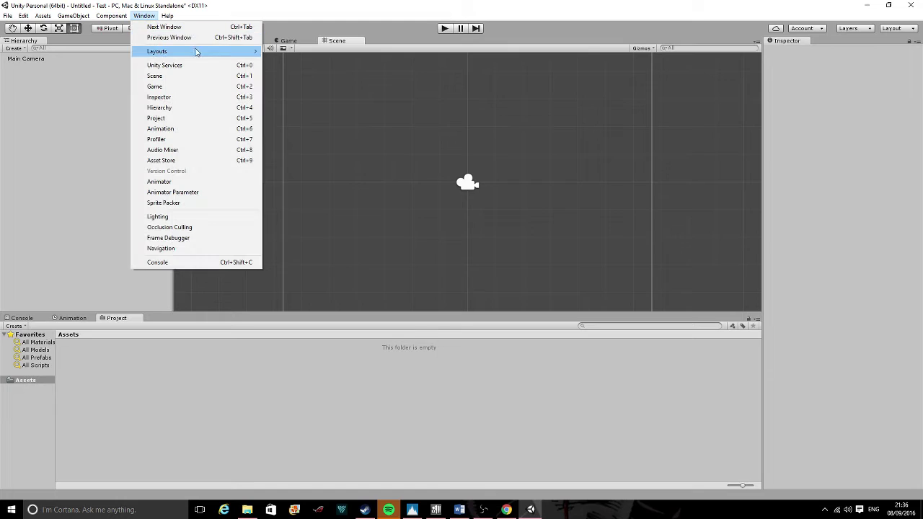
pyautogui.moveTo(199, 56)
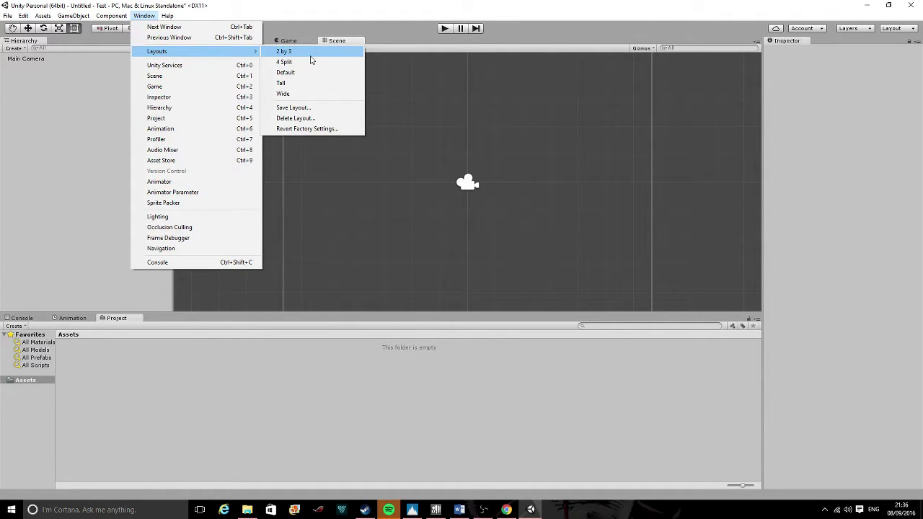
pyautogui.click(431, 370)
pyautogui.moveTo(172, 173); pyautogui.dragTo(128, 170)
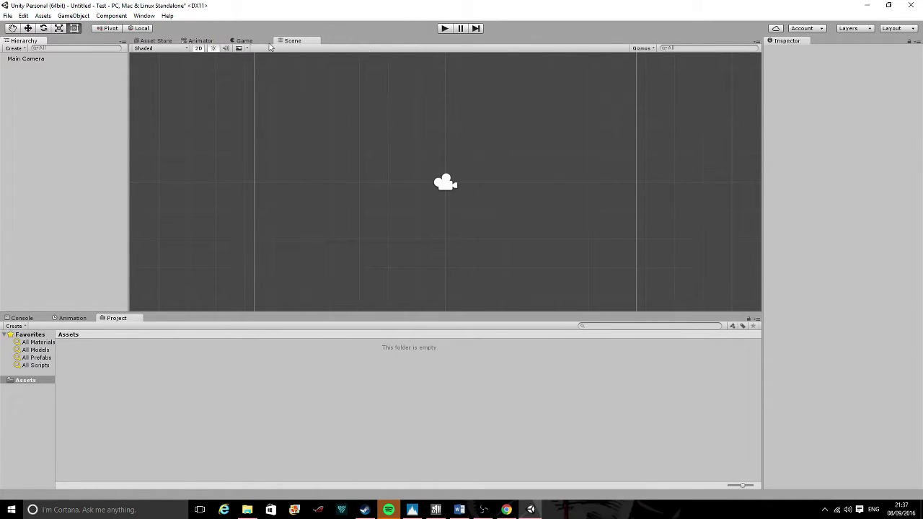
# Compare the Game view with the camera frame in the Scene view, and look over the Animator and the Asset Store
pyautogui.click(243, 42)
pyautogui.click(288, 42)
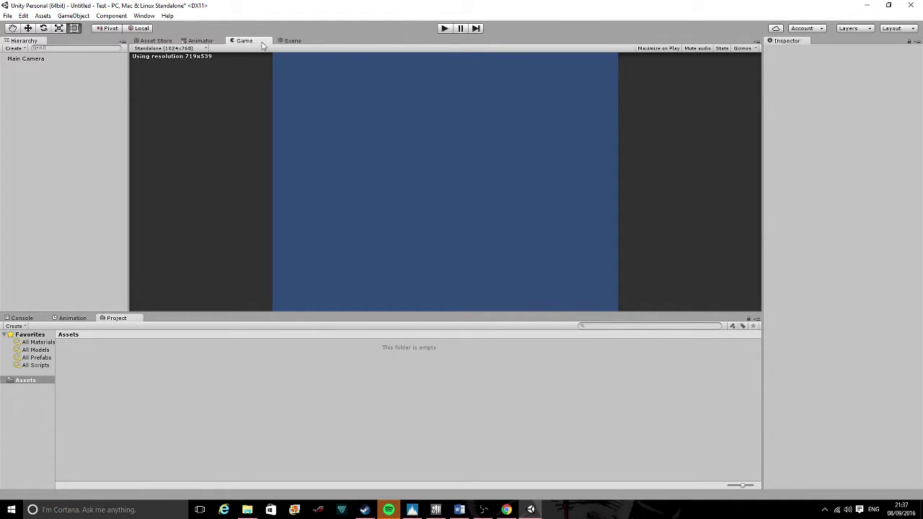
pyautogui.click(292, 41)
pyautogui.scroll(-3, 301, 75)
pyautogui.scroll(1, 312, 81)
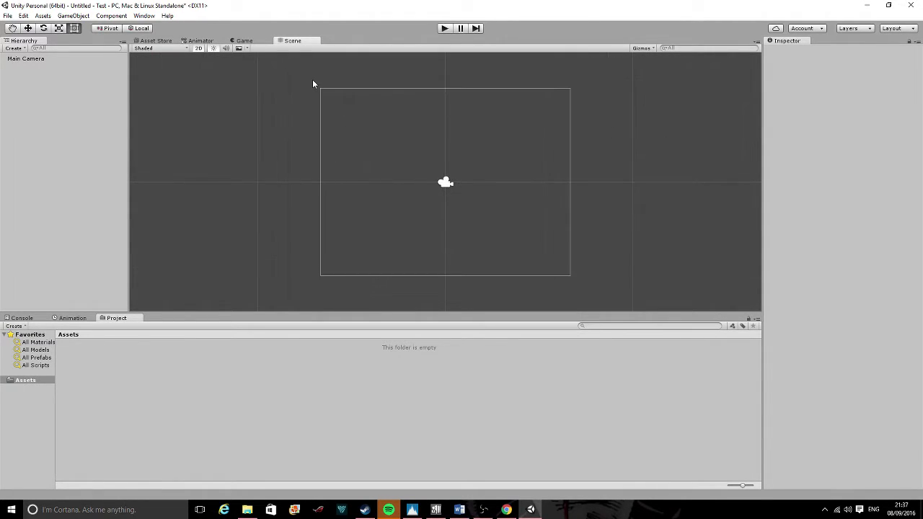
pyautogui.click(202, 41)
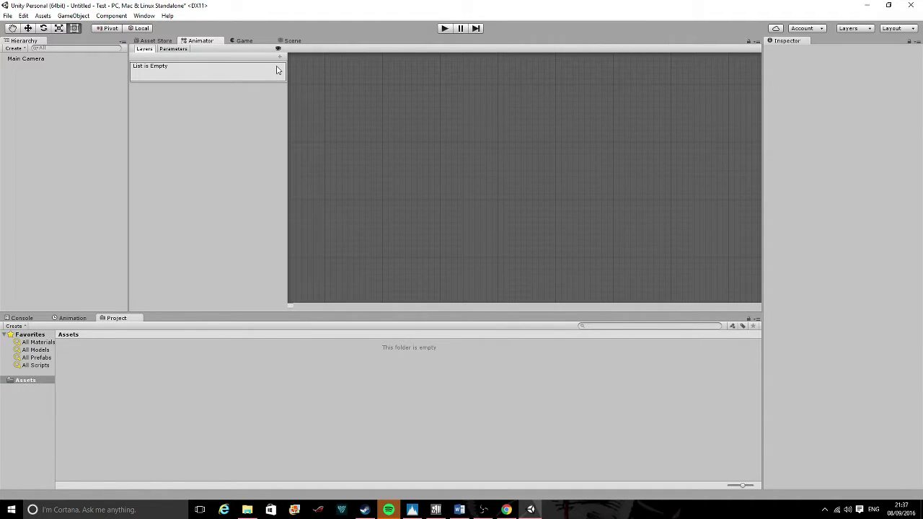
pyautogui.click(160, 42)
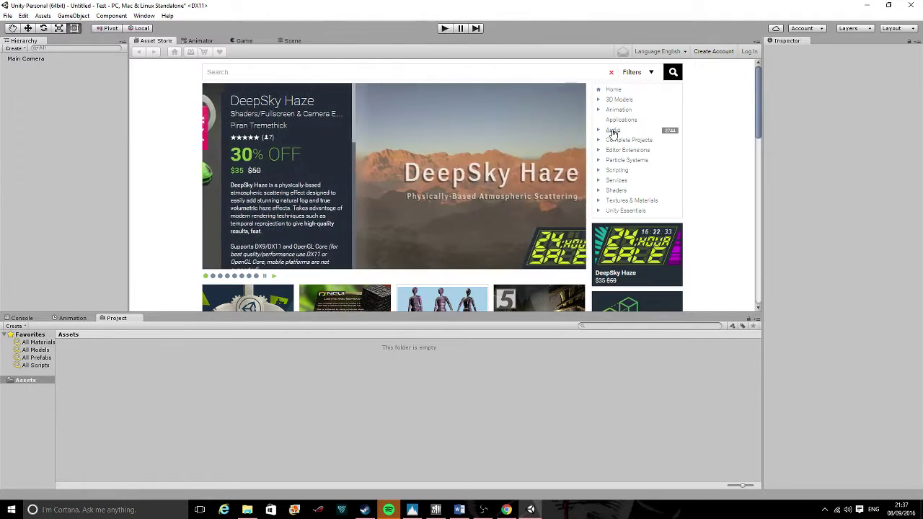
pyautogui.click(297, 42)
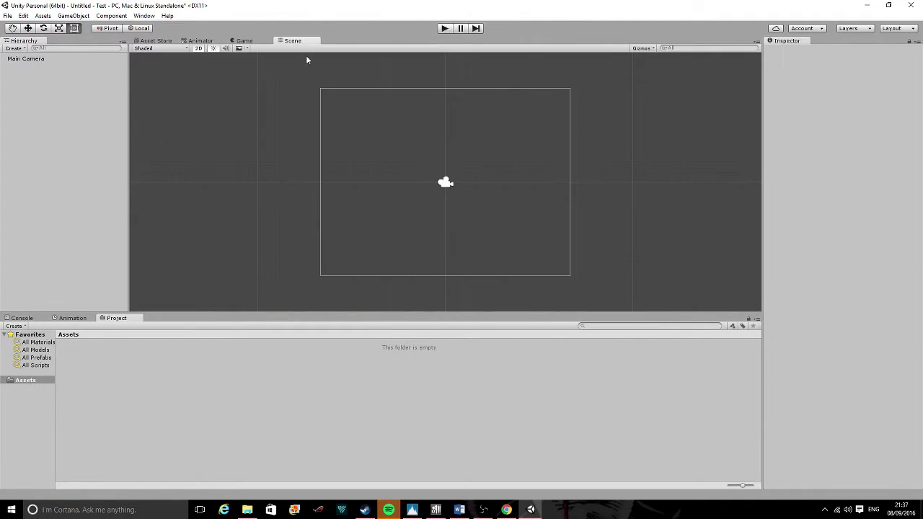
pyautogui.click(251, 41)
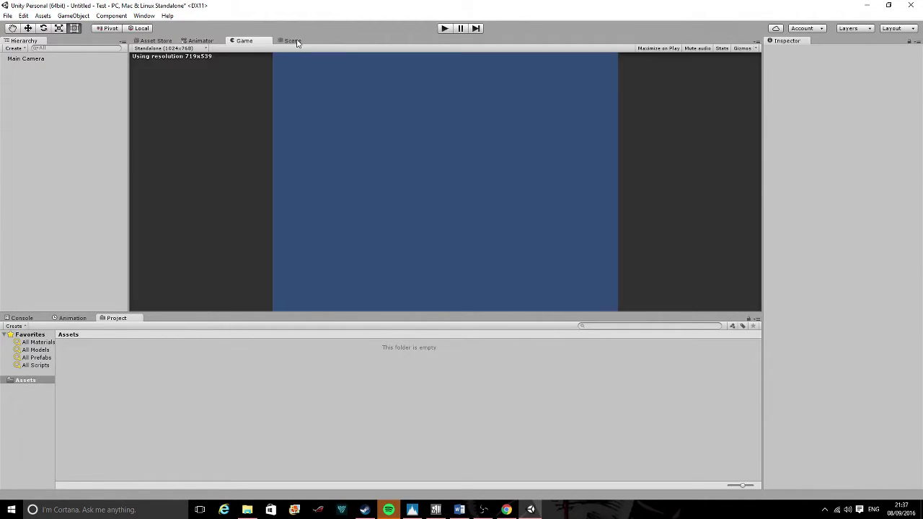
pyautogui.click(298, 42)
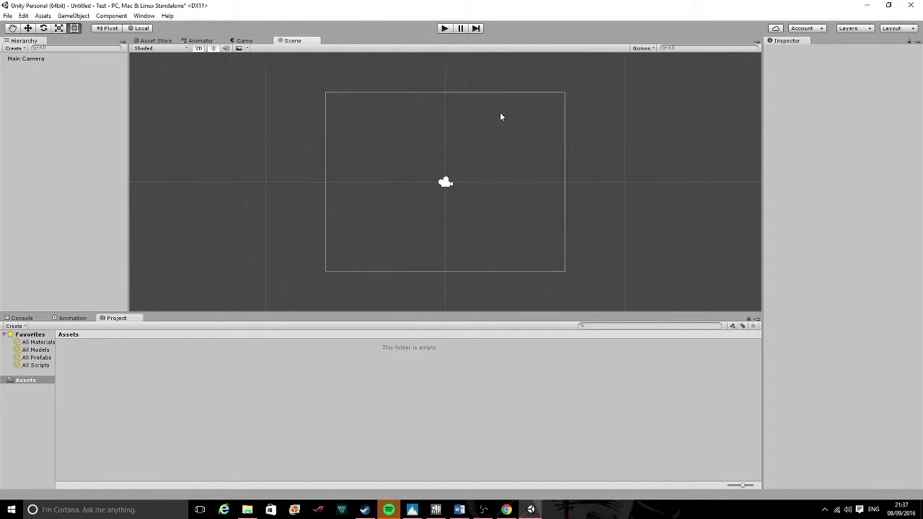
pyautogui.scroll(1, 501, 114)
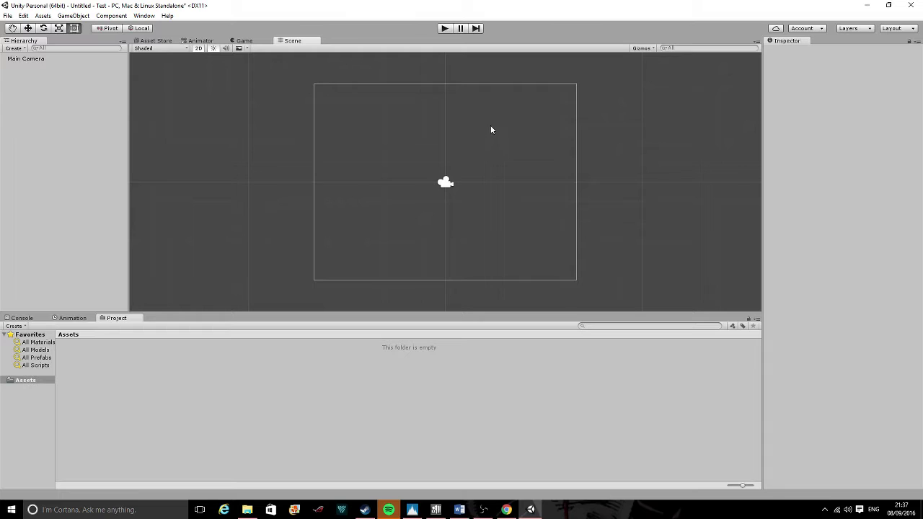
# Explore the Scene view by zooming in and out and panning around the camera frame
pyautogui.scroll(1, 500, 131)
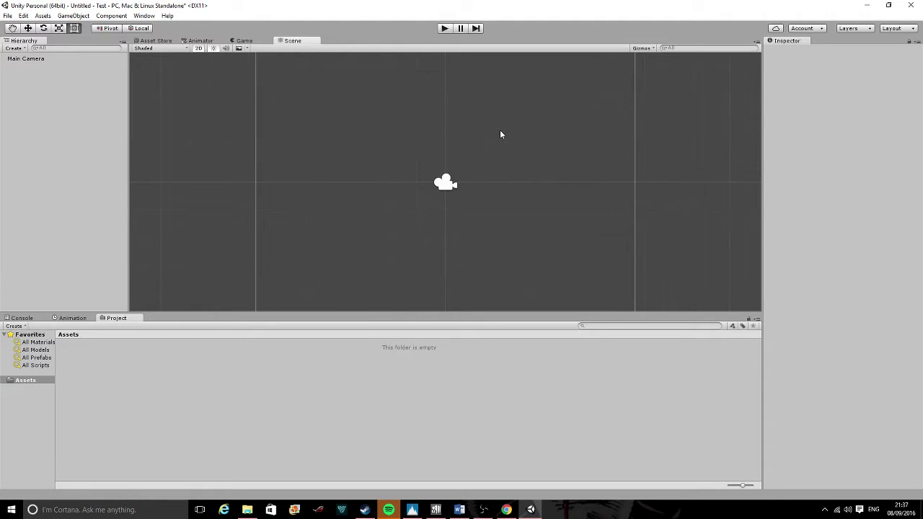
pyautogui.scroll(2, 500, 130)
pyautogui.scroll(-3, 500, 131)
pyautogui.scroll(1, 501, 134)
pyautogui.moveTo(501, 134); pyautogui.dragTo(705, 132, button='middle')
pyautogui.moveTo(375, 187); pyautogui.dragTo(215, 222, button='middle')
pyautogui.scroll(1, 312, 222)
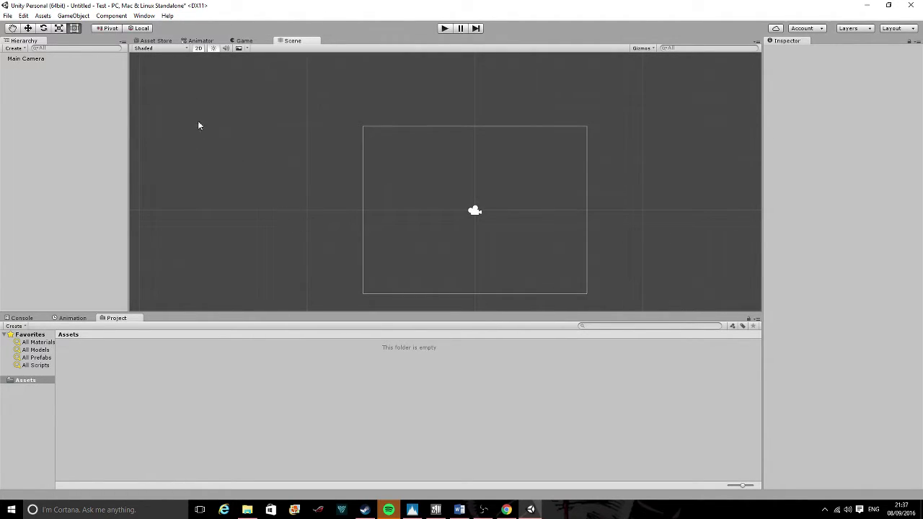
# Add a 3D cube to the scene and move it near the camera, to about X -0.39, Y 0.53
pyautogui.click(29, 29)
pyautogui.click(73, 15)
pyautogui.moveTo(109, 48)
pyautogui.click(215, 48)
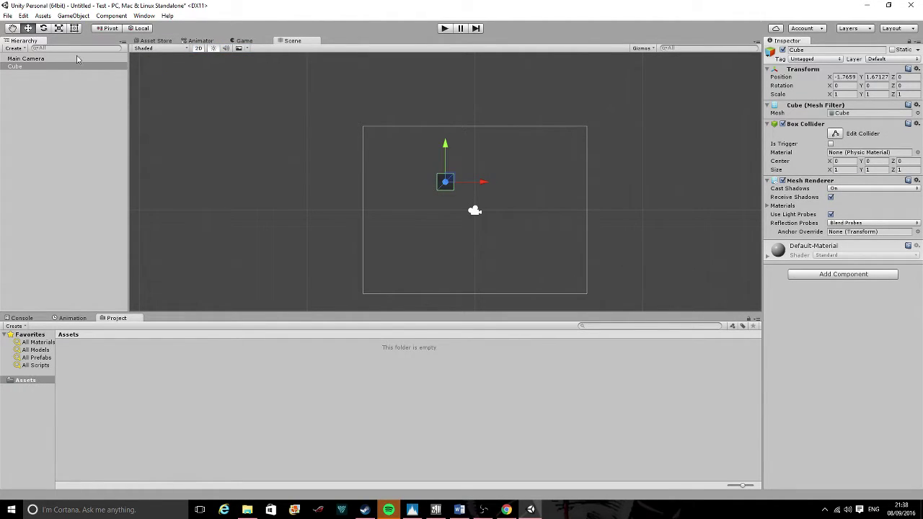
pyautogui.moveTo(445, 145); pyautogui.dragTo(451, 174)
pyautogui.moveTo(488, 223); pyautogui.dragTo(516, 221)
pyautogui.scroll(-1, 280, 136)
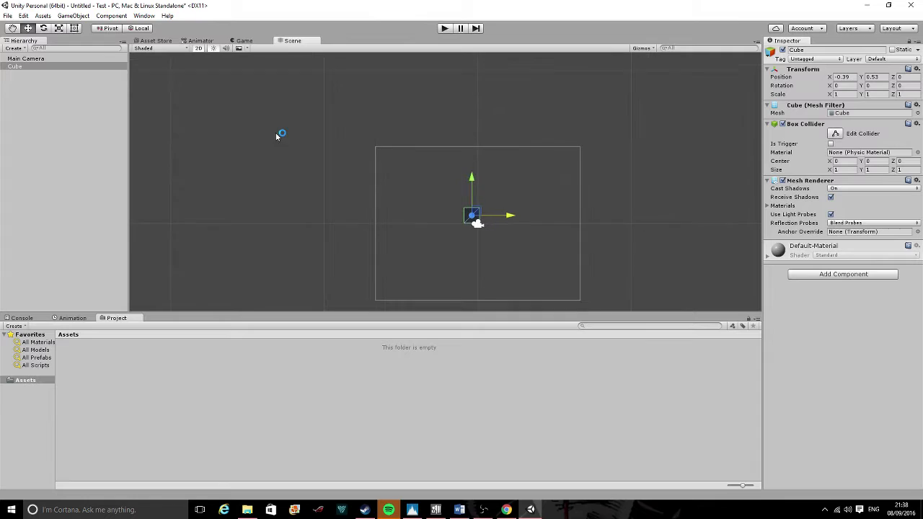
# Try rotating the cube with the Rotate tool and undo the rotation
pyautogui.click(44, 28)
pyautogui.moveTo(503, 190); pyautogui.dragTo(507, 235)
pyautogui.hotkey('ctrl', 'z')
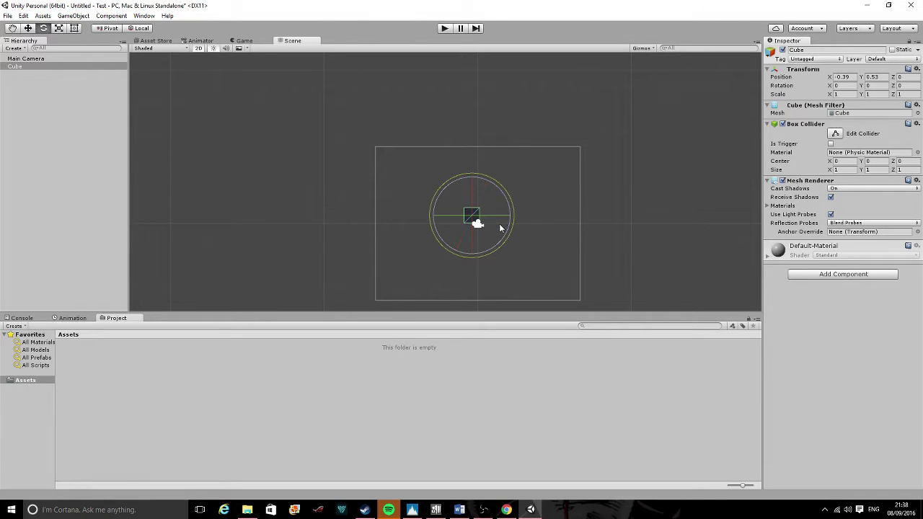
# Scale the cube uniformly to about 1.91 and delete it from the scene
pyautogui.click(59, 29)
pyautogui.moveTo(471, 216); pyautogui.dragTo(512, 201)
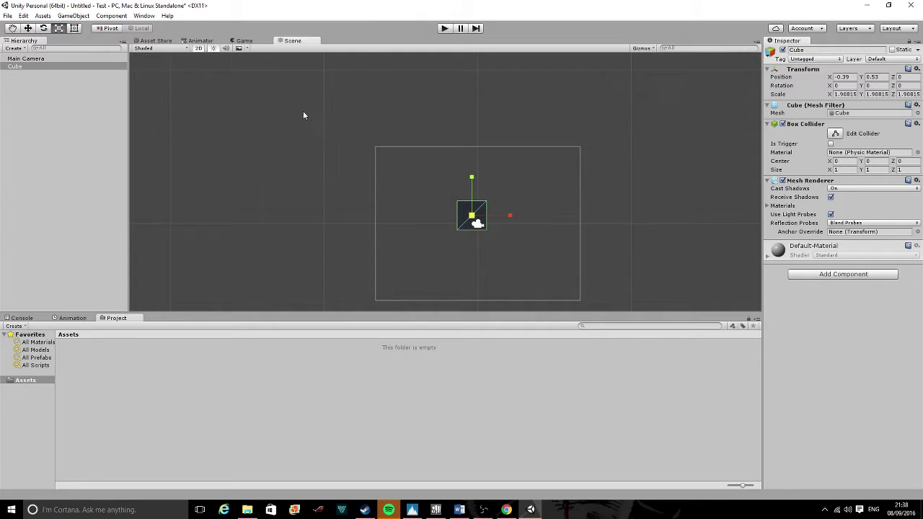
pyautogui.press('Delete')
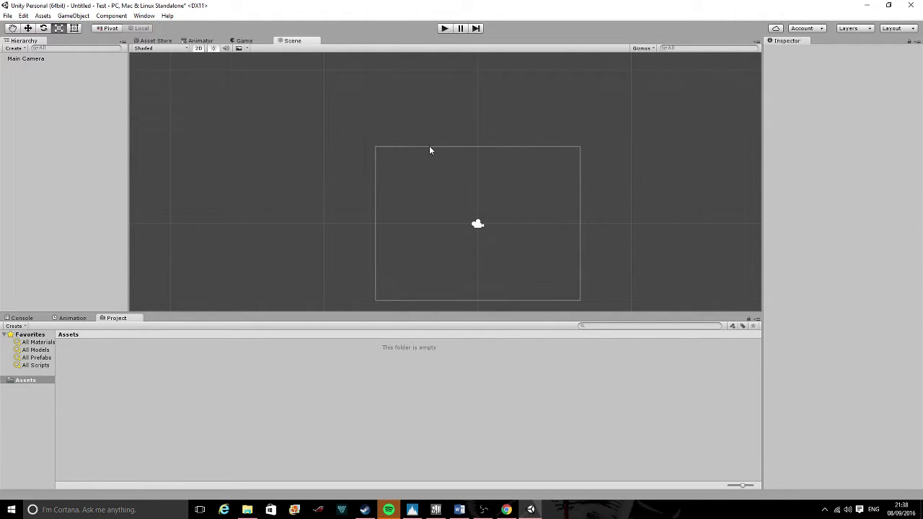
# Select the Main Camera and move it up to a Y position of about 0.75
pyautogui.moveTo(363, 169); pyautogui.dragTo(649, 314)
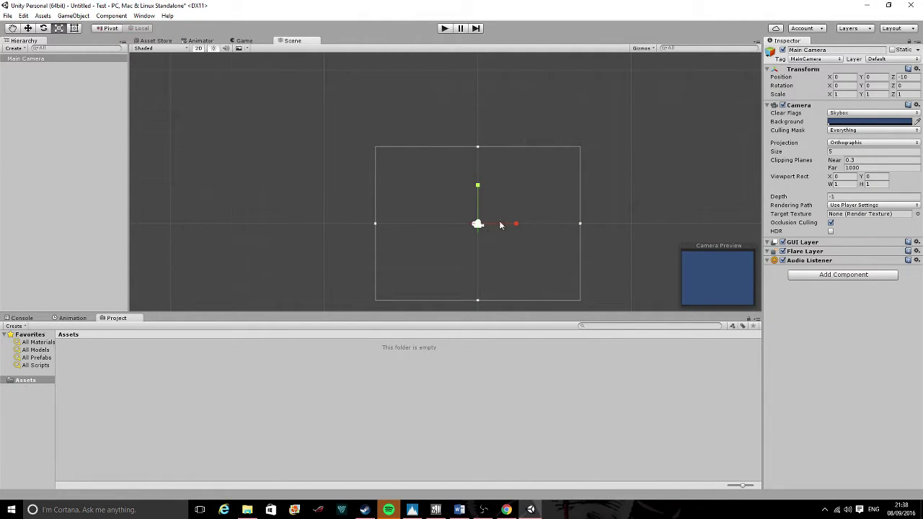
pyautogui.click(28, 28)
pyautogui.moveTo(484, 180)
pyautogui.mouseDown()
pyautogui.moveTo(484, 147)
pyautogui.moveTo(483, 168)
pyautogui.mouseUp()
# Resize the Main Camera's frame with the Rect tool to an orthographic size of about 4.84
pyautogui.click(75, 28)
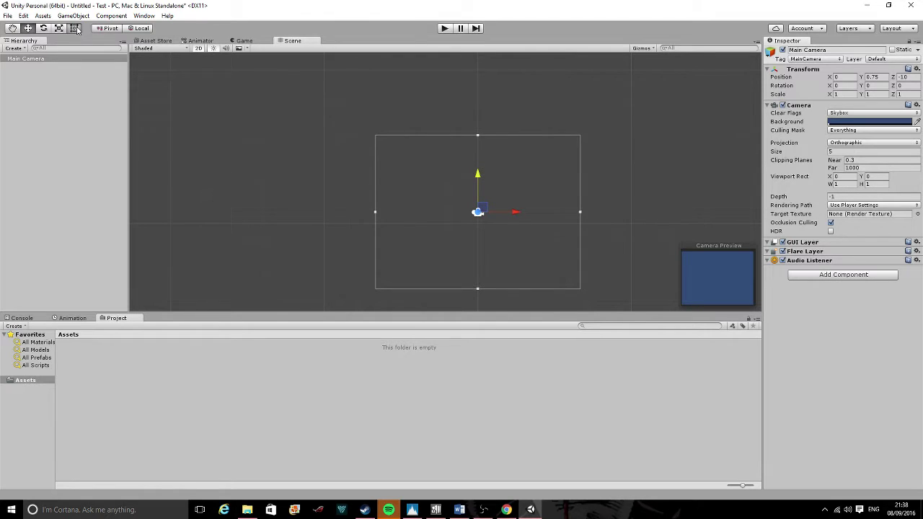
pyautogui.click(479, 139)
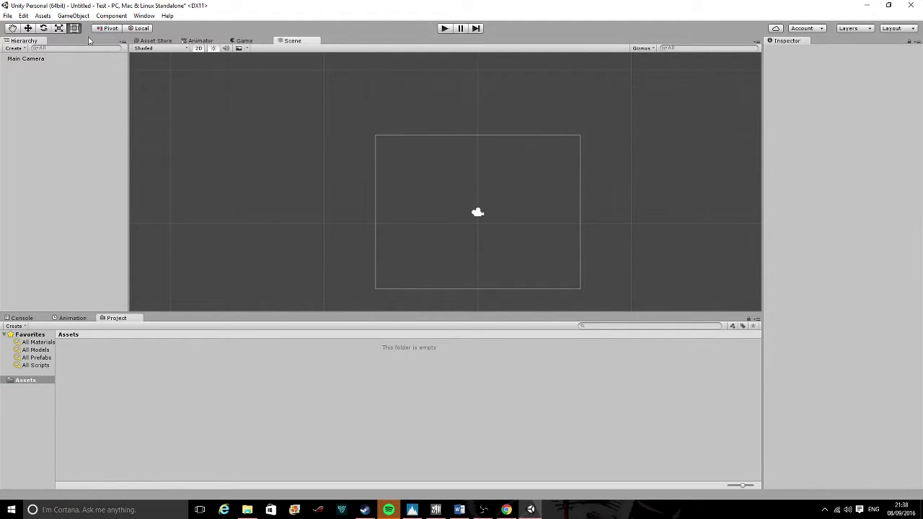
pyautogui.moveTo(310, 113); pyautogui.dragTo(478, 247)
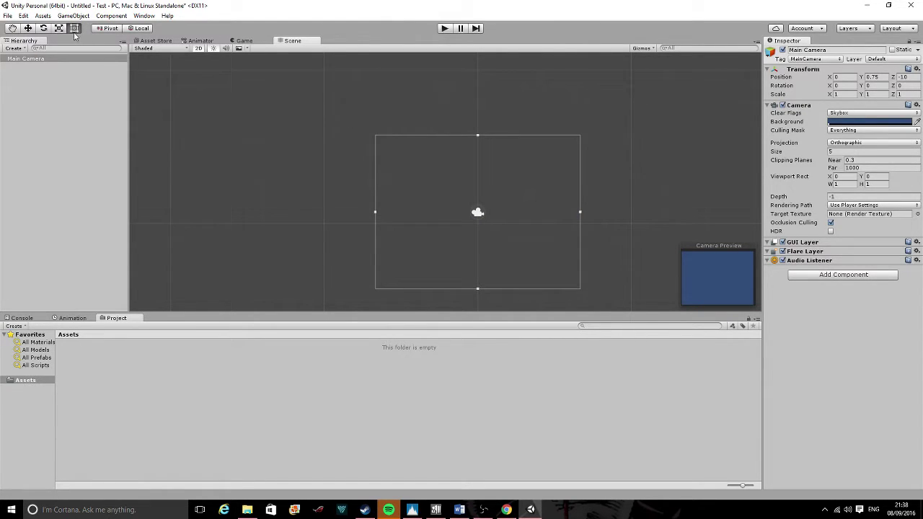
pyautogui.moveTo(478, 135); pyautogui.dragTo(479, 170)
pyautogui.moveTo(533, 211); pyautogui.dragTo(578, 215)
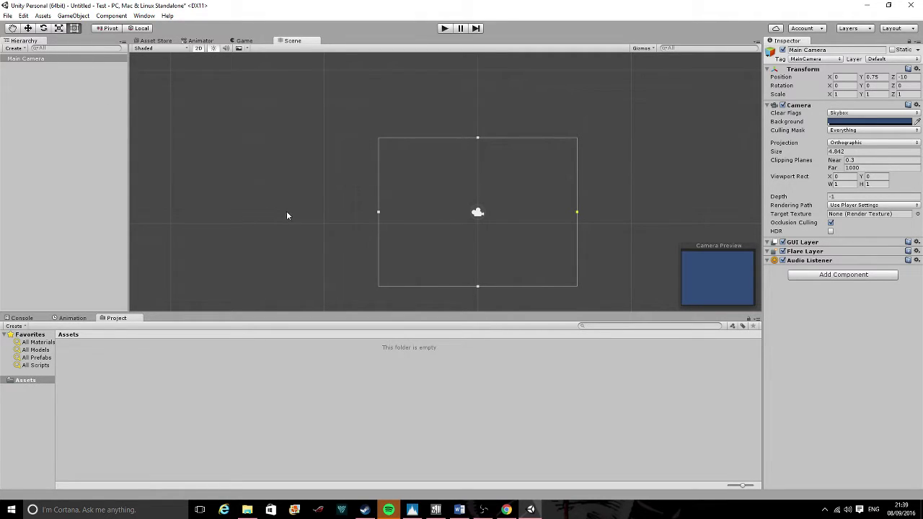
# Look over the editor's main command menus and the commands available for the empty Assets folder
pyautogui.click(7, 15)
pyautogui.moveTo(30, 22)
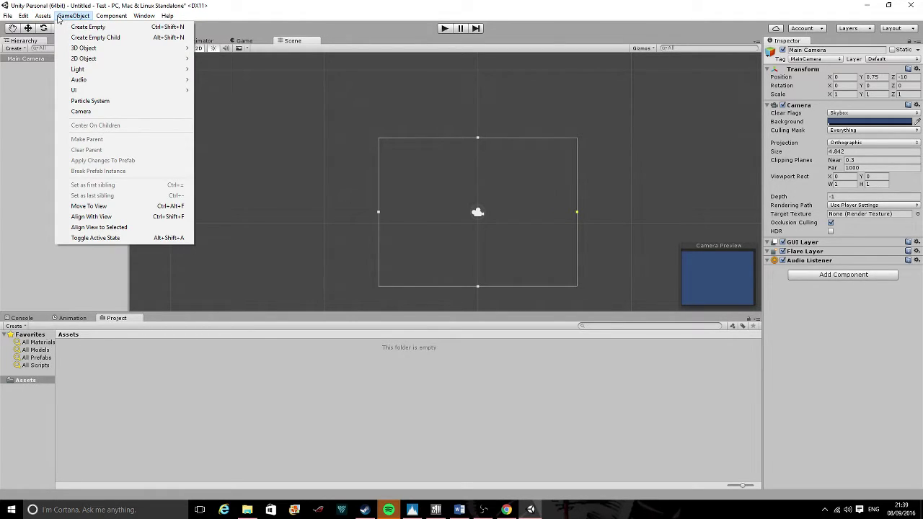
pyautogui.moveTo(110, 18)
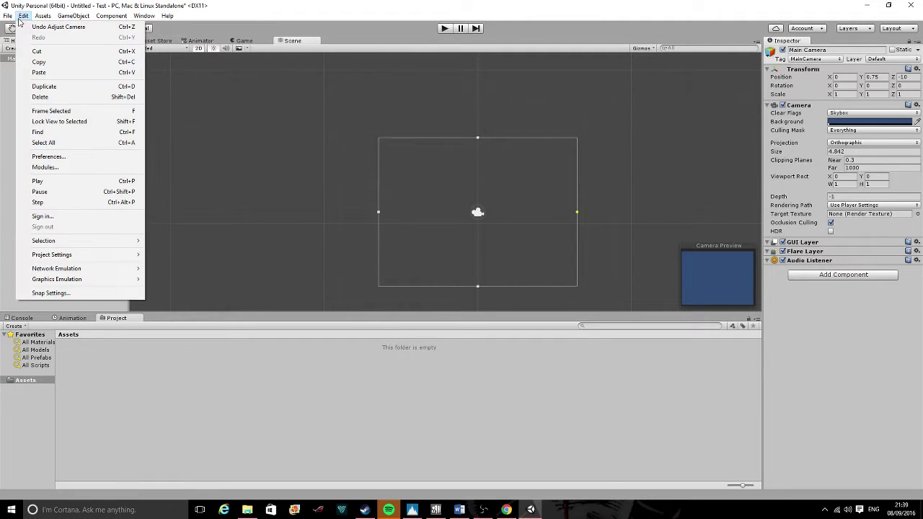
pyautogui.click(342, 418)
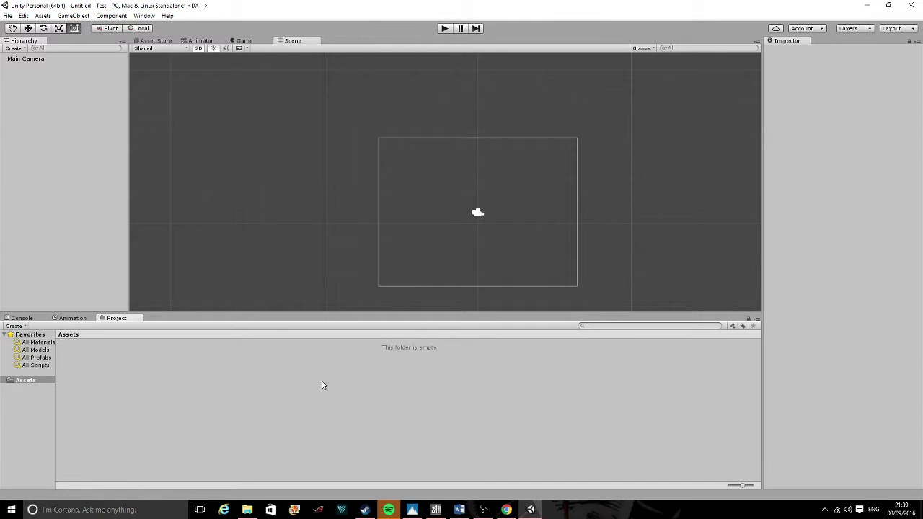
pyautogui.rightClick(202, 381)
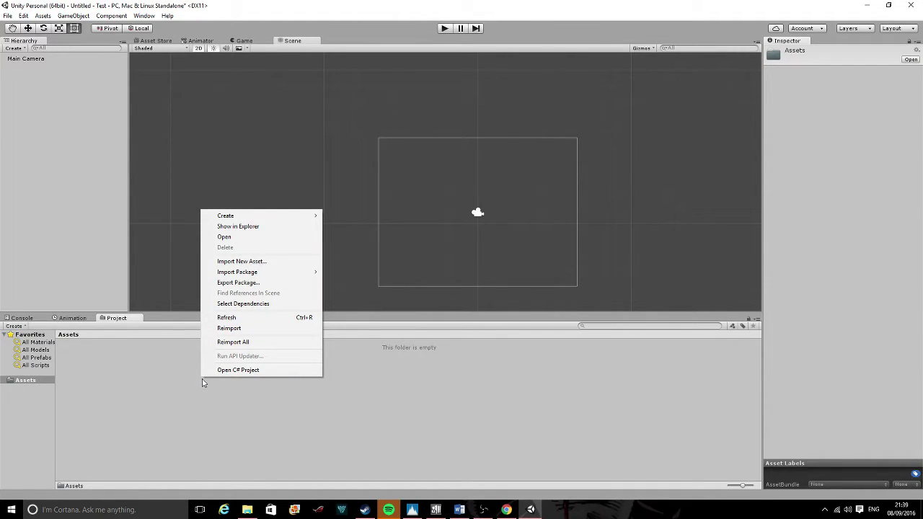
pyautogui.click(148, 402)
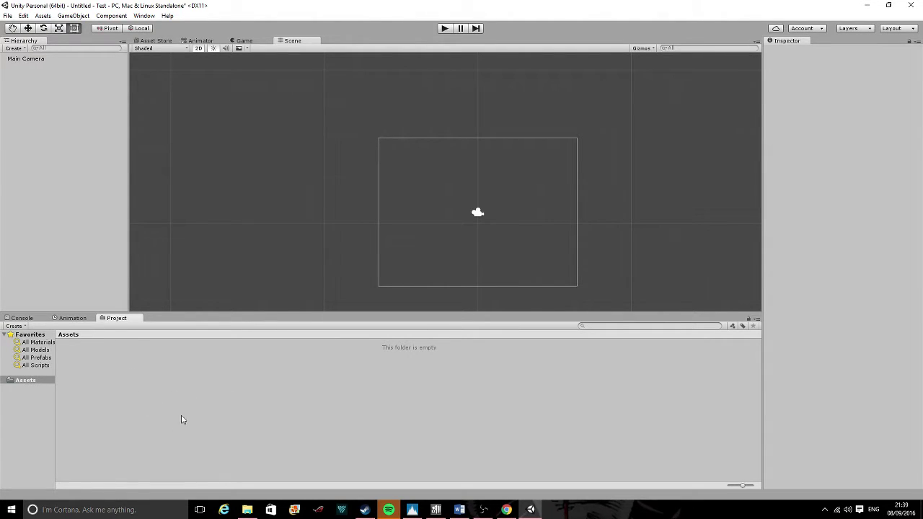
# Switch the editor to the Default window layout
pyautogui.click(143, 15)
pyautogui.moveTo(173, 56)
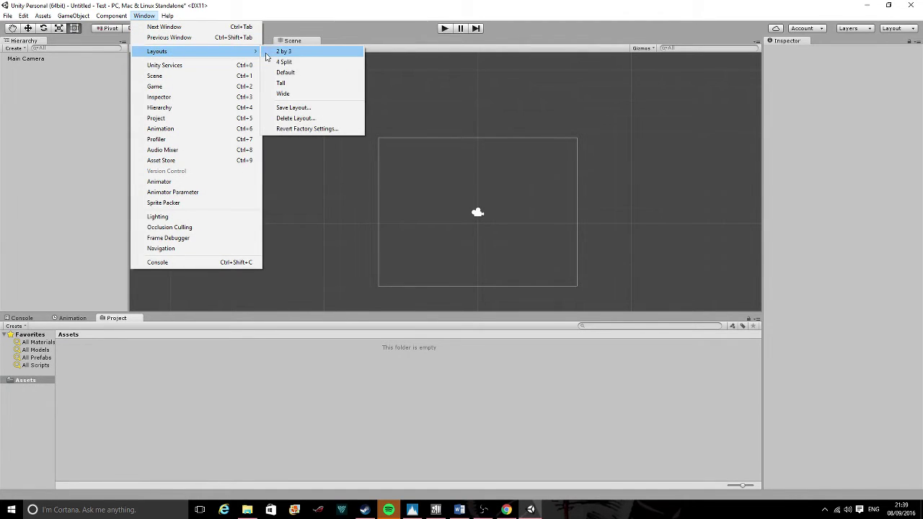
pyautogui.click(297, 72)
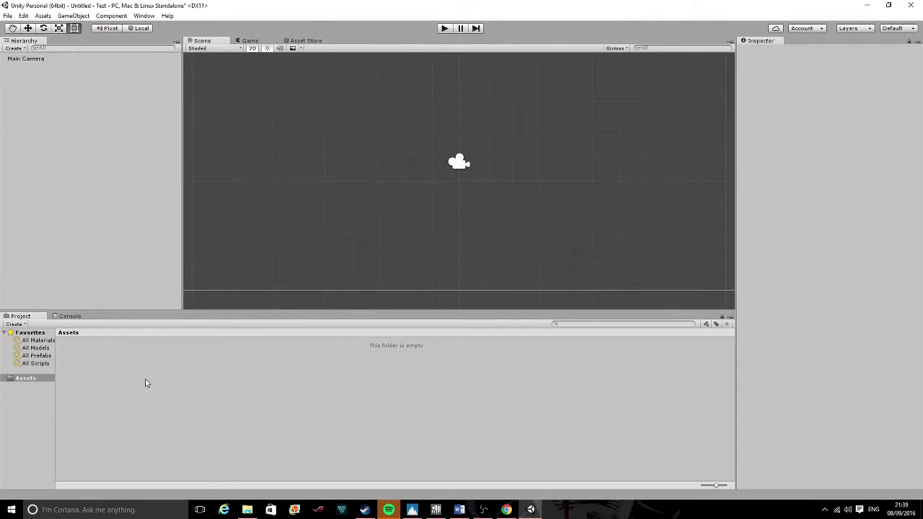
pyautogui.rightClick(147, 381)
pyautogui.click(142, 395)
pyautogui.click(144, 15)
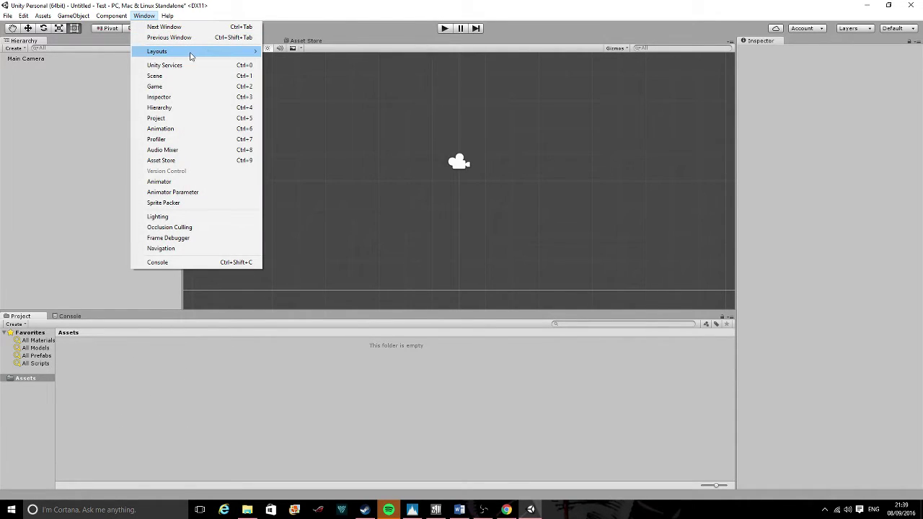
pyautogui.moveTo(191, 55)
pyautogui.click(298, 363)
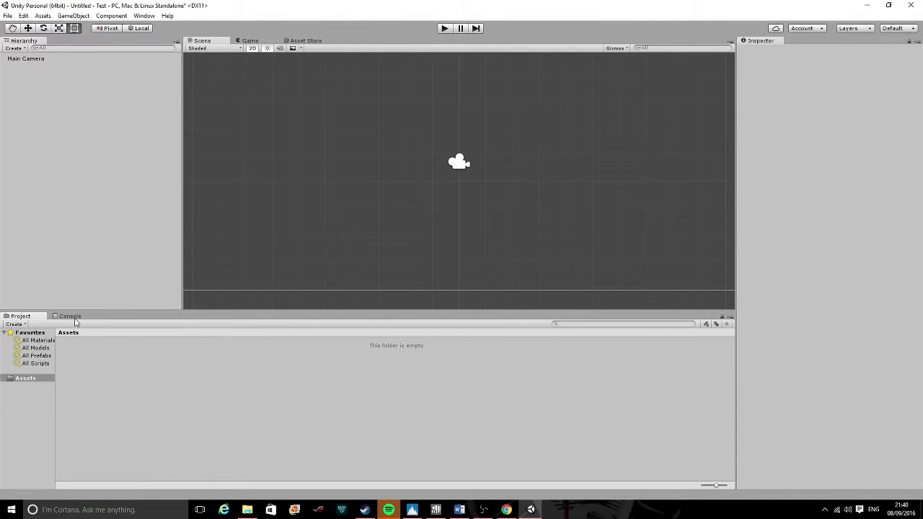
# Create a folder named Sprites in Assets, and show the whole camera frame in the Scene view
pyautogui.rightClick(132, 371)
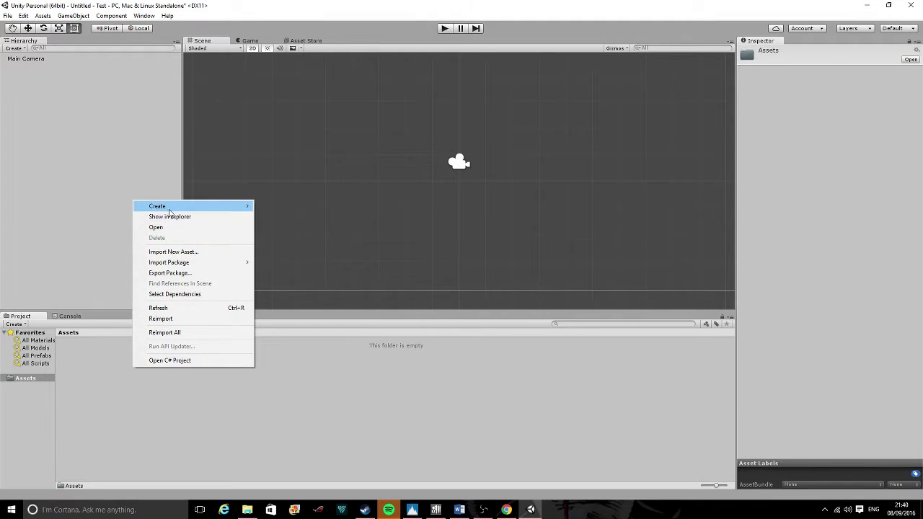
pyautogui.moveTo(170, 210)
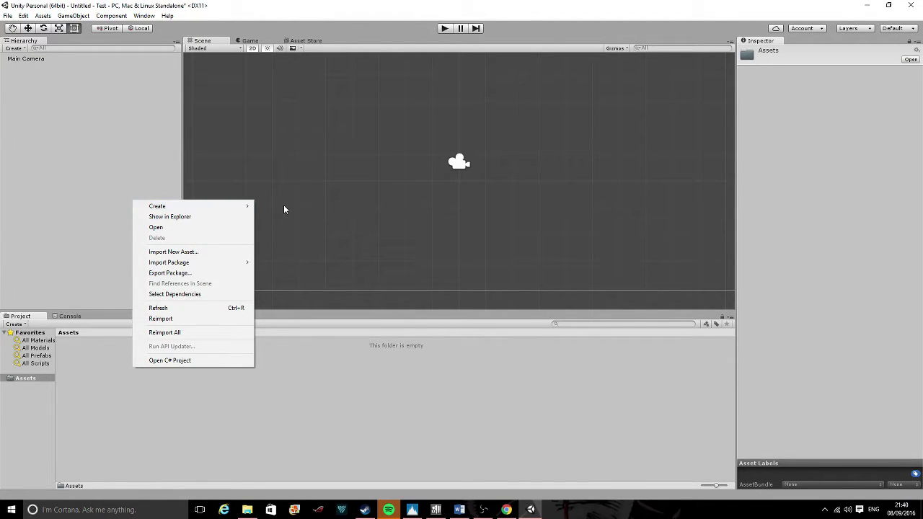
pyautogui.moveTo(255, 207)
pyautogui.click(286, 208)
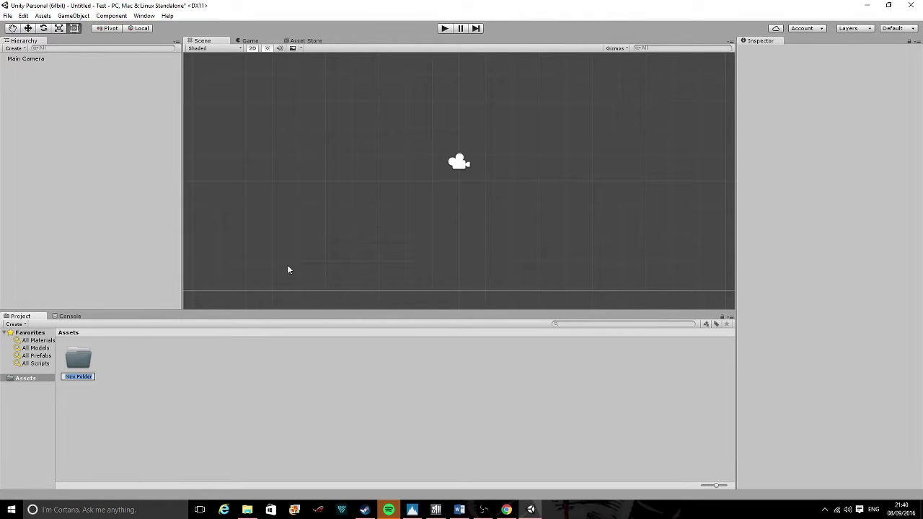
pyautogui.write('Sprites')
pyautogui.press('Return')
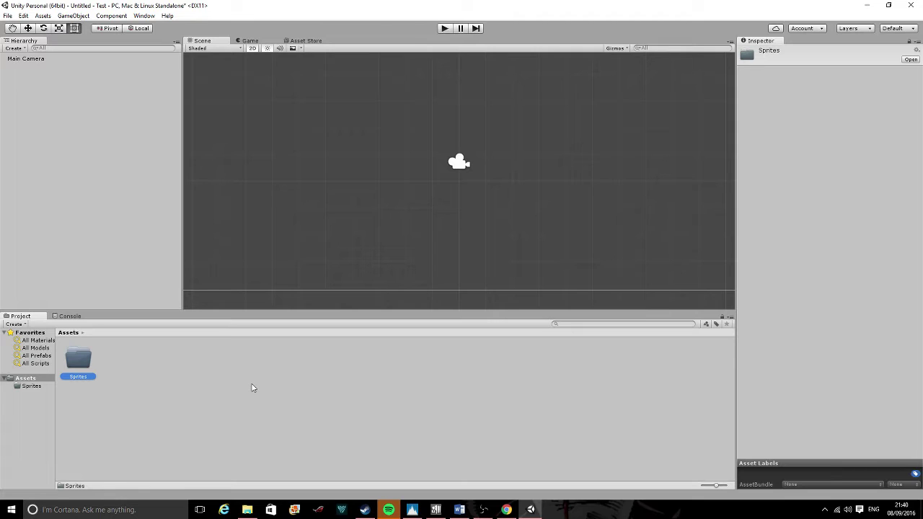
pyautogui.scroll(-4, 365, 269)
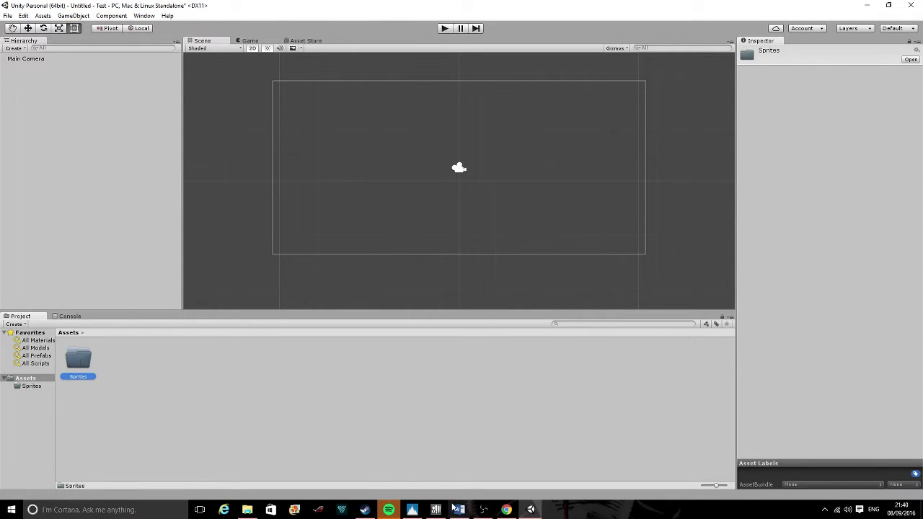
# Switch to Chrome, shrink its window over the editor, and search Google for "mario brick png"
pyautogui.click(507, 510)
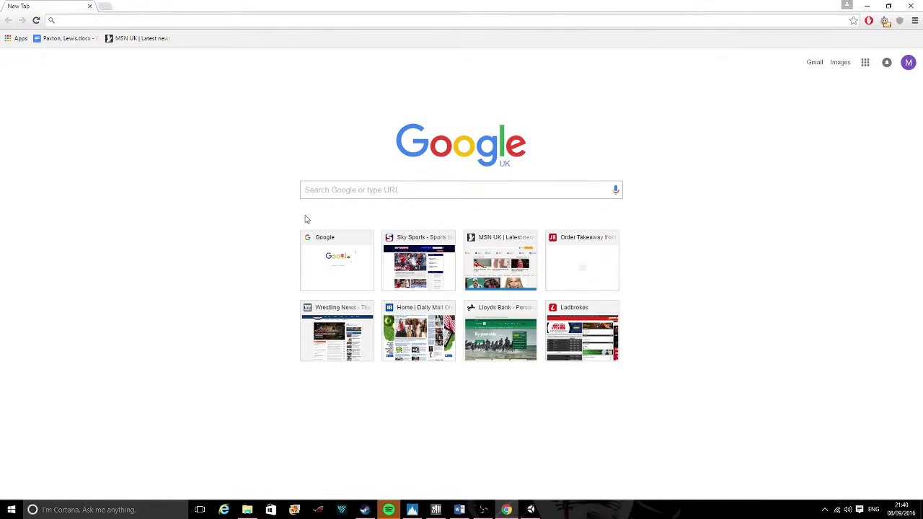
pyautogui.doubleClick(351, 4)
pyautogui.click(381, 262)
pyautogui.write('mario ')
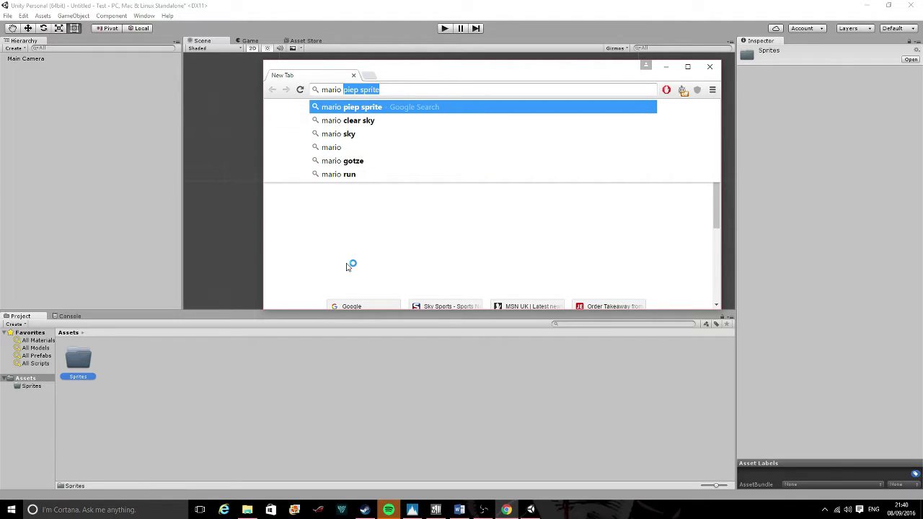
pyautogui.write('brick')
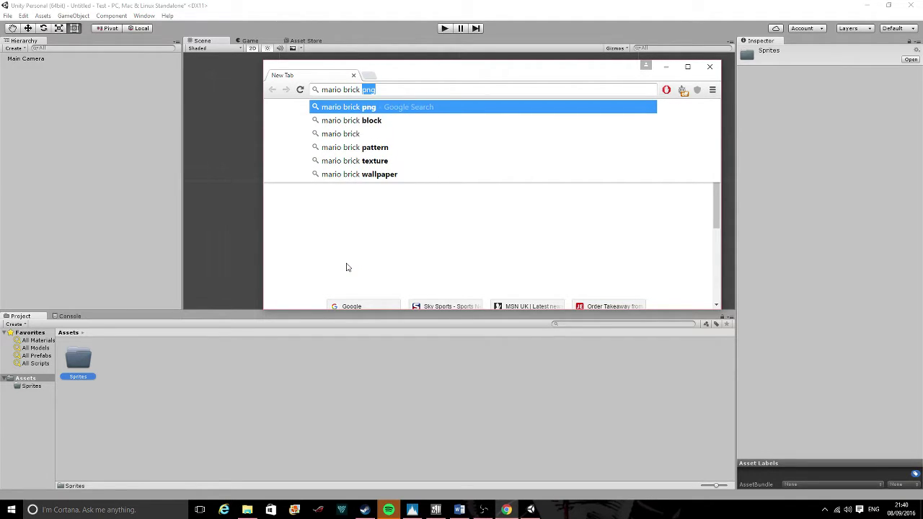
pyautogui.write(' png')
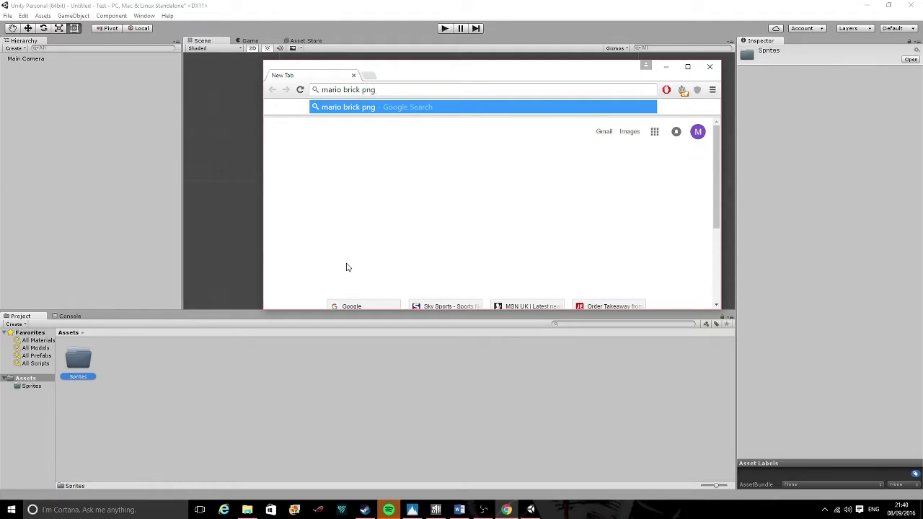
pyautogui.press('Return')
pyautogui.scroll(-1, 358, 184)
pyautogui.click(354, 185)
pyautogui.click(393, 197)
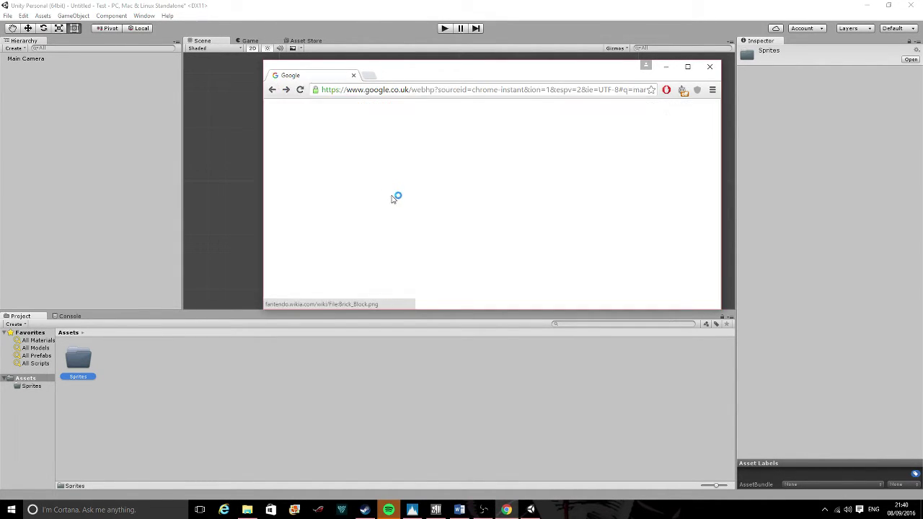
pyautogui.click(407, 216)
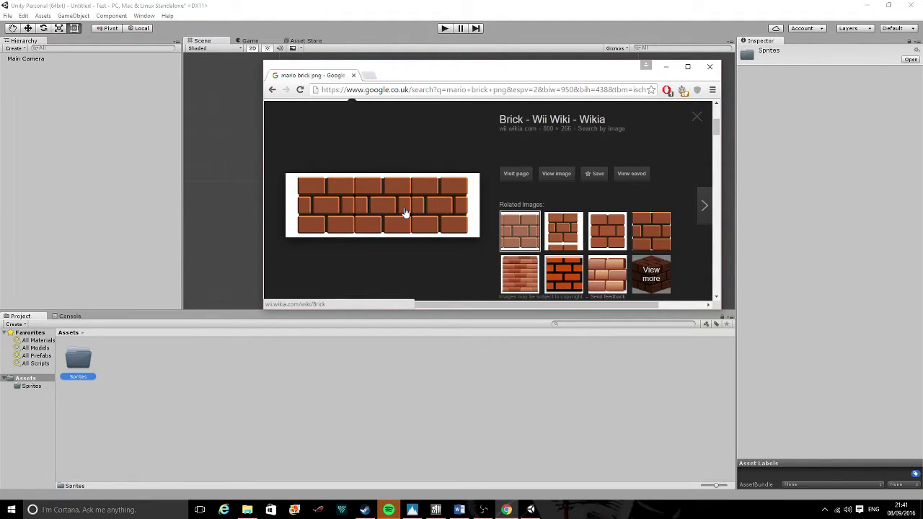
pyautogui.click(271, 90)
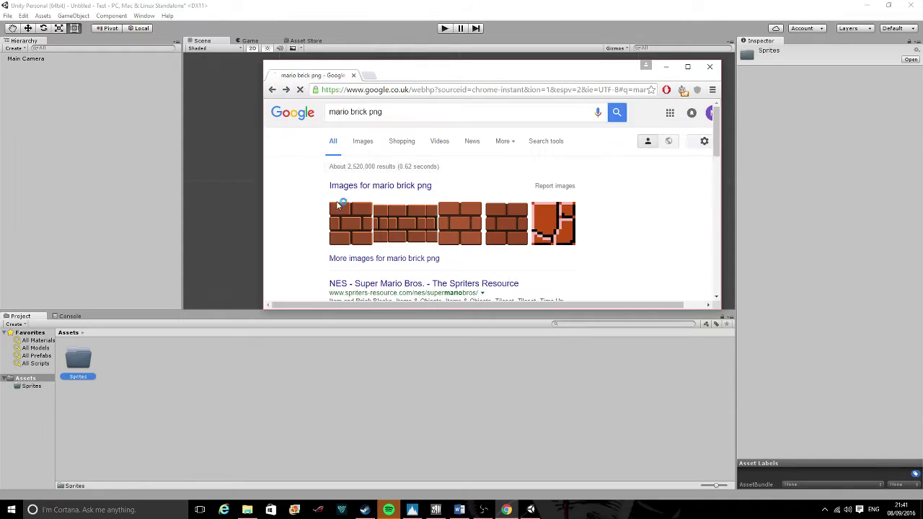
# Open the first brick image result and save the picture as a PNG named "images (1)" in Downloads
pyautogui.click(347, 228)
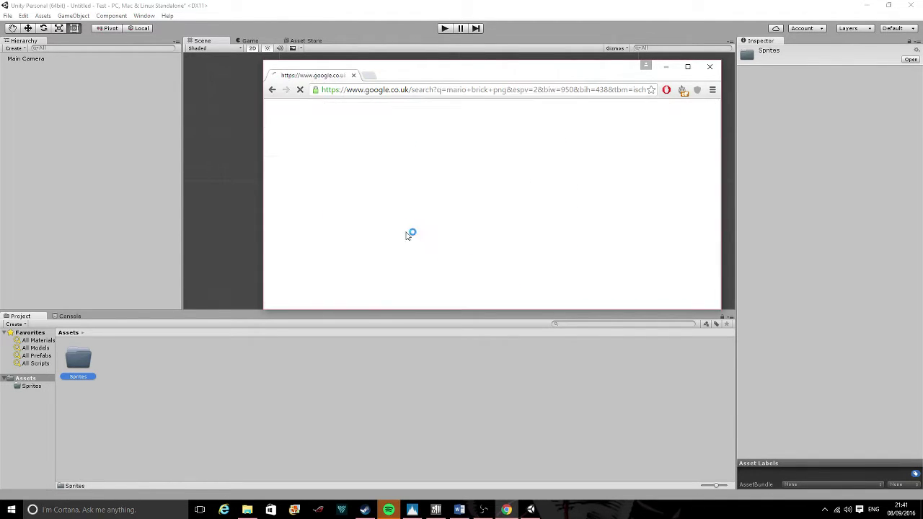
pyautogui.rightClick(397, 212)
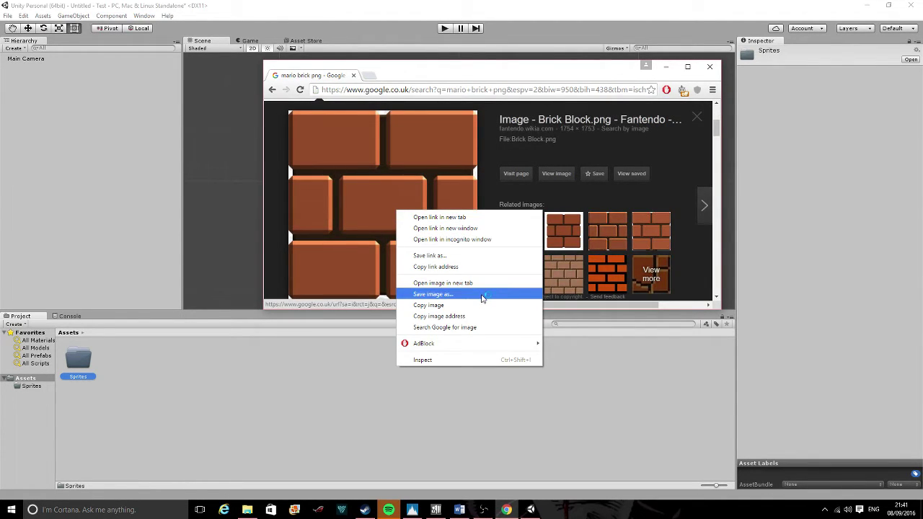
pyautogui.click(483, 295)
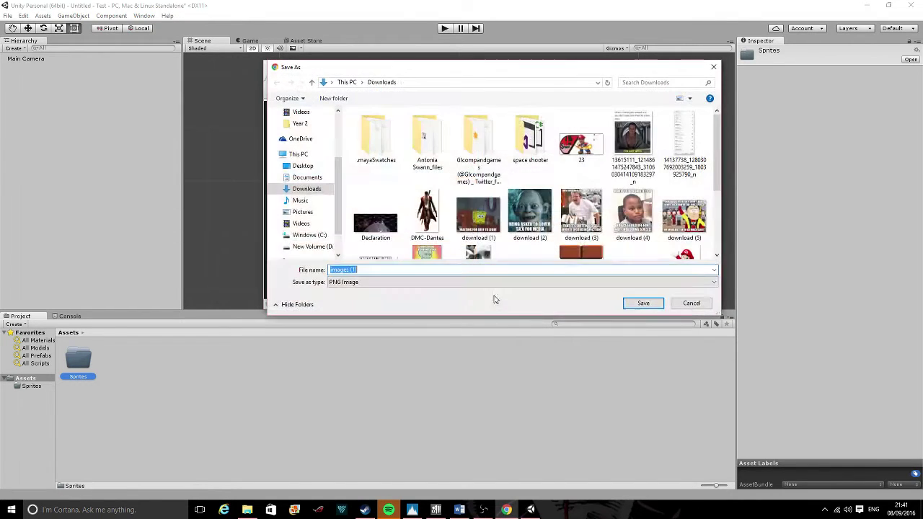
pyautogui.click(644, 304)
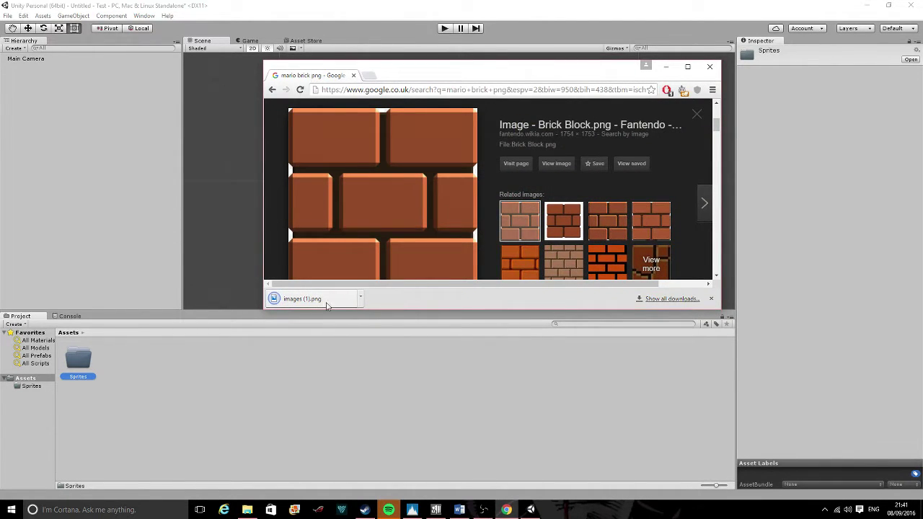
# Import the downloaded images (1).png into Unity's Sprites folder and show its import settings
pyautogui.moveTo(306, 305); pyautogui.dragTo(80, 359)
pyautogui.doubleClick(81, 361)
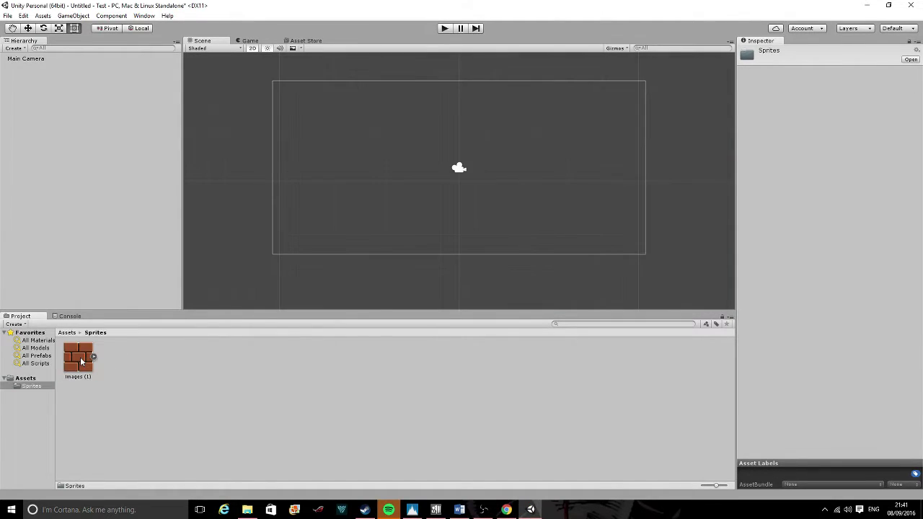
pyautogui.click(27, 379)
pyautogui.click(31, 386)
pyautogui.click(78, 359)
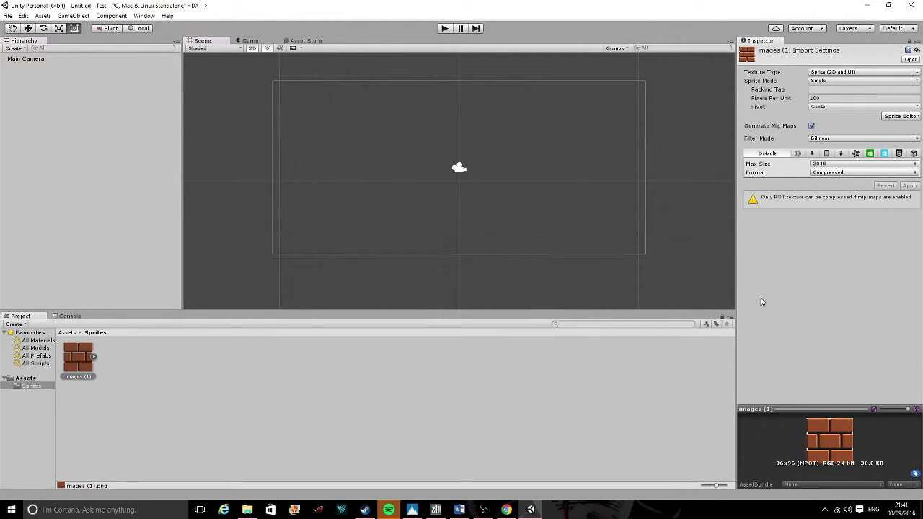
# Place the brick sprite in the scene at the lower-left corner of the camera frame, about X -9.9, Y -3.67
pyautogui.click(609, 455)
pyautogui.moveTo(85, 364); pyautogui.dragTo(286, 250)
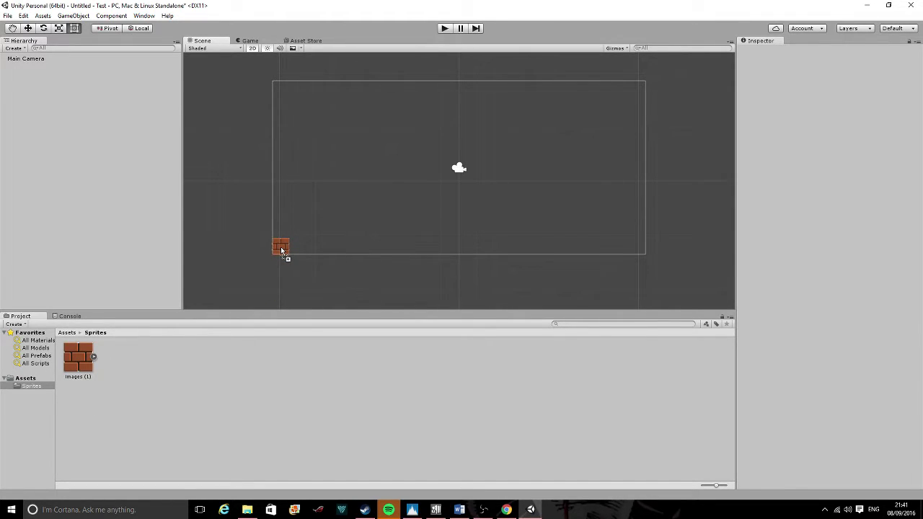
pyautogui.moveTo(287, 250); pyautogui.dragTo(283, 251)
pyautogui.scroll(-2, 300, 271)
pyautogui.scroll(-2, 348, 238)
pyautogui.scroll(1, 375, 230)
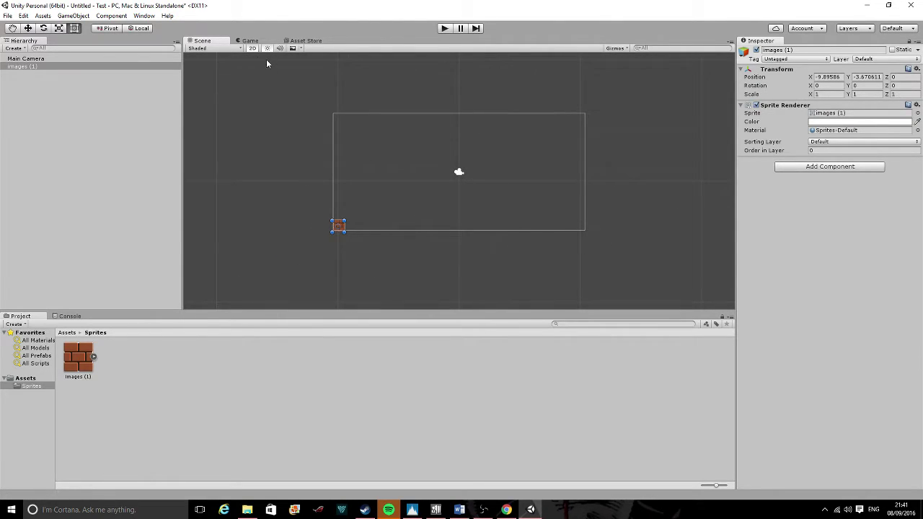
# Compare the brick's placement in the Game view with the camera frame in the Scene view
pyautogui.click(249, 41)
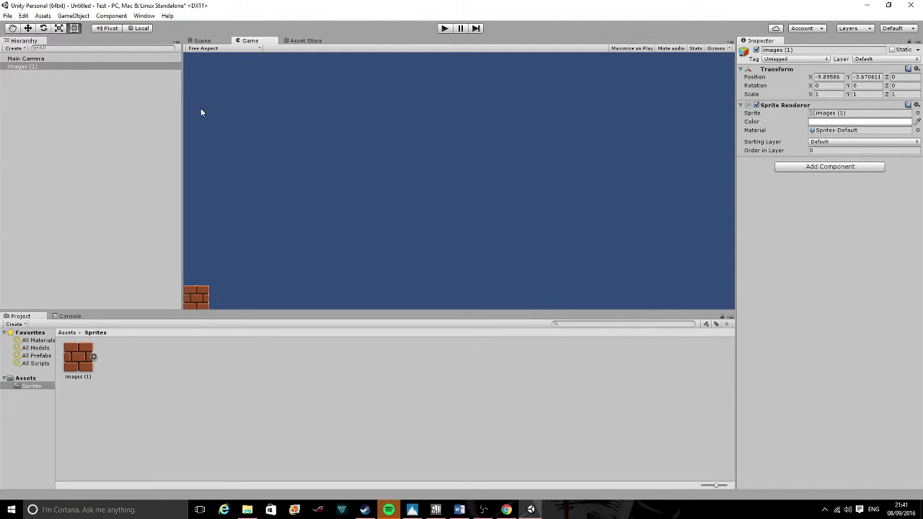
pyautogui.click(201, 40)
pyautogui.scroll(3, 288, 216)
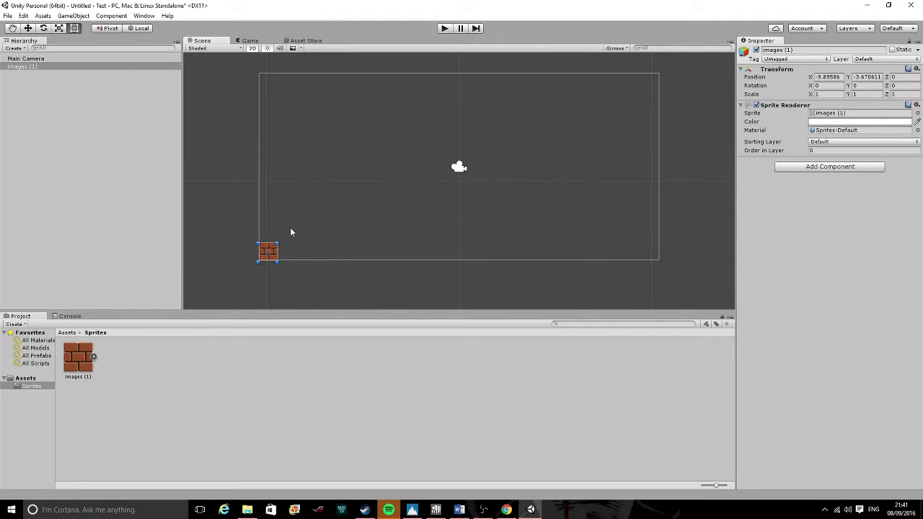
pyautogui.hotkey('ctrl', '2')
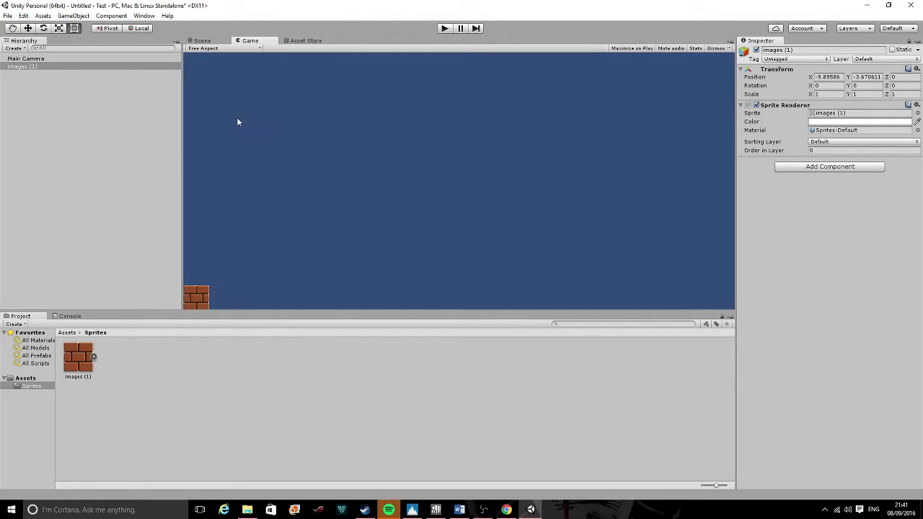
pyautogui.click(204, 41)
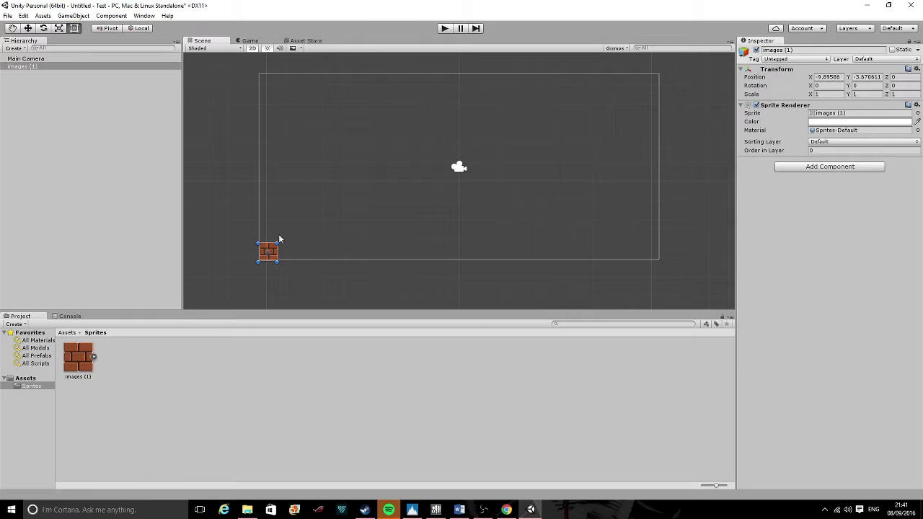
# Shift the brick along X with the Move tool, ending at about -9.9, and check its placement in the Game view
pyautogui.click(29, 28)
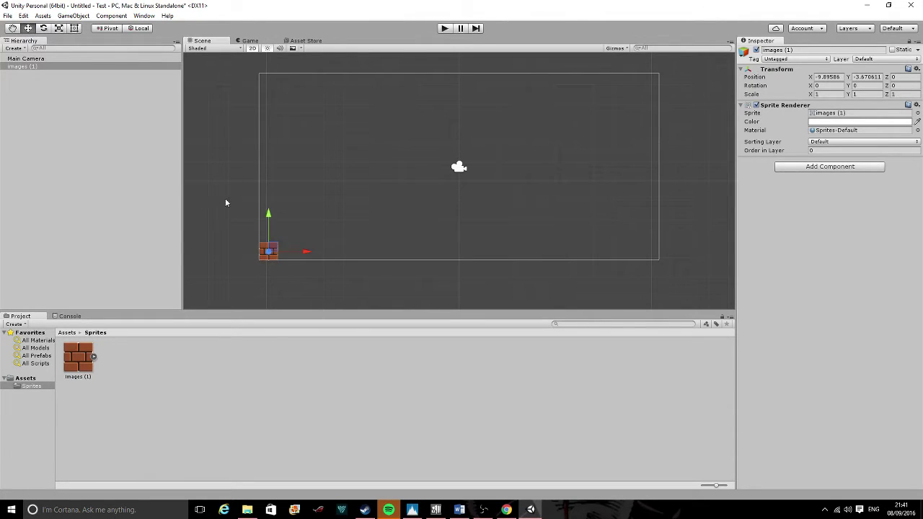
pyautogui.moveTo(301, 253); pyautogui.dragTo(303, 253)
pyautogui.click(248, 41)
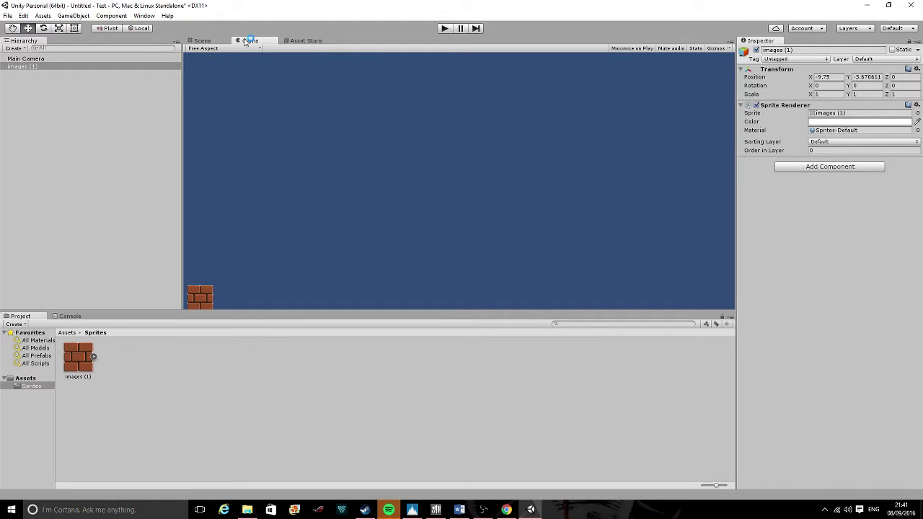
pyautogui.click(218, 41)
pyautogui.moveTo(310, 253); pyautogui.dragTo(306, 254)
pyautogui.click(470, 80)
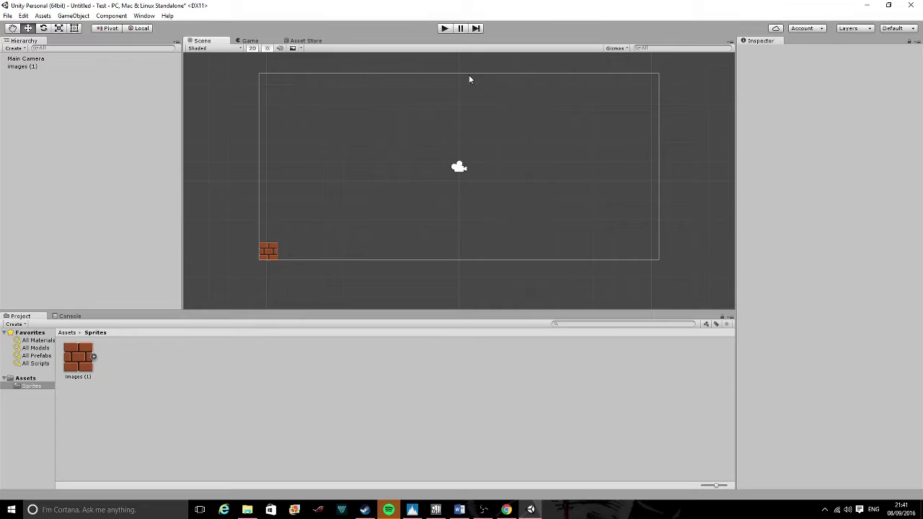
pyautogui.click(271, 252)
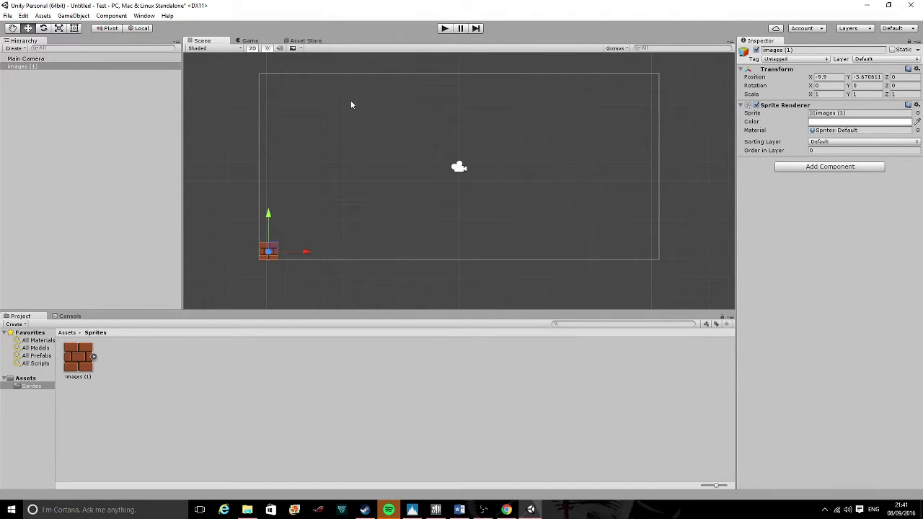
pyautogui.click(249, 41)
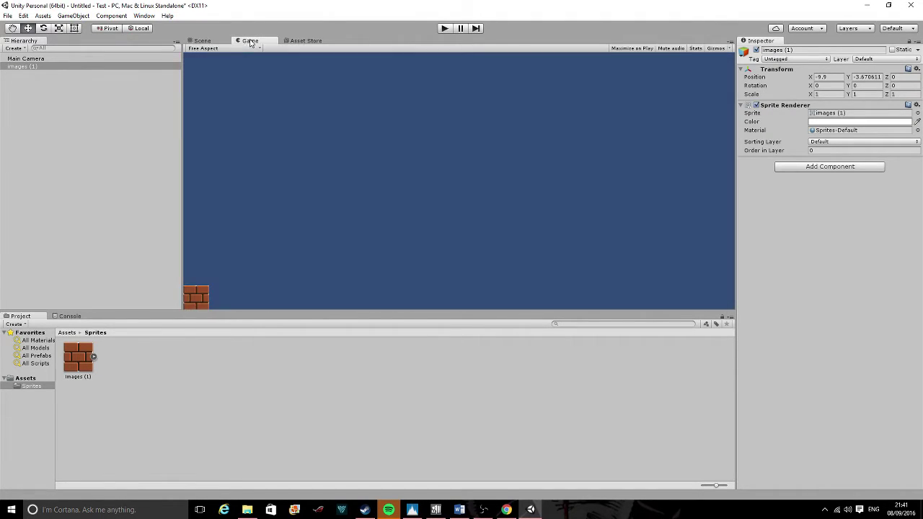
# Scale the brick in the Scene view uniformly to about 0.51
pyautogui.click(202, 42)
pyautogui.scroll(2, 268, 216)
pyautogui.moveTo(281, 196); pyautogui.dragTo(462, 178, button='middle')
pyautogui.scroll(2, 460, 180)
pyautogui.scroll(1, 460, 179)
pyautogui.click(58, 29)
pyautogui.moveTo(376, 248); pyautogui.dragTo(348, 248)
# Move the scaled brick into the camera frame's lower-left corner, about X -10.13, Y -3.86, and check it in the Game view
pyautogui.click(28, 28)
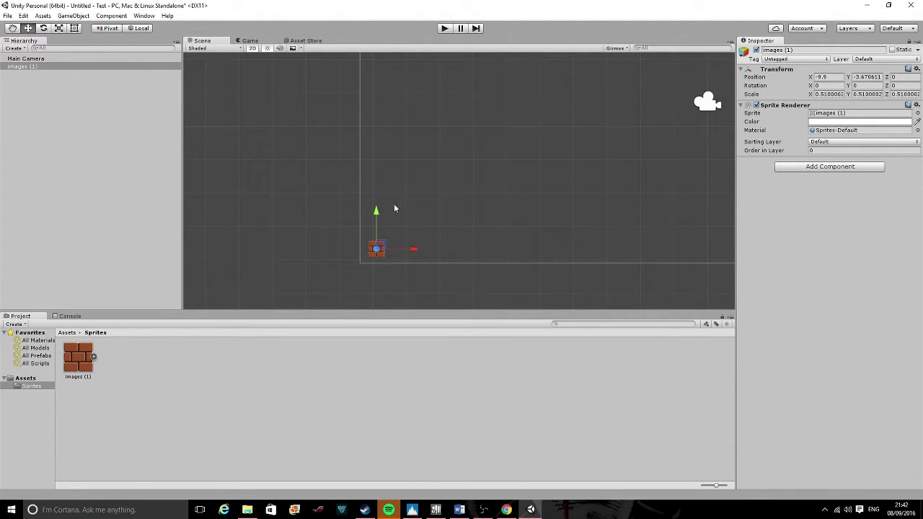
pyautogui.moveTo(376, 211); pyautogui.dragTo(376, 218)
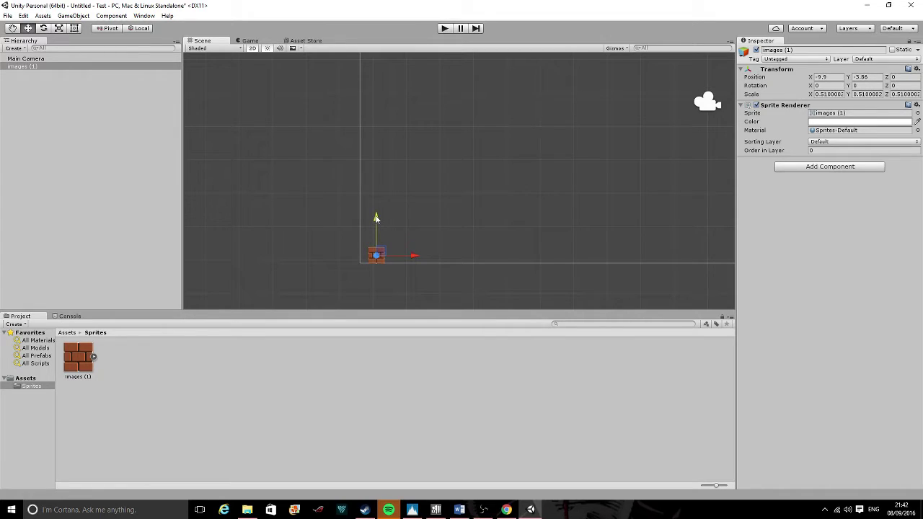
pyautogui.moveTo(412, 255); pyautogui.dragTo(406, 256)
pyautogui.scroll(-5, 447, 169)
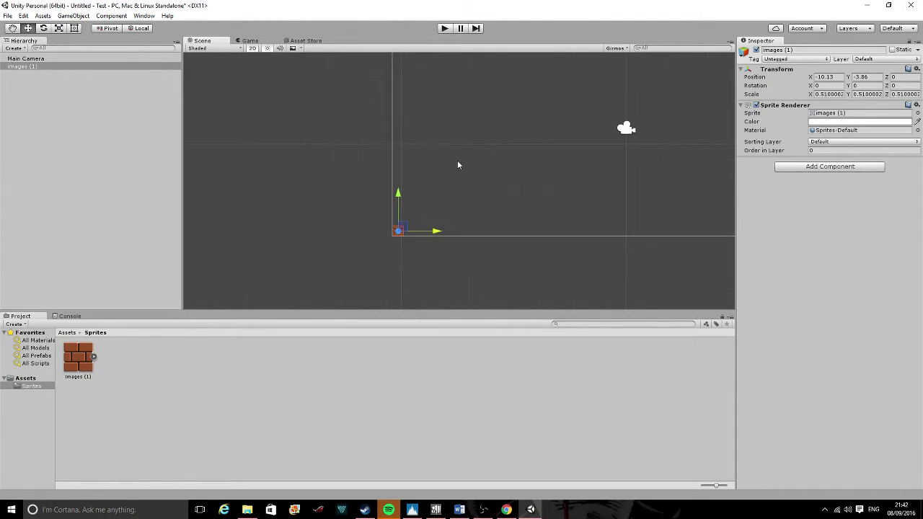
pyautogui.moveTo(483, 179); pyautogui.dragTo(421, 220, button='middle')
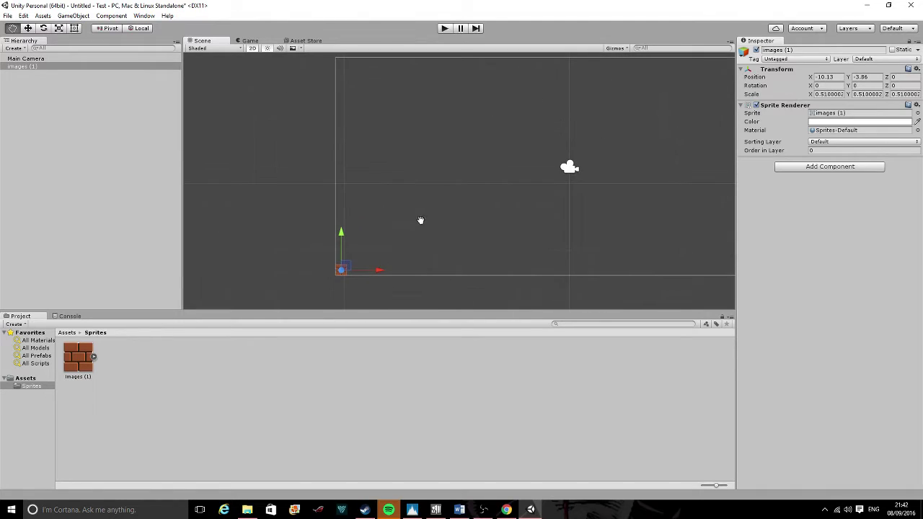
pyautogui.click(260, 41)
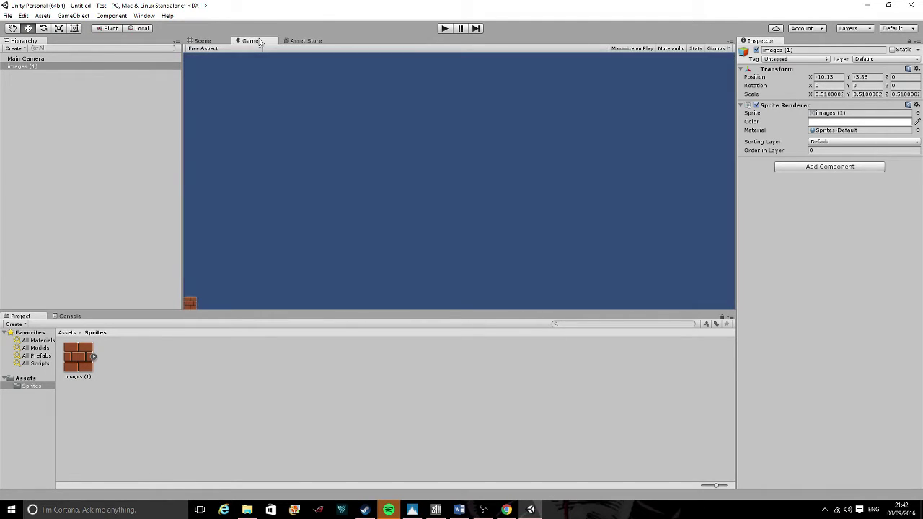
pyautogui.click(210, 41)
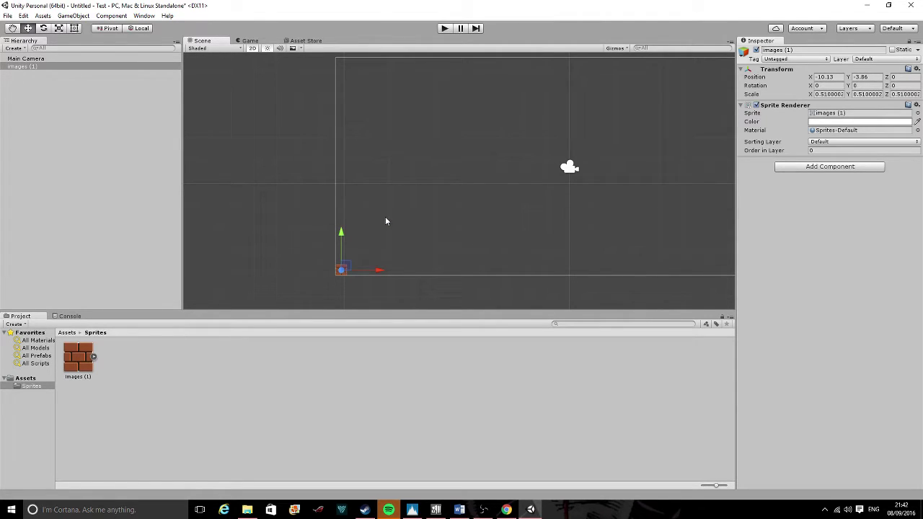
pyautogui.click(61, 117)
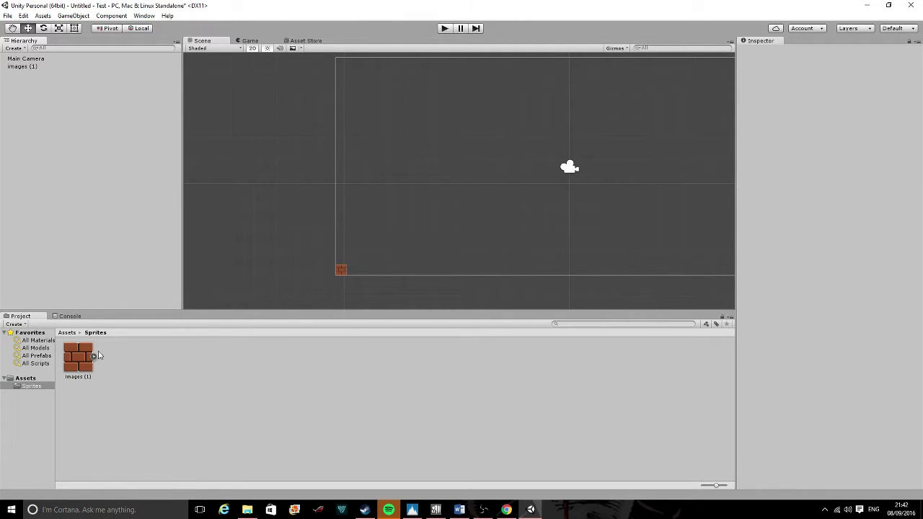
pyautogui.rightClick(58, 97)
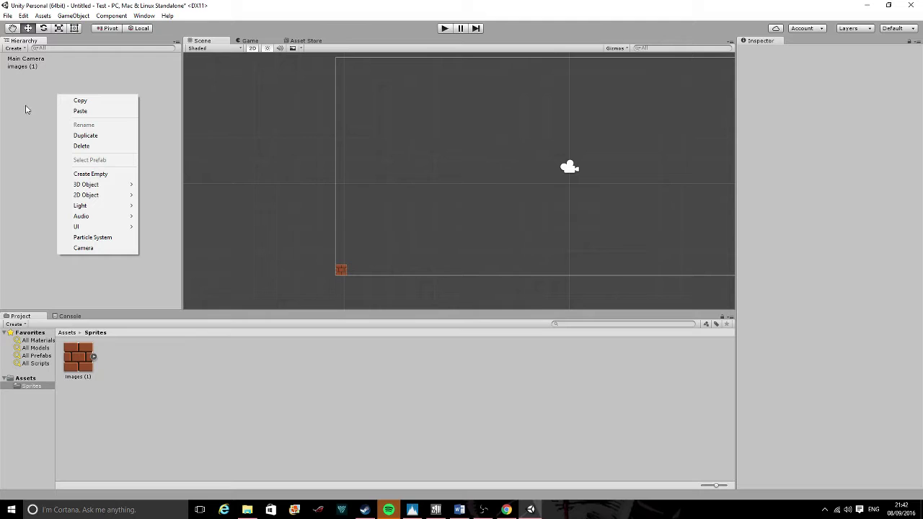
pyautogui.click(26, 110)
pyautogui.click(72, 16)
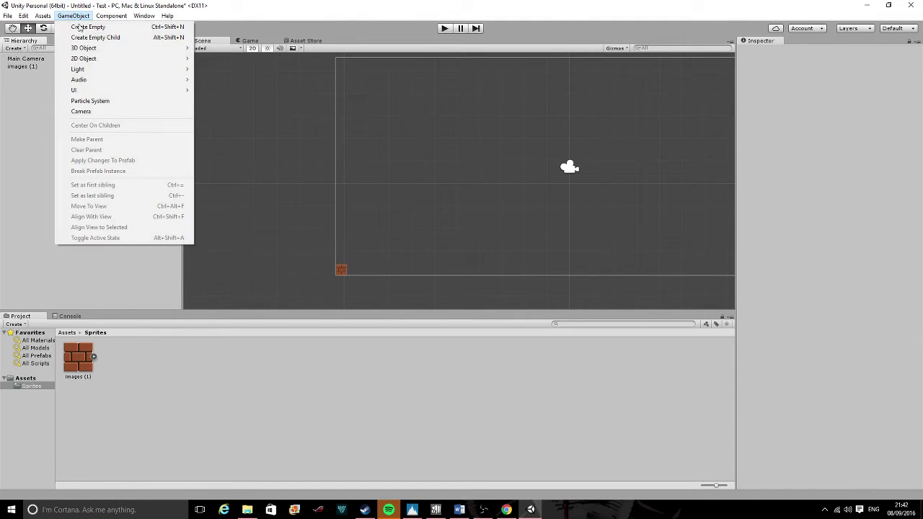
pyautogui.click(40, 101)
# Create an empty game object in the scene and center the Scene view on it
pyautogui.click(75, 16)
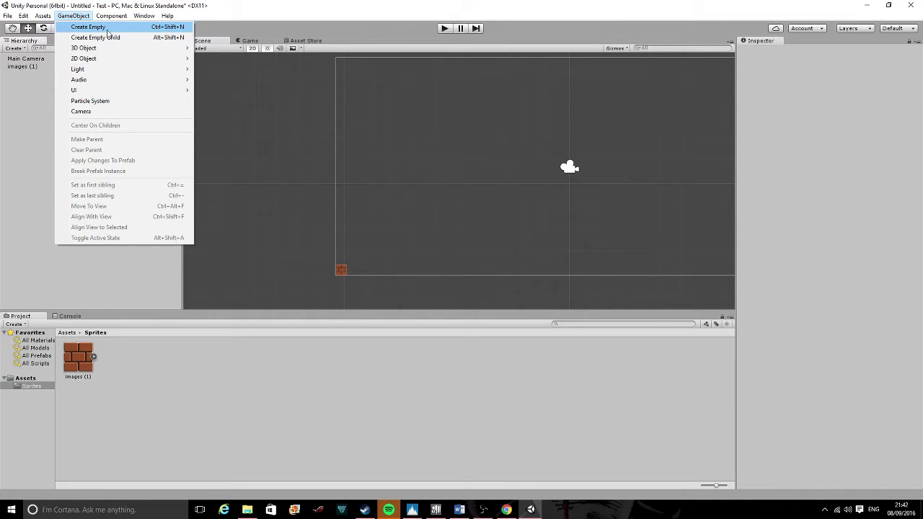
pyautogui.click(112, 29)
pyautogui.click(51, 80)
pyautogui.doubleClick(43, 75)
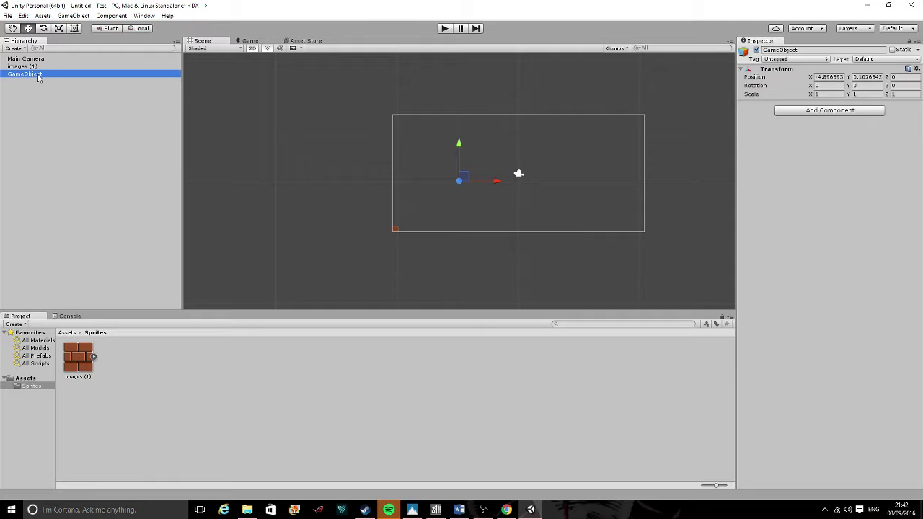
pyautogui.click(45, 90)
pyautogui.click(34, 75)
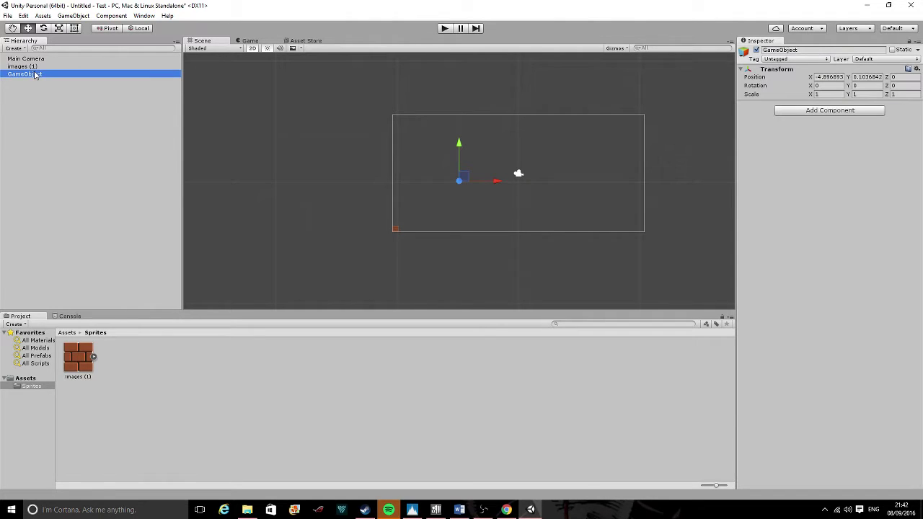
pyautogui.click(51, 108)
pyautogui.click(24, 75)
pyautogui.click(45, 94)
pyautogui.click(34, 75)
pyautogui.click(43, 94)
pyautogui.click(29, 75)
# Rename the empty game object as Brick_Sprites
pyautogui.rightClick(37, 75)
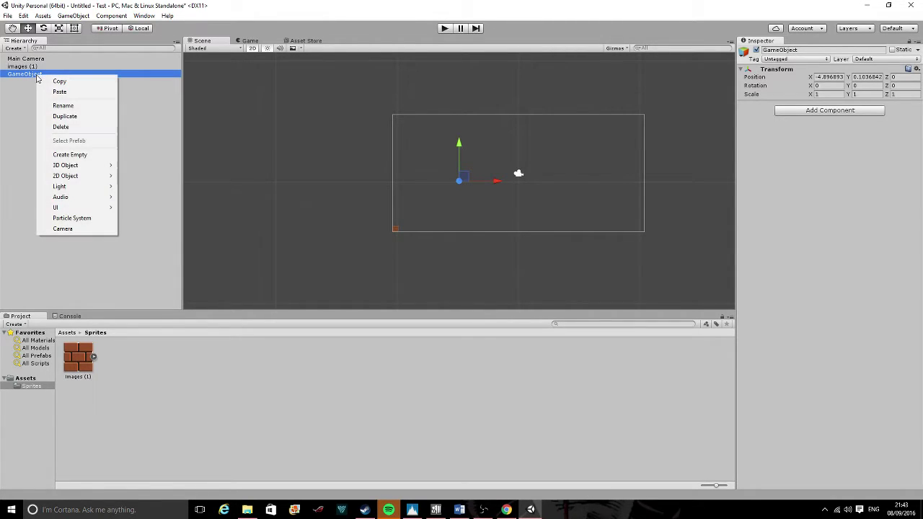
pyautogui.click(71, 106)
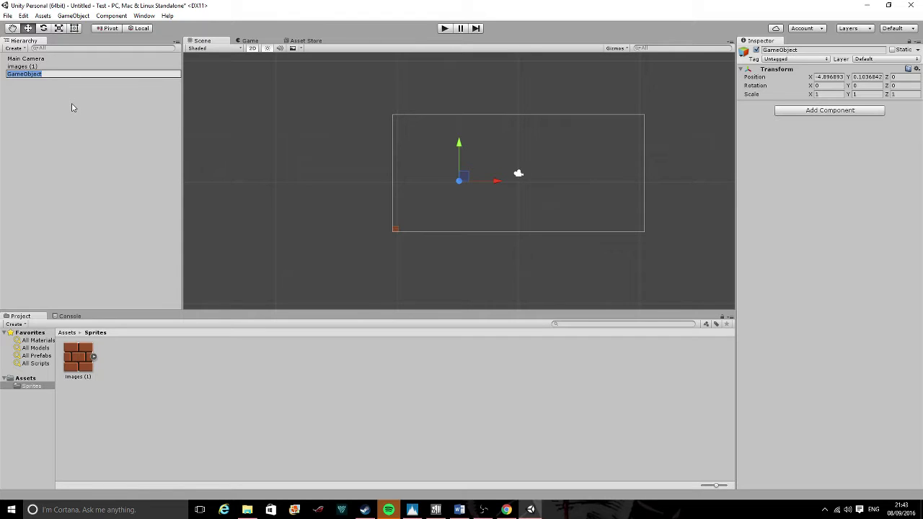
pyautogui.write('Brick_Sprites')
pyautogui.press('Return')
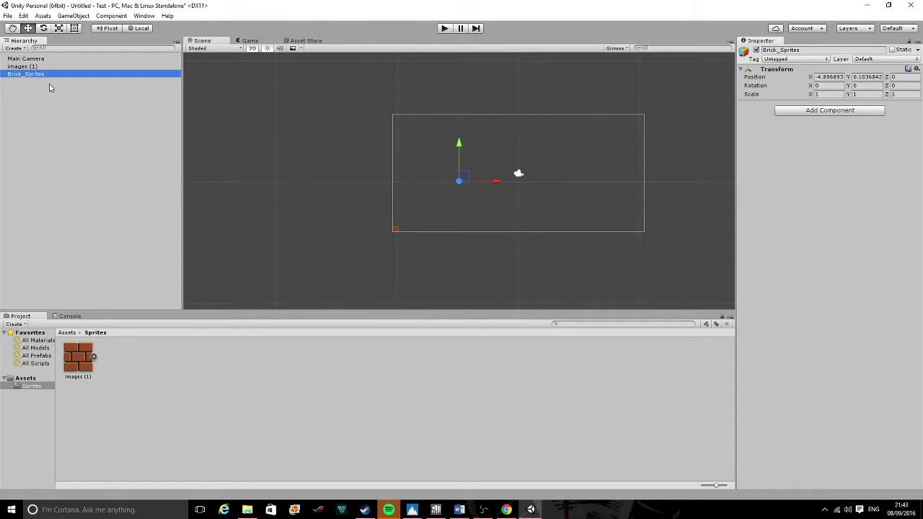
# Make the images (1) brick a child of Brick_Sprites, collapse the group, and select Brick_Sprites
pyautogui.click(27, 68)
pyautogui.moveTo(28, 68); pyautogui.dragTo(44, 75)
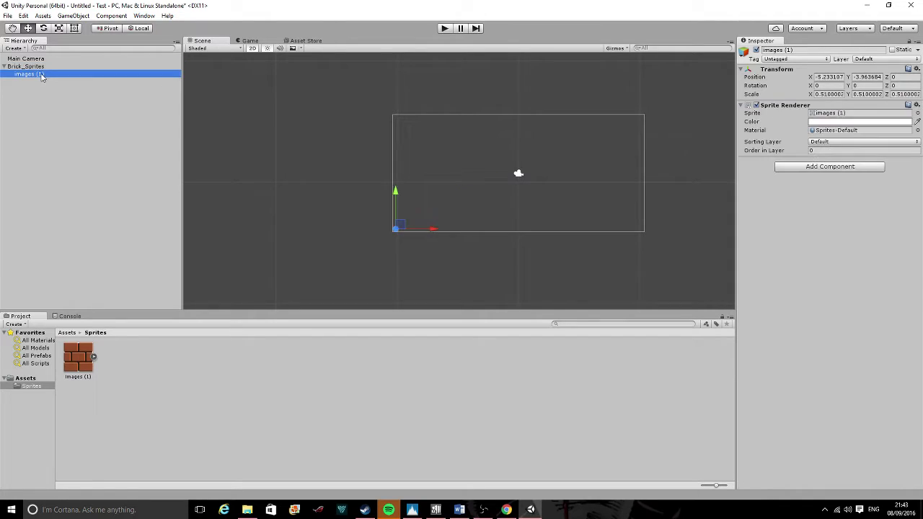
pyautogui.click(43, 87)
pyautogui.click(8, 66)
pyautogui.click(5, 67)
pyautogui.click(1, 152)
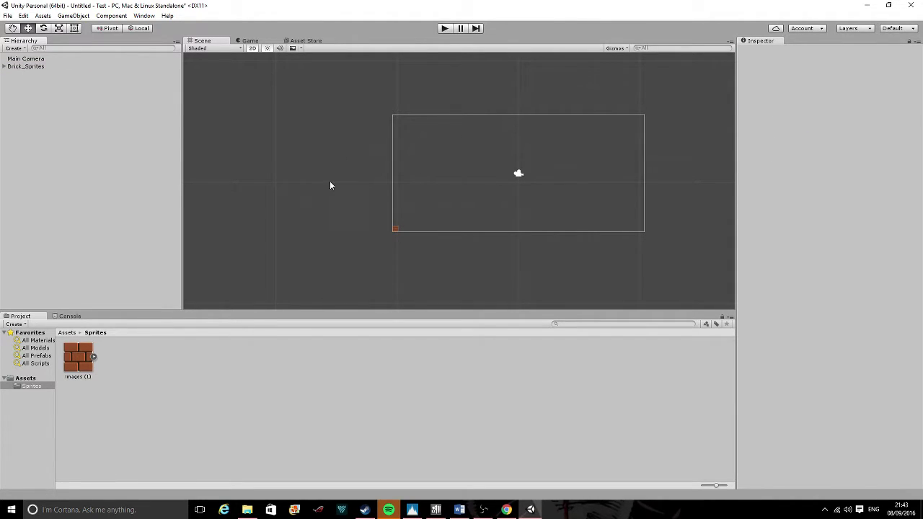
pyautogui.click(35, 67)
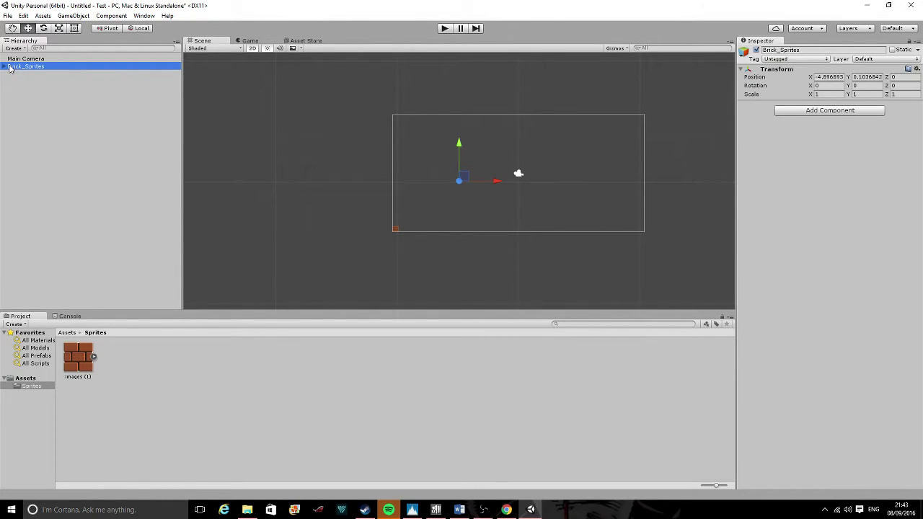
# Duplicate the images (1) brick and move the copy by hand along X to about -4.72, beside the original
pyautogui.click(4, 67)
pyautogui.click(5, 67)
pyautogui.scroll(3, 280, 159)
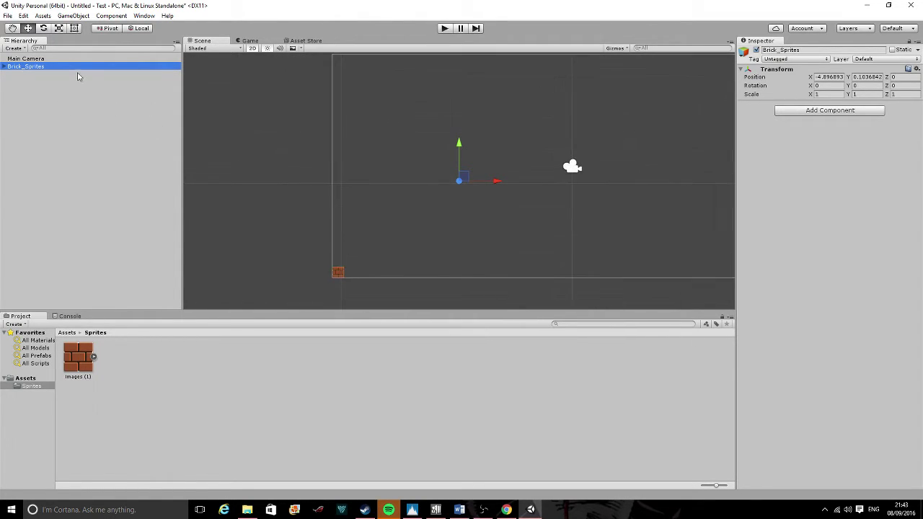
pyautogui.click(338, 272)
pyautogui.scroll(3, 227, 252)
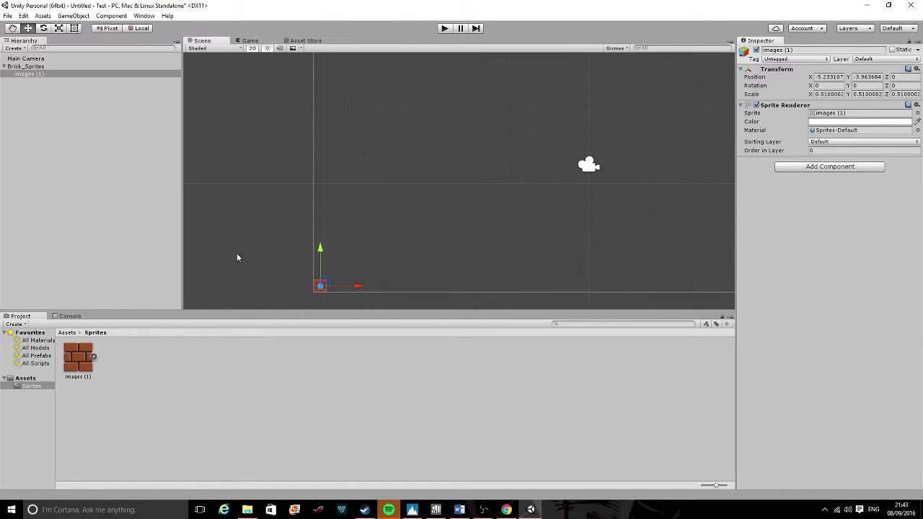
pyautogui.scroll(-1, 329, 232)
pyautogui.moveTo(324, 225); pyautogui.dragTo(378, 153, button='middle')
pyautogui.scroll(5, 375, 165)
pyautogui.scroll(1, 374, 164)
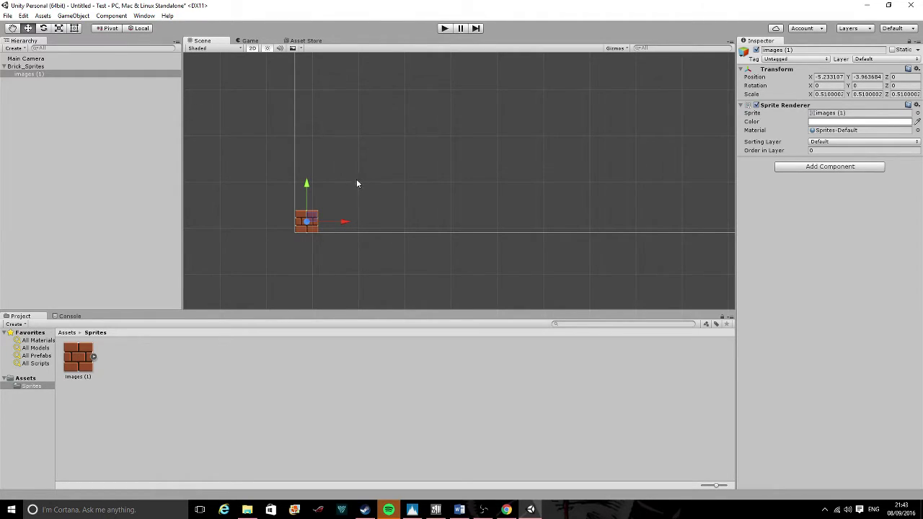
pyautogui.hotkey('ctrl', 'd')
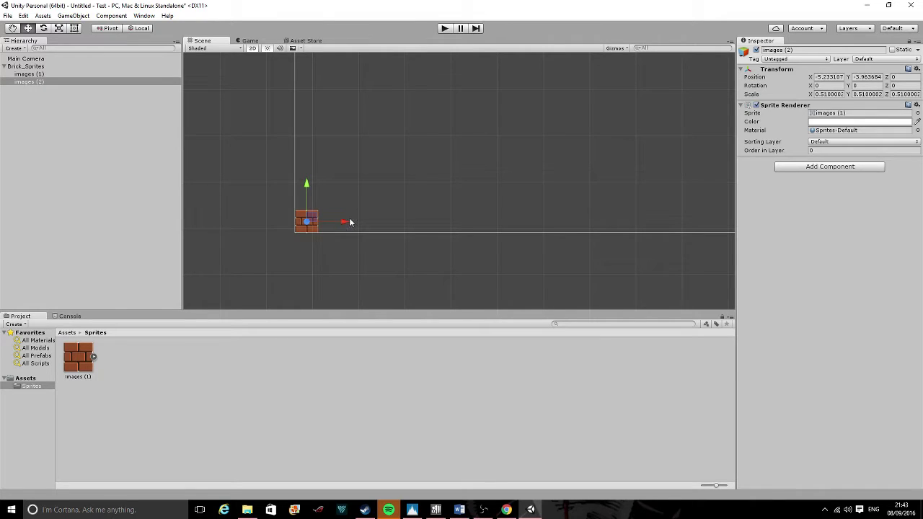
pyautogui.moveTo(346, 224); pyautogui.dragTo(368, 229)
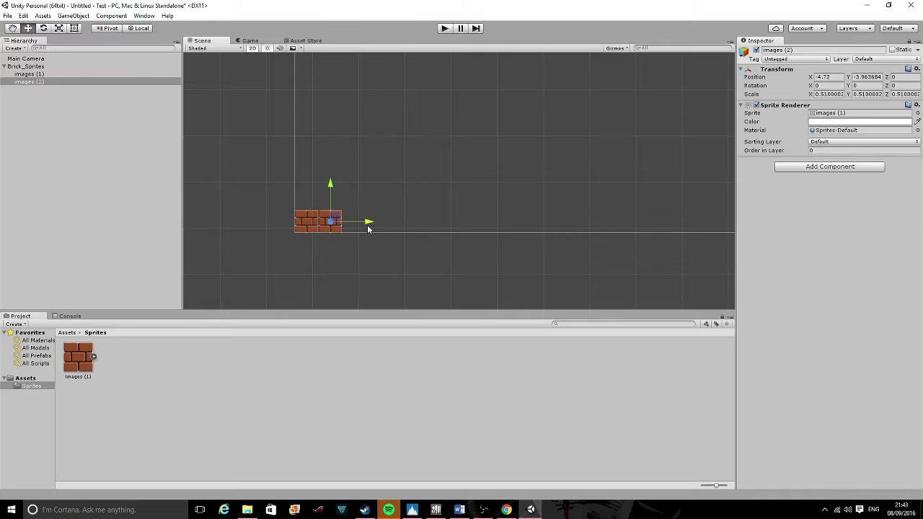
# Try to line the copied brick up with the original by hand at about X -4.744, and delete the copy
pyautogui.scroll(3, 368, 228)
pyautogui.moveTo(344, 202); pyautogui.dragTo(437, 175, button='middle')
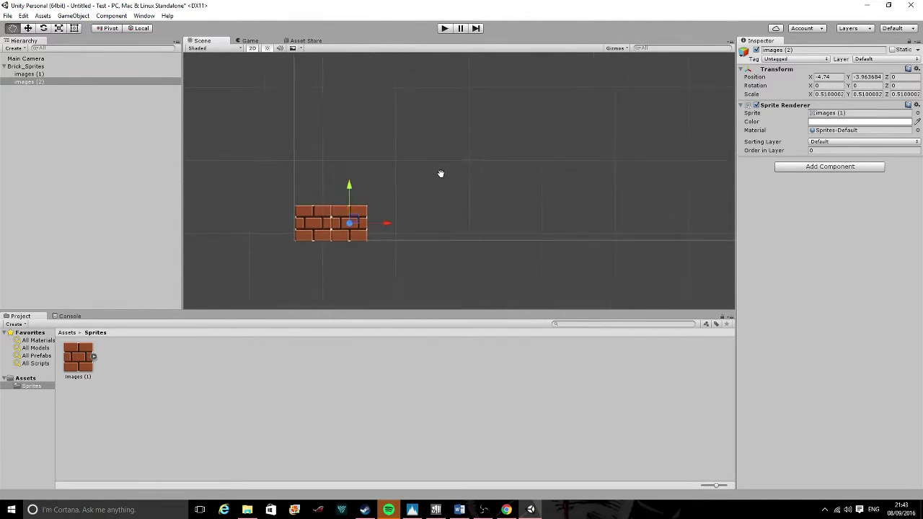
pyautogui.scroll(2, 455, 180)
pyautogui.moveTo(376, 231); pyautogui.dragTo(386, 229)
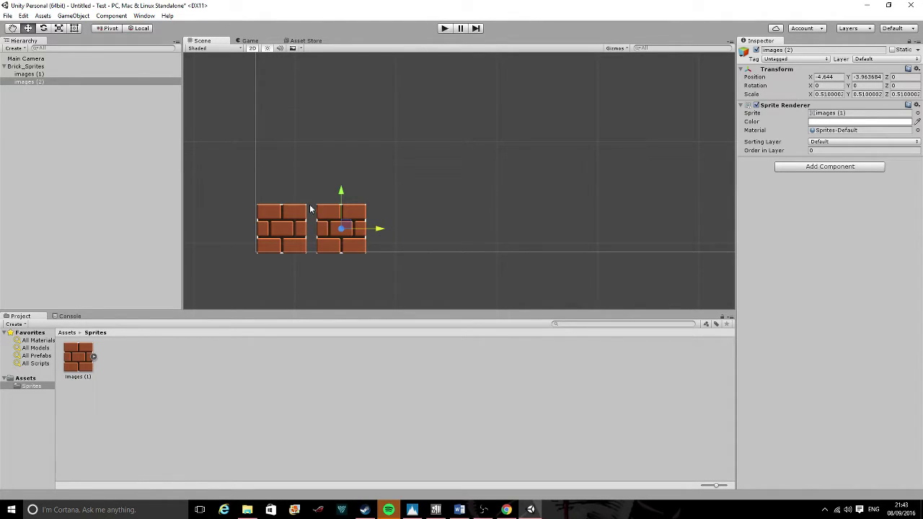
pyautogui.moveTo(381, 228); pyautogui.dragTo(371, 230)
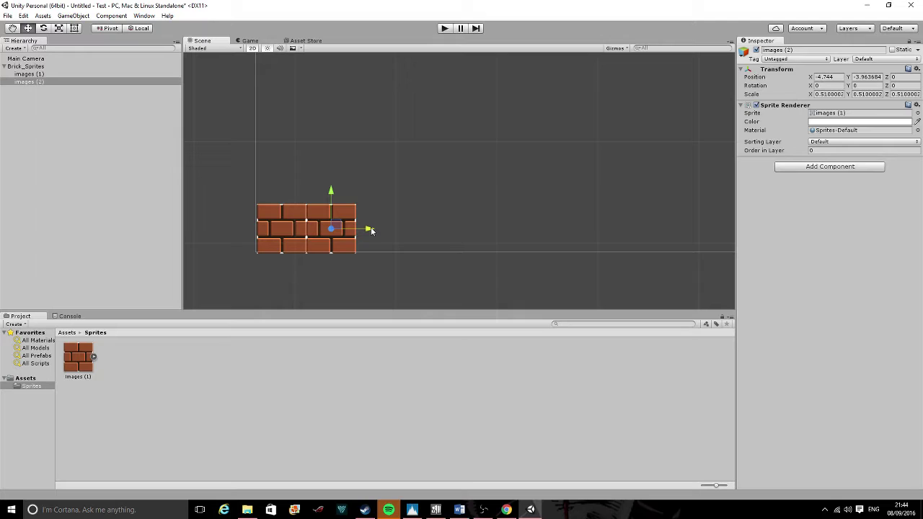
pyautogui.press('Delete')
# Duplicate the images (1) brick again, move the copy by hand to about X -4.583, and delete it
pyautogui.click(300, 229)
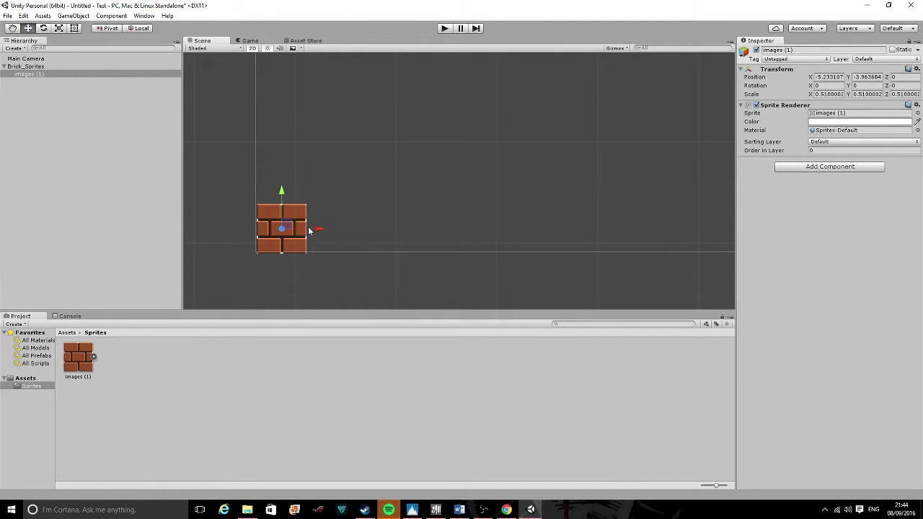
pyautogui.hotkey('ctrl', 'd')
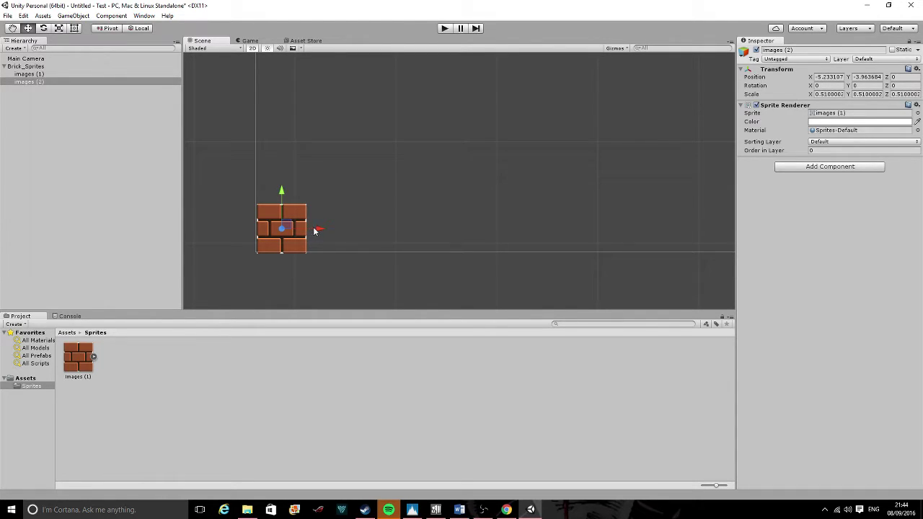
pyautogui.moveTo(319, 229); pyautogui.dragTo(363, 243)
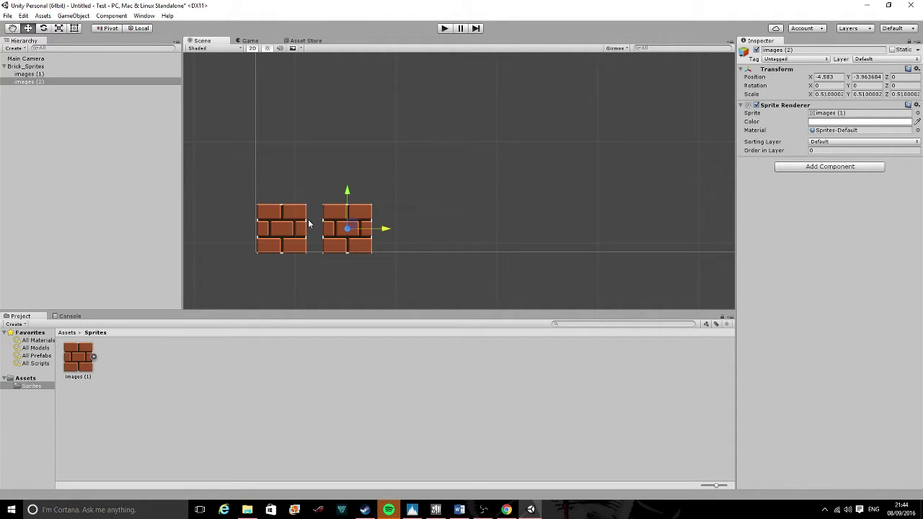
pyautogui.press('Delete')
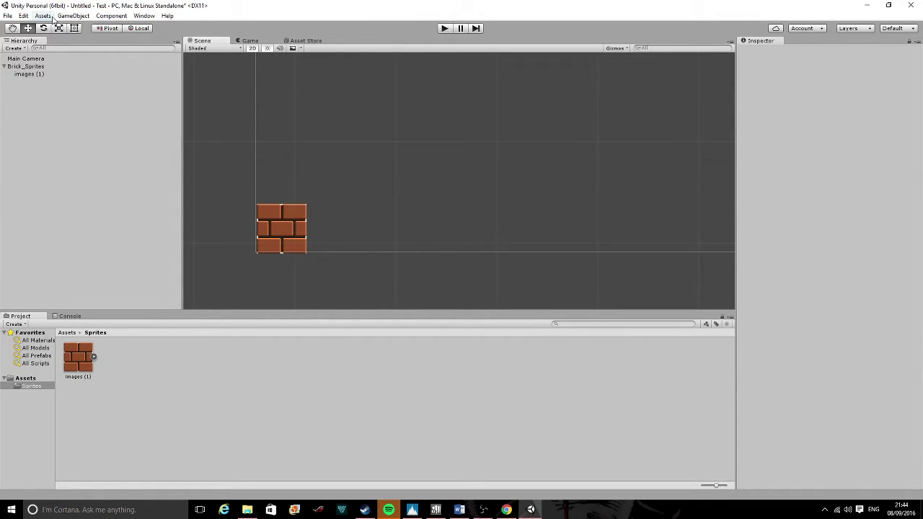
# Open the snap settings and set both the Move X and Move Y increments to 0.4
pyautogui.click(273, 229)
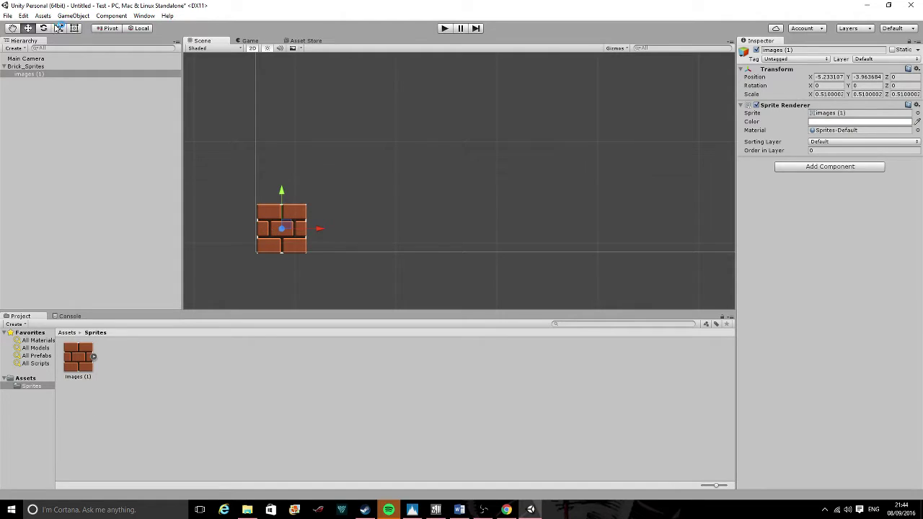
pyautogui.click(45, 15)
pyautogui.moveTo(29, 15)
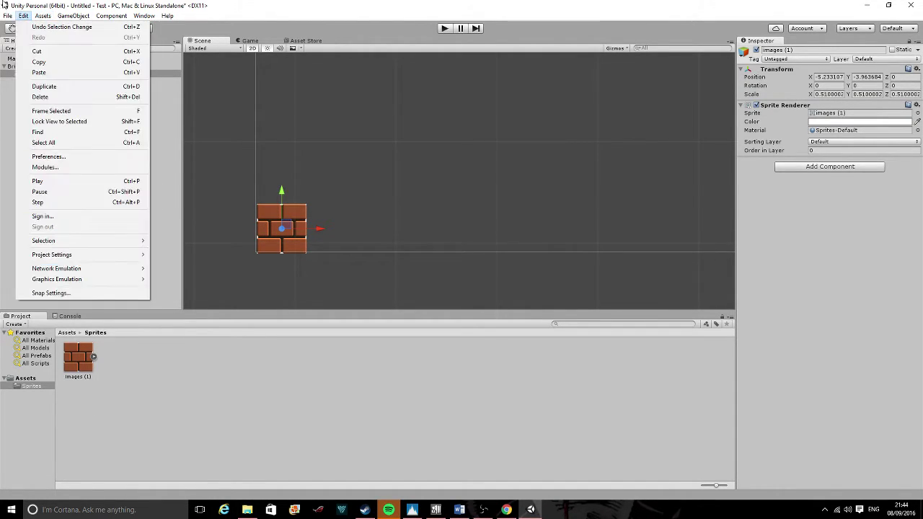
pyautogui.click(90, 293)
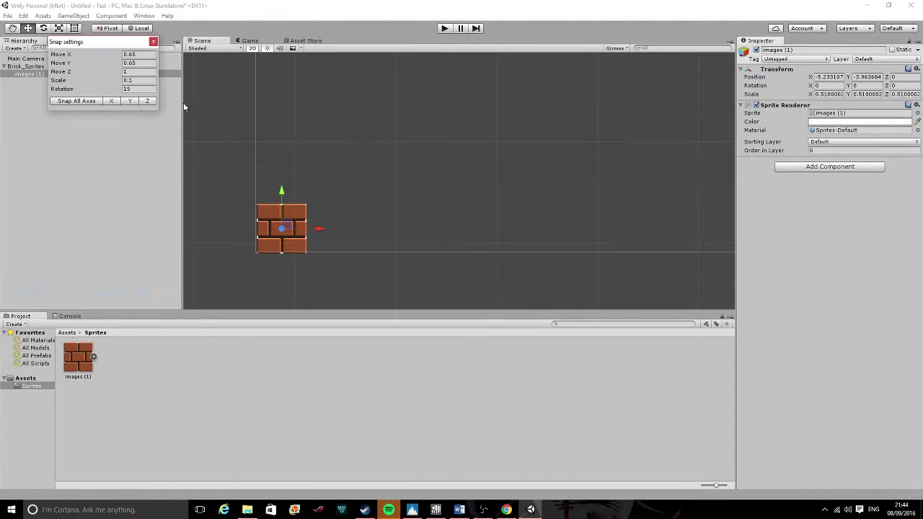
pyautogui.click(147, 55)
pyautogui.press('BackSpace')
pyautogui.write('0.4')
pyautogui.click(141, 63)
pyautogui.write('0')
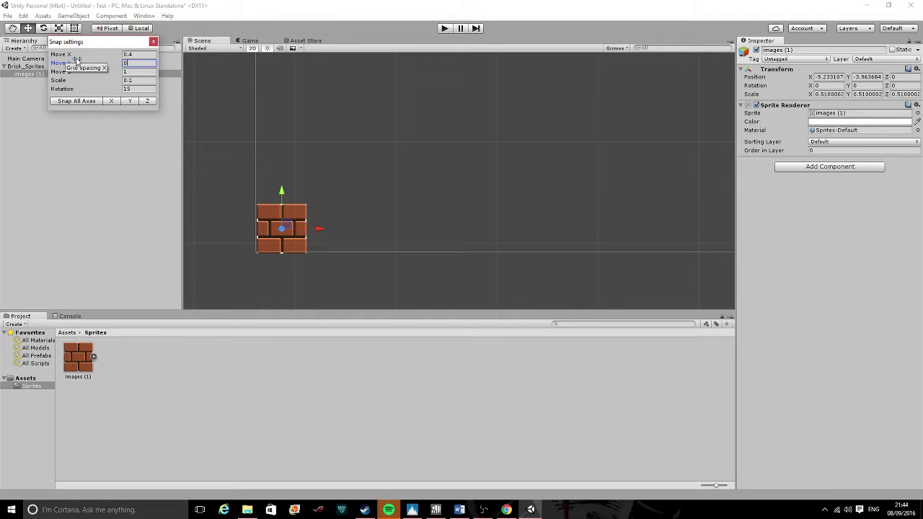
pyautogui.click(310, 214)
# Duplicate the images (1) brick, try moving the copy along X to about -4.742, and undo that move
pyautogui.click(294, 234)
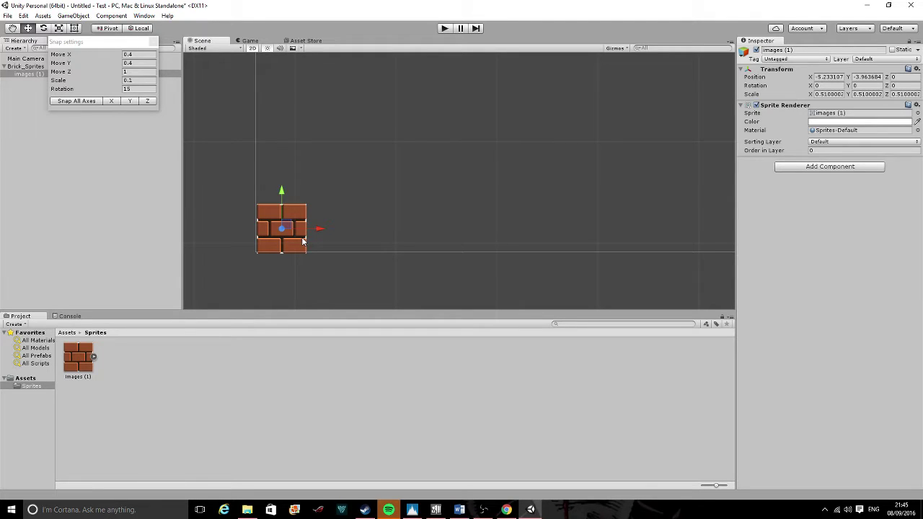
pyautogui.hotkey('ctrl', 'd')
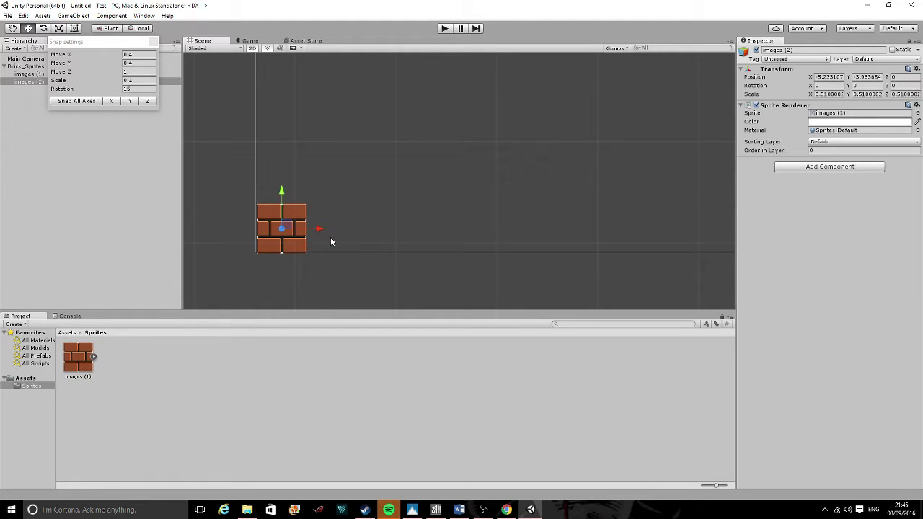
pyautogui.keyDown('ctrl'); pyautogui.moveTo(322, 231); pyautogui.dragTo(373, 231); pyautogui.keyUp('ctrl')
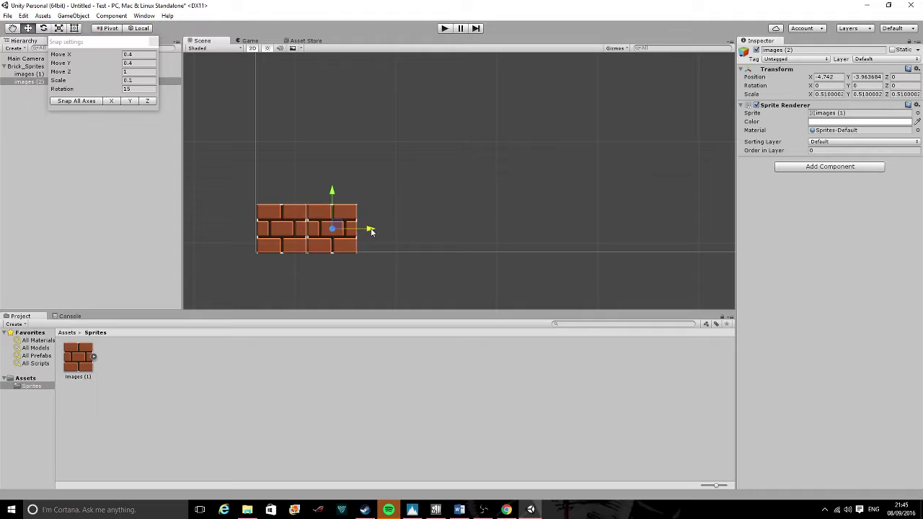
pyautogui.hotkey('ctrl', 'z')
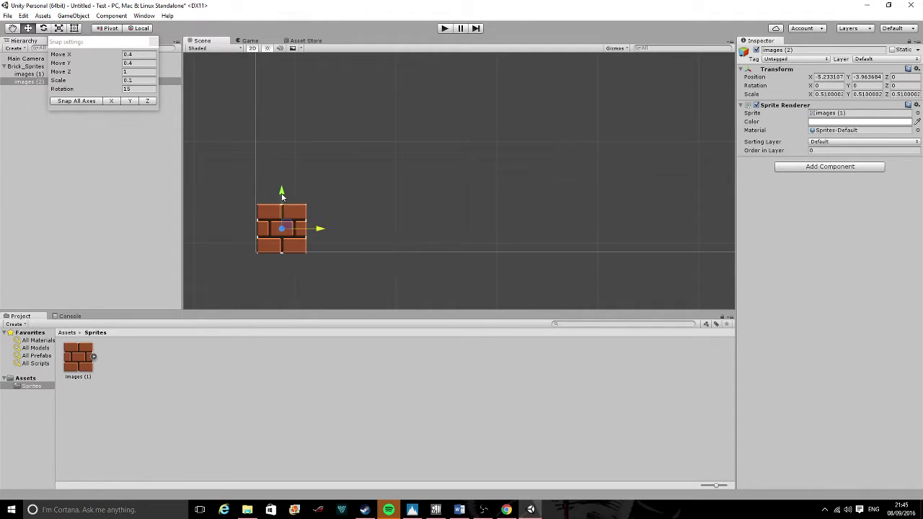
# Set the Move X and Move Y snap increments to 0.5 and snap the copied brick one increment along X, checking the seam
pyautogui.click(141, 54)
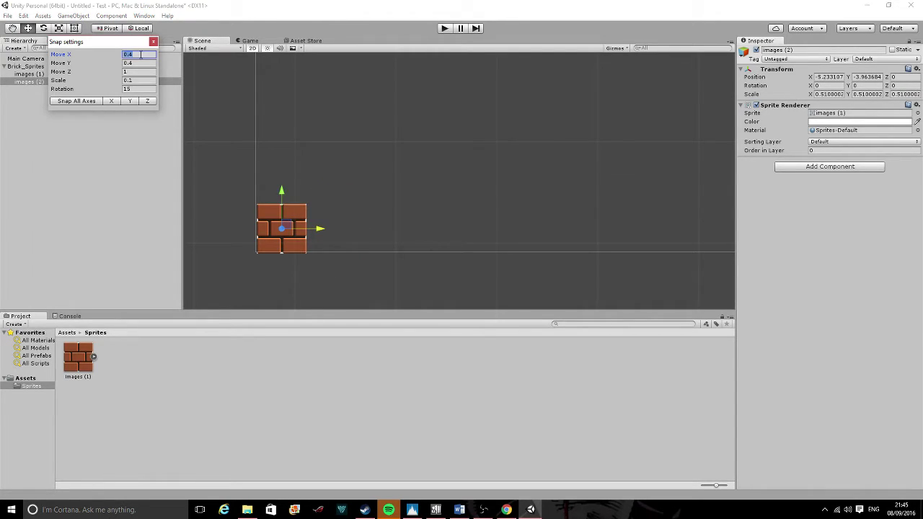
pyautogui.click(134, 55)
pyautogui.click(142, 64)
pyautogui.write('5')
pyautogui.doubleClick(142, 63)
pyautogui.keyDown('ctrl'); pyautogui.moveTo(319, 229); pyautogui.dragTo(357, 233); pyautogui.keyUp('ctrl')
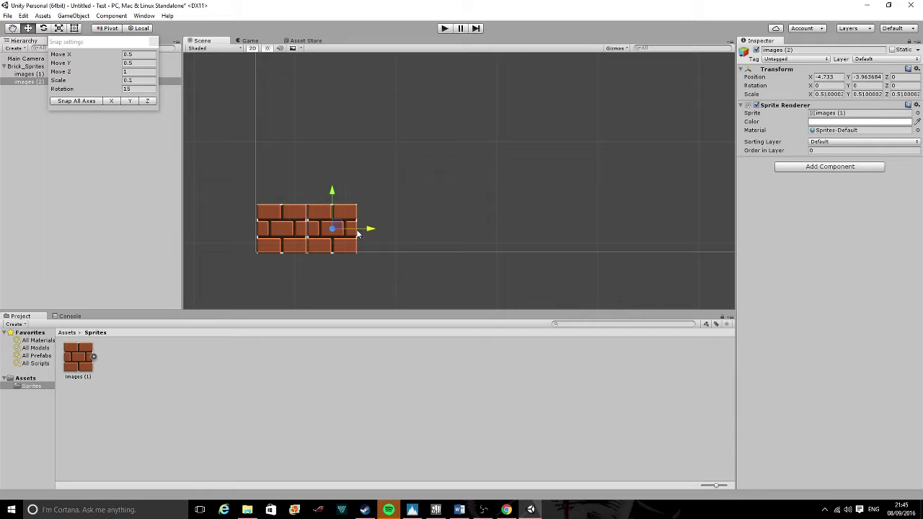
pyautogui.scroll(8, 322, 205)
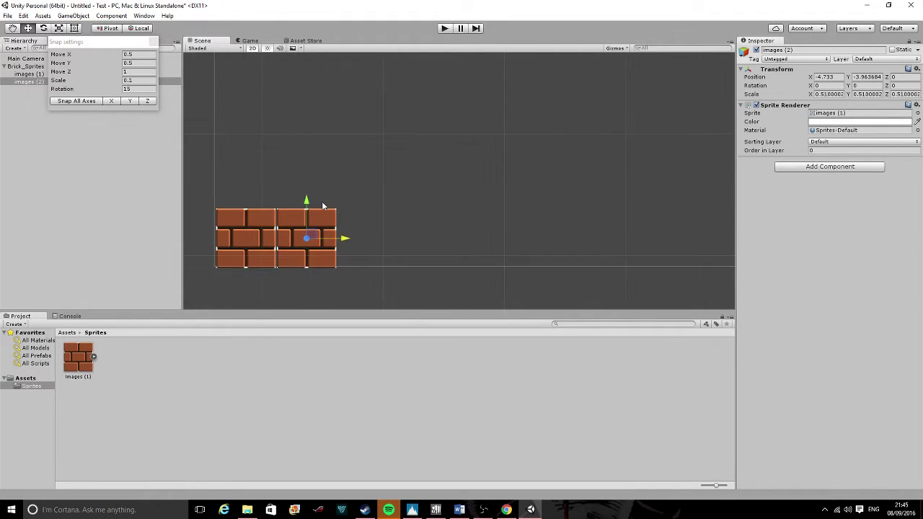
pyautogui.moveTo(319, 196); pyautogui.dragTo(419, 155, button='middle')
pyautogui.scroll(4, 401, 192)
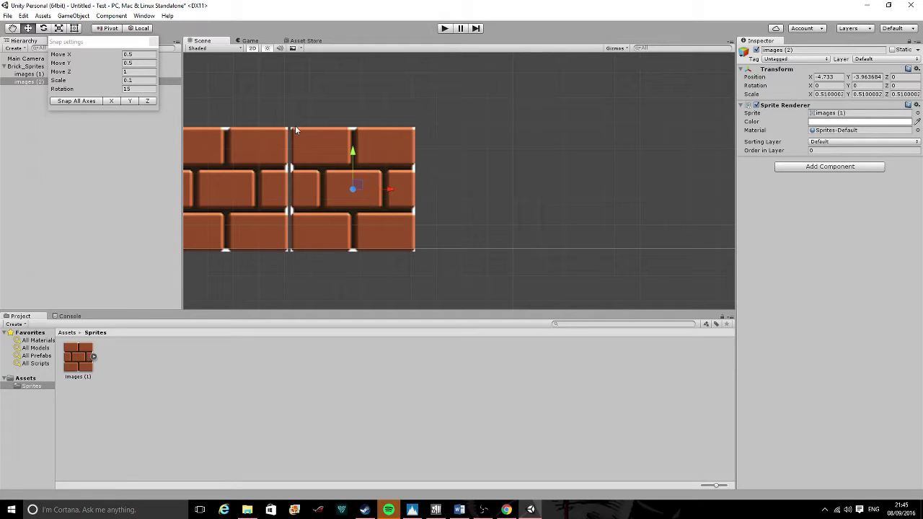
# Set the Move X and Move Y snap increments to 0.47 and reposition the copied brick against the original, inspecting the seam
pyautogui.click(131, 54)
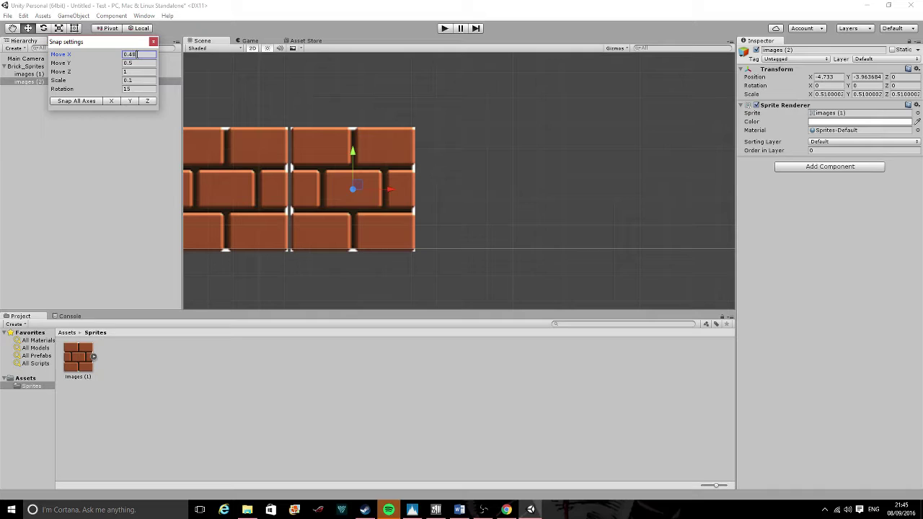
pyautogui.write('47')
pyautogui.click(134, 63)
pyautogui.press('BackSpace')
pyautogui.write('0.47')
pyautogui.moveTo(384, 188); pyautogui.dragTo(329, 191)
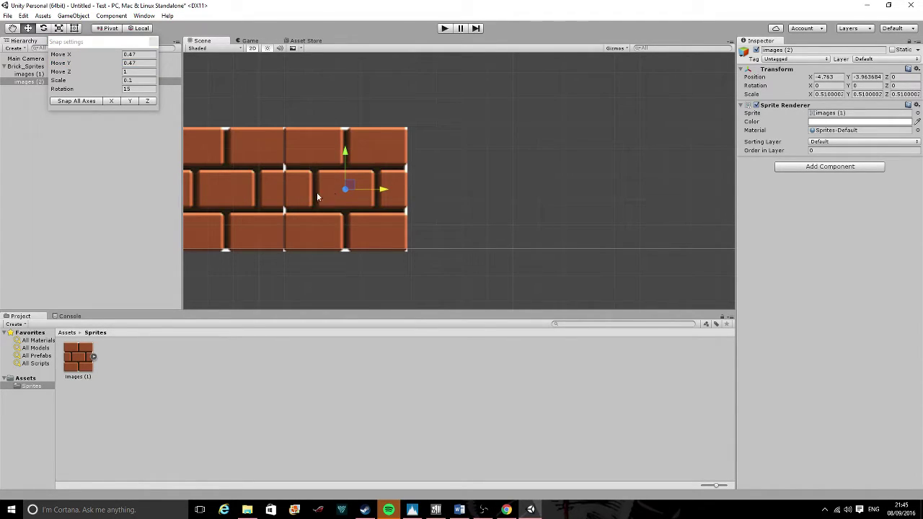
pyautogui.scroll(4, 321, 190)
pyautogui.moveTo(316, 168); pyautogui.dragTo(485, 167, button='middle')
pyautogui.scroll(1, 474, 186)
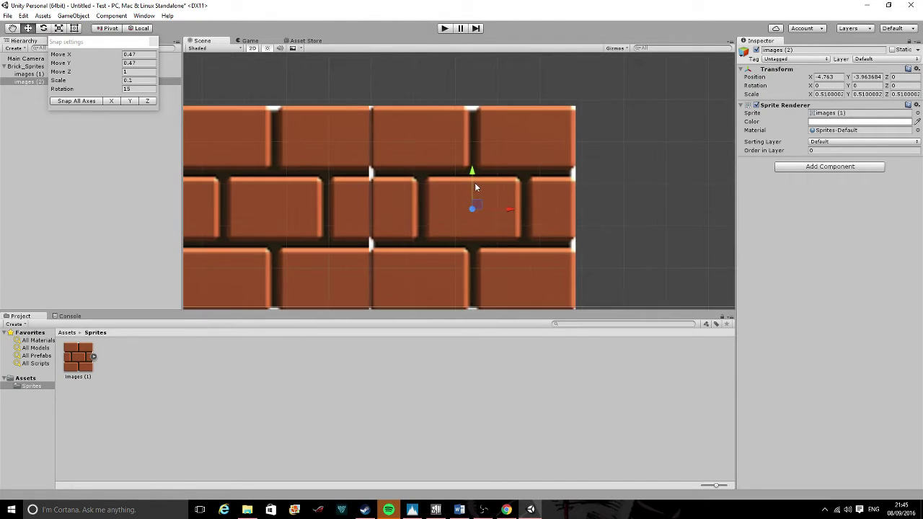
pyautogui.moveTo(510, 211); pyautogui.dragTo(518, 212)
# Set the Move X and Move Y snap increments to 0.48 and undo the copied brick's moves
pyautogui.click(139, 54)
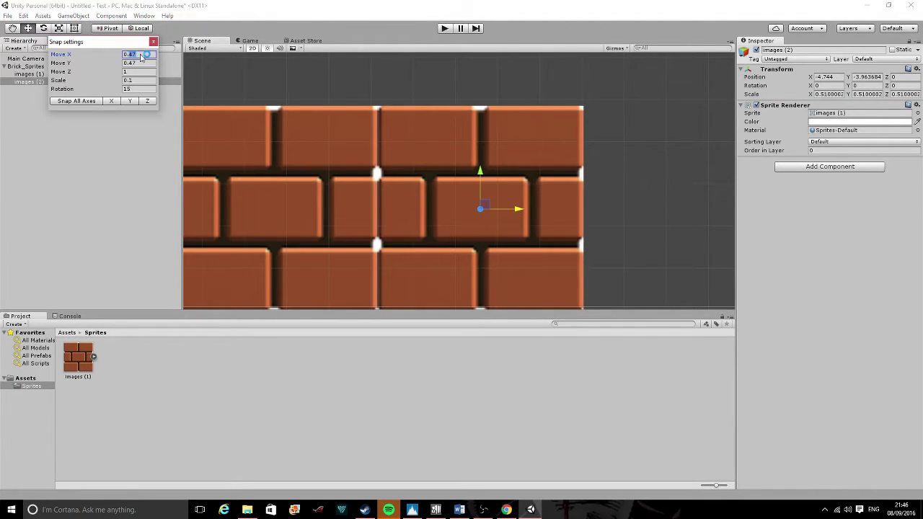
pyautogui.click(141, 64)
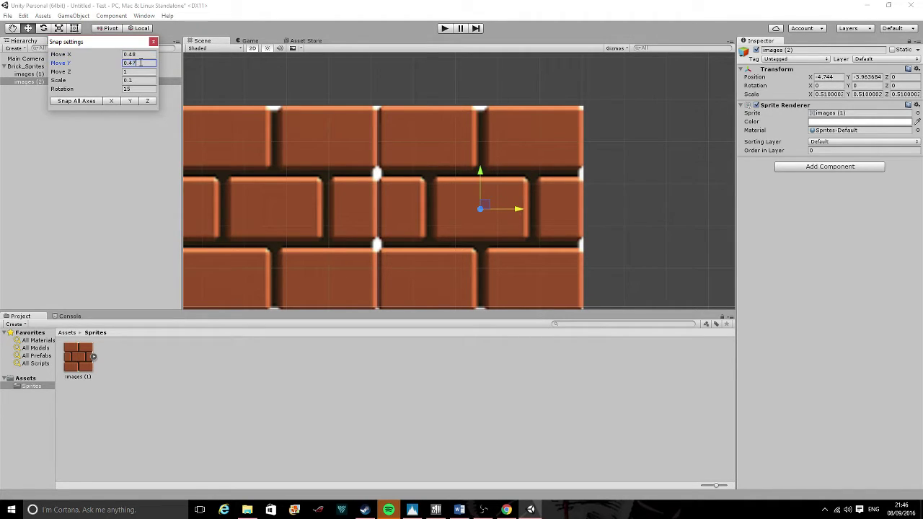
pyautogui.click(639, 197)
pyautogui.hotkey('ctrl', 'z')
pyautogui.hotkey('ctrl', 'z')
pyautogui.hotkey('ctrl', 'z')
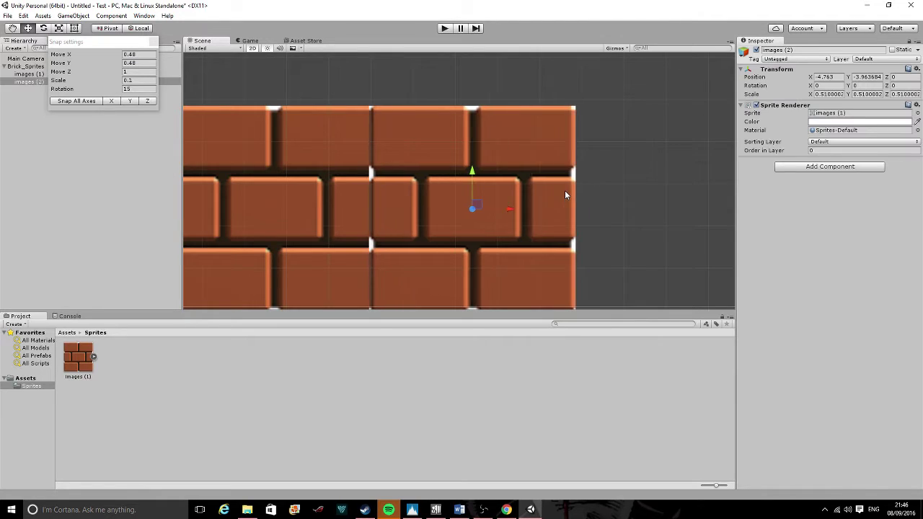
pyautogui.scroll(-1, 471, 199)
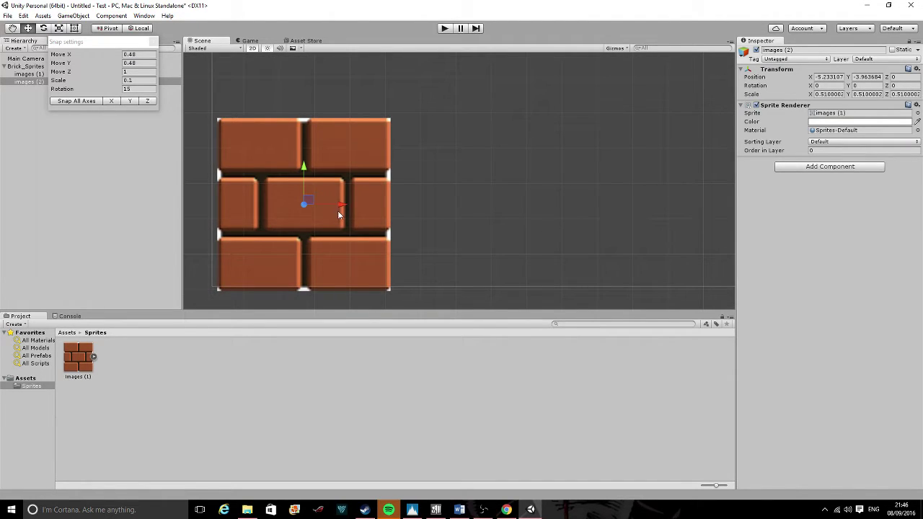
# Snap the copied brick one increment along X to -4.753, against the original, and close the snap settings
pyautogui.keyDown('ctrl'); pyautogui.moveTo(400, 210); pyautogui.dragTo(443, 204); pyautogui.keyUp('ctrl')
pyautogui.scroll(-1, 443, 205)
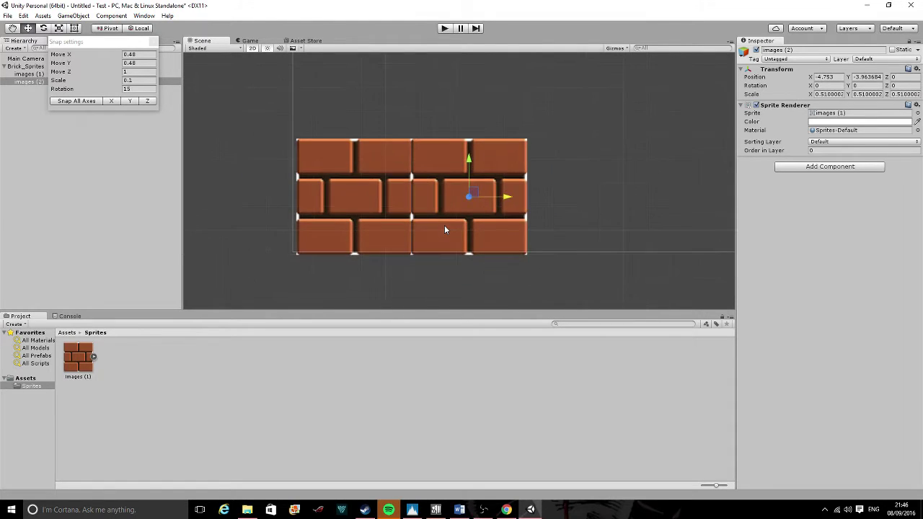
pyautogui.scroll(-5, 444, 229)
pyautogui.moveTo(442, 225); pyautogui.dragTo(379, 248, button='middle')
pyautogui.scroll(-3, 343, 257)
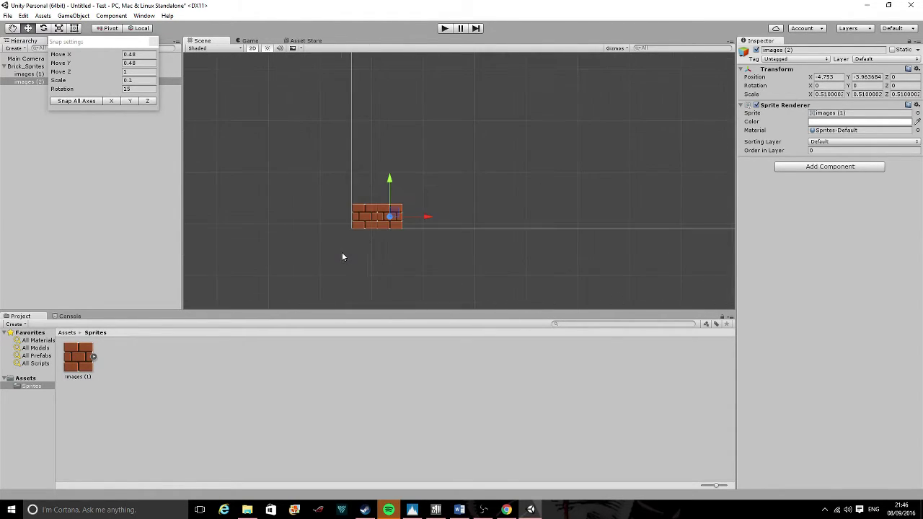
pyautogui.click(153, 42)
pyautogui.scroll(3, 342, 189)
pyautogui.moveTo(379, 184); pyautogui.dragTo(307, 208, button='middle')
pyautogui.scroll(-6, 366, 202)
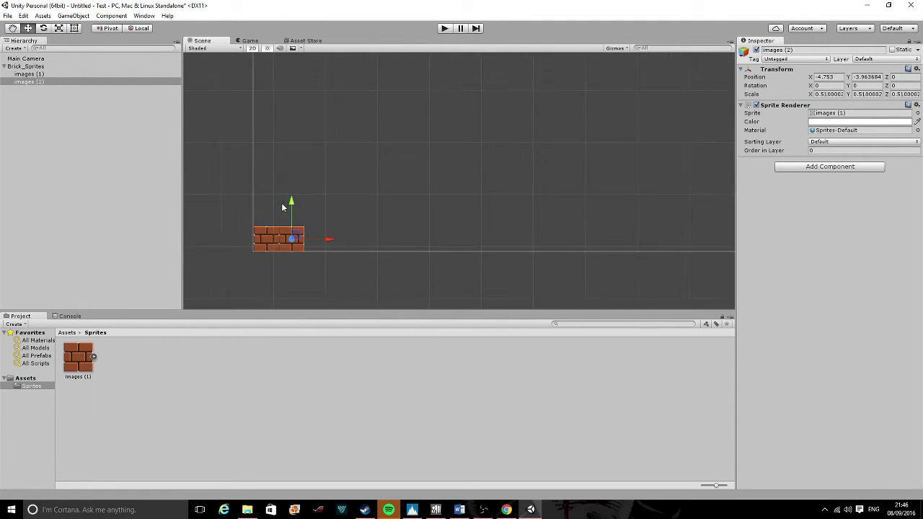
pyautogui.scroll(-3, 342, 238)
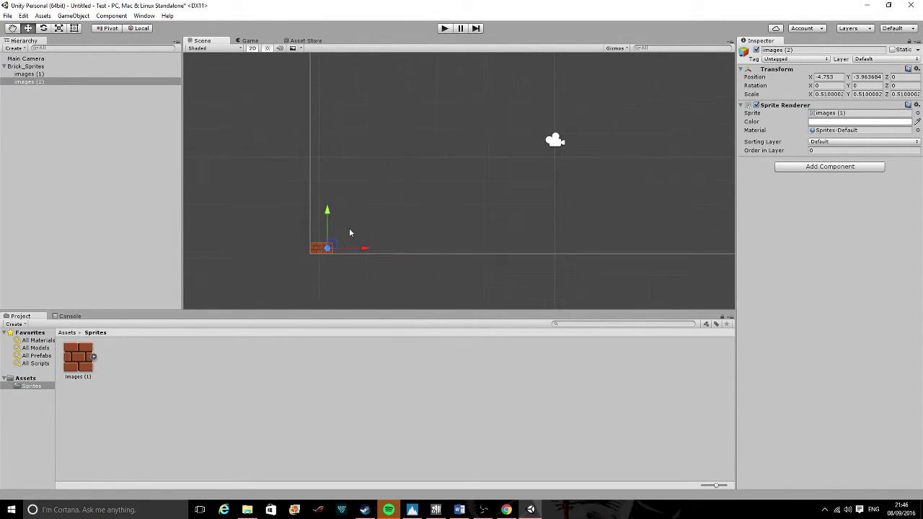
# Duplicate the two bricks and snap the copies along X to extend the row to four bricks
pyautogui.scroll(5, 350, 227)
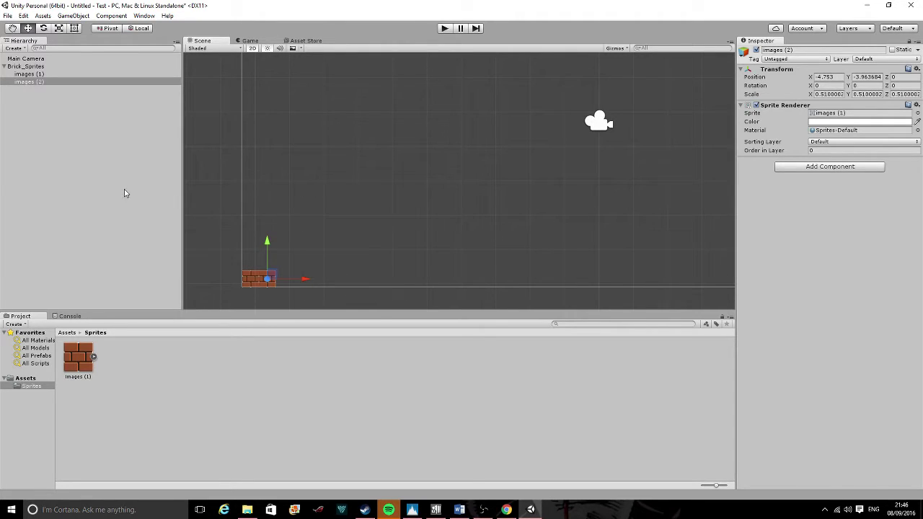
pyautogui.moveTo(213, 260); pyautogui.dragTo(288, 296)
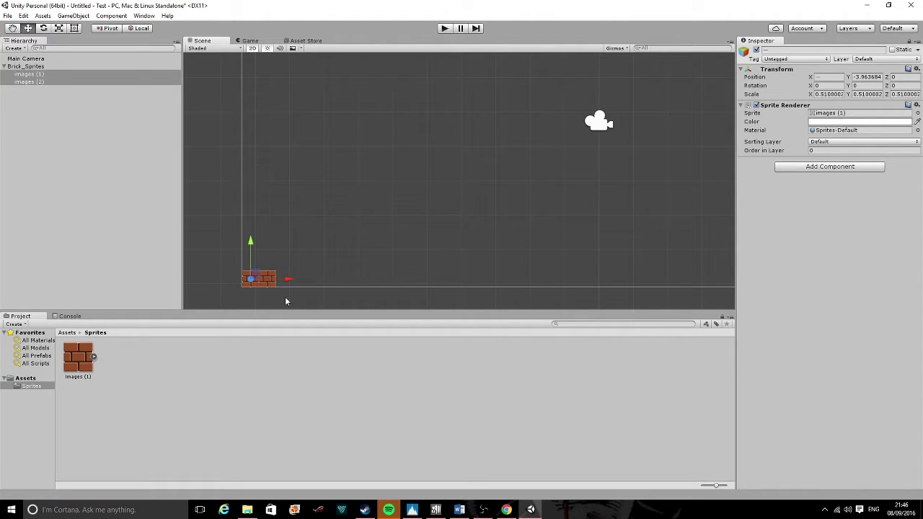
pyautogui.hotkey('ctrl', 'd')
pyautogui.moveTo(287, 280); pyautogui.dragTo(323, 283)
pyautogui.click(289, 295)
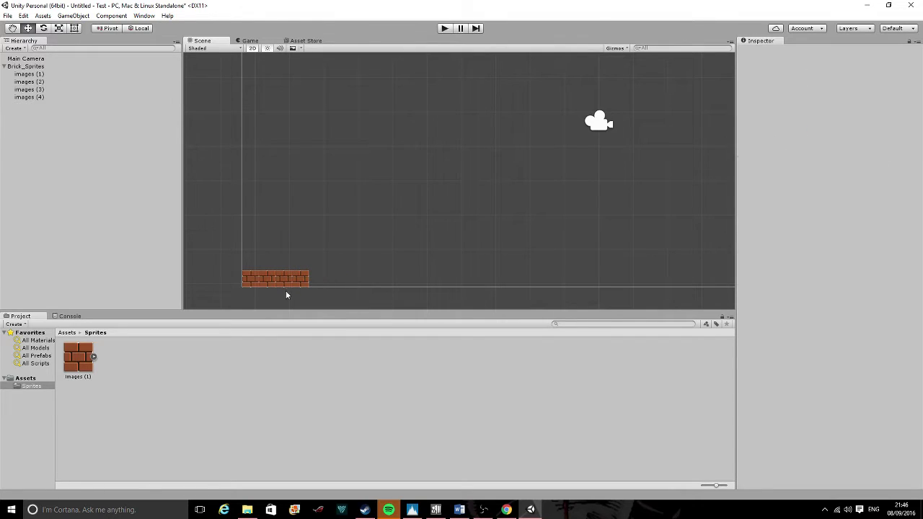
# Duplicate all four bricks and snap the copies along X to the row's end, making eight bricks
pyautogui.moveTo(239, 272); pyautogui.dragTo(332, 307)
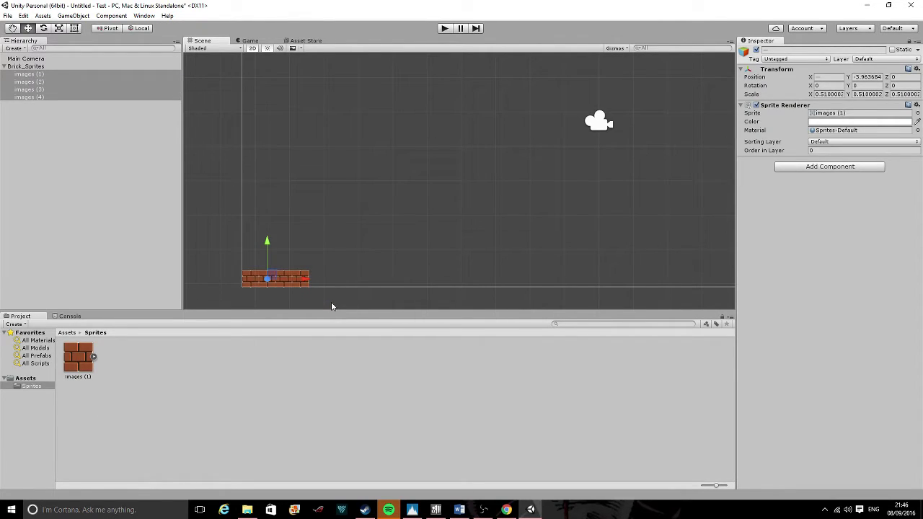
pyautogui.hotkey('ctrl', 'd')
pyautogui.moveTo(292, 280); pyautogui.dragTo(354, 292)
pyautogui.scroll(-1, 354, 291)
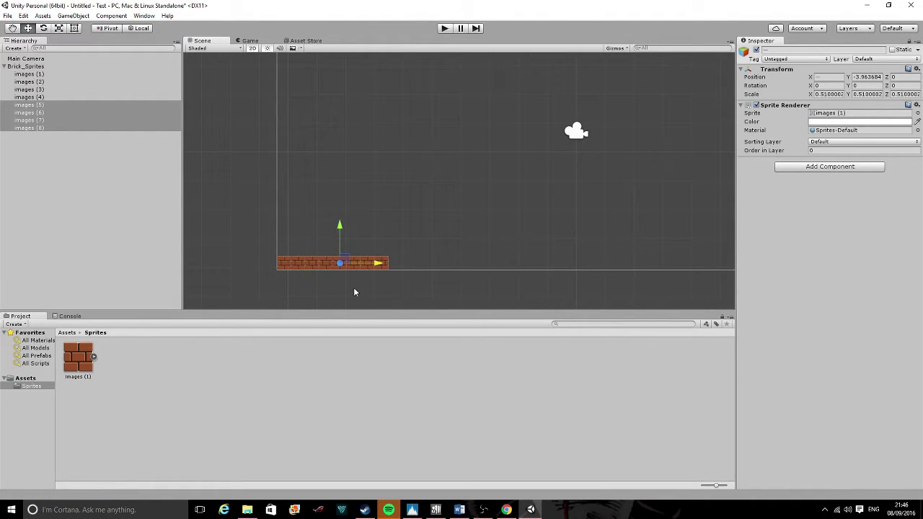
# Duplicate the last four bricks twice, snapping each set along X to the row's end for sixteen bricks
pyautogui.hotkey('ctrl', 'd')
pyautogui.moveTo(404, 268); pyautogui.dragTo(463, 276)
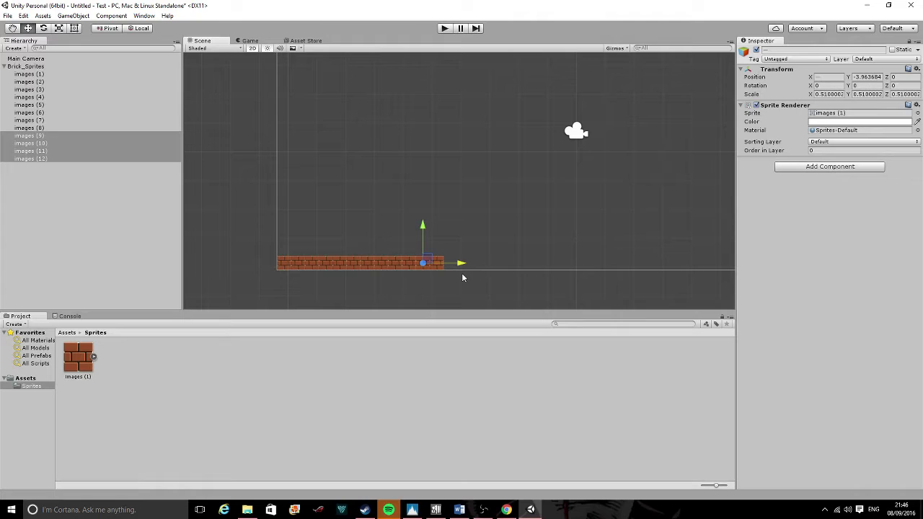
pyautogui.hotkey('ctrl', 'd')
pyautogui.moveTo(433, 267); pyautogui.dragTo(490, 268)
pyautogui.scroll(-1, 490, 268)
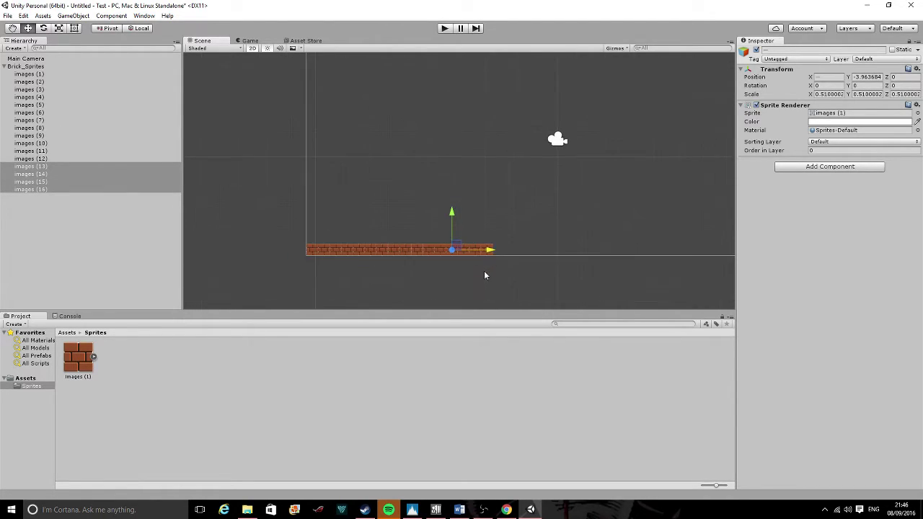
pyautogui.scroll(-1, 484, 275)
# Examine the brick row in the Game view and inspect its seams close up in the Scene view
pyautogui.click(250, 40)
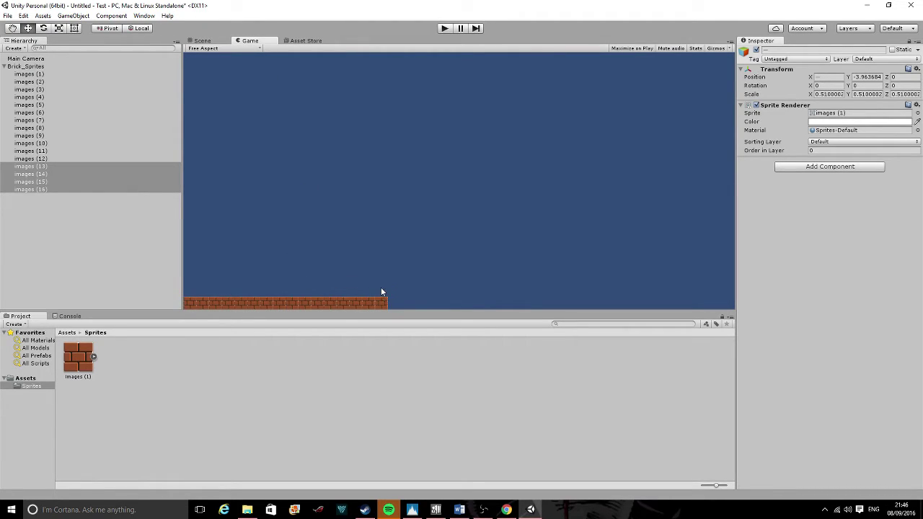
pyautogui.click(202, 41)
pyautogui.scroll(10, 395, 189)
pyautogui.moveTo(310, 296); pyautogui.dragTo(399, 117, button='middle')
pyautogui.scroll(5, 358, 177)
pyautogui.scroll(8, 368, 161)
pyautogui.moveTo(368, 163); pyautogui.dragTo(416, 219, button='middle')
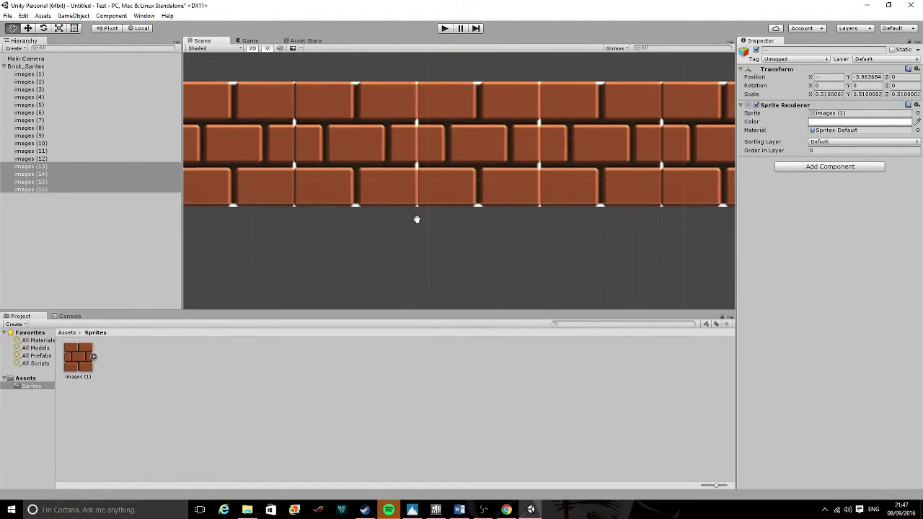
pyautogui.scroll(-10, 413, 209)
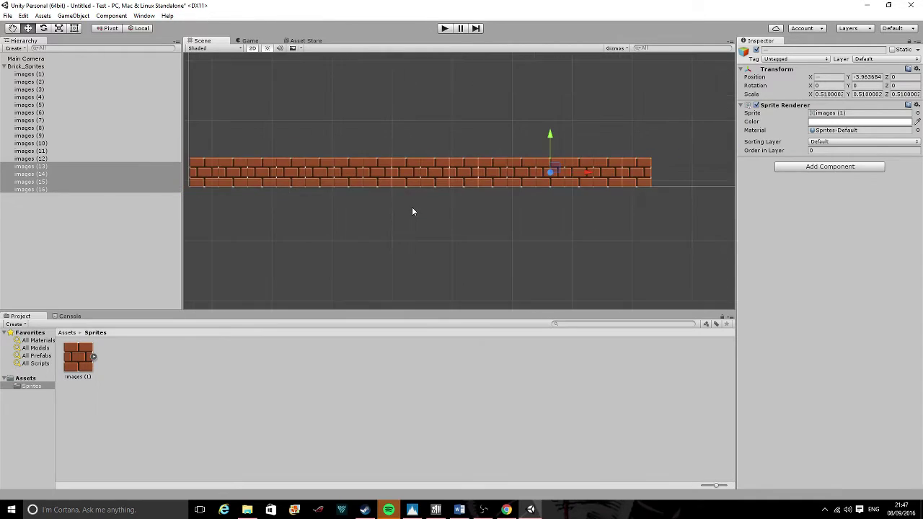
pyautogui.scroll(-3, 361, 199)
pyautogui.moveTo(350, 199); pyautogui.dragTo(434, 232, button='middle')
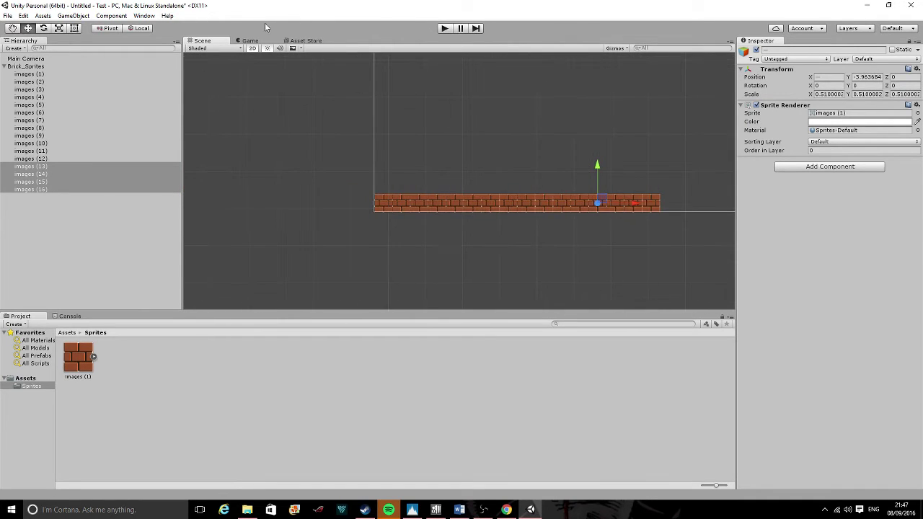
pyautogui.click(249, 41)
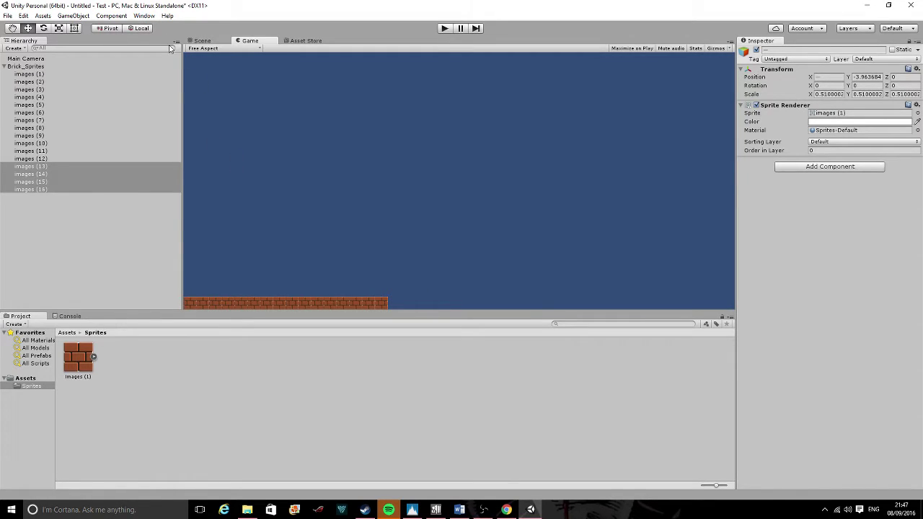
pyautogui.click(200, 41)
# Duplicate the entire sixteen-brick row, snap the copy up one increment as a second row, and check the Game view
pyautogui.moveTo(311, 171); pyautogui.dragTo(712, 238)
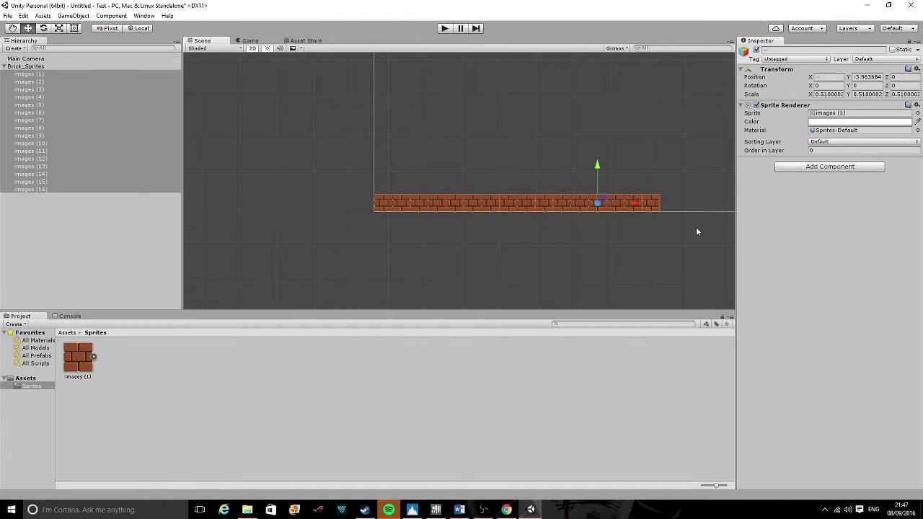
pyautogui.hotkey('ctrl', 'd')
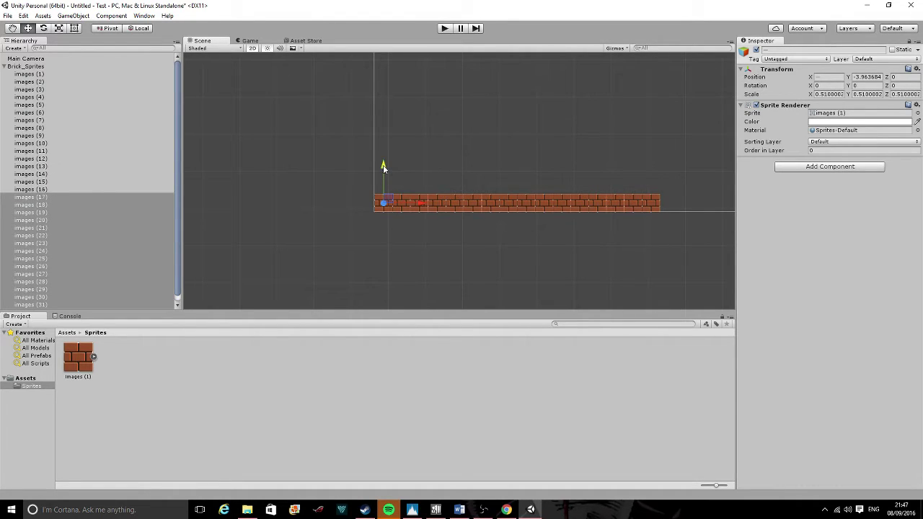
pyautogui.moveTo(383, 163); pyautogui.dragTo(385, 145)
pyautogui.click(346, 174)
pyautogui.scroll(2, 498, 209)
pyautogui.scroll(1, 497, 209)
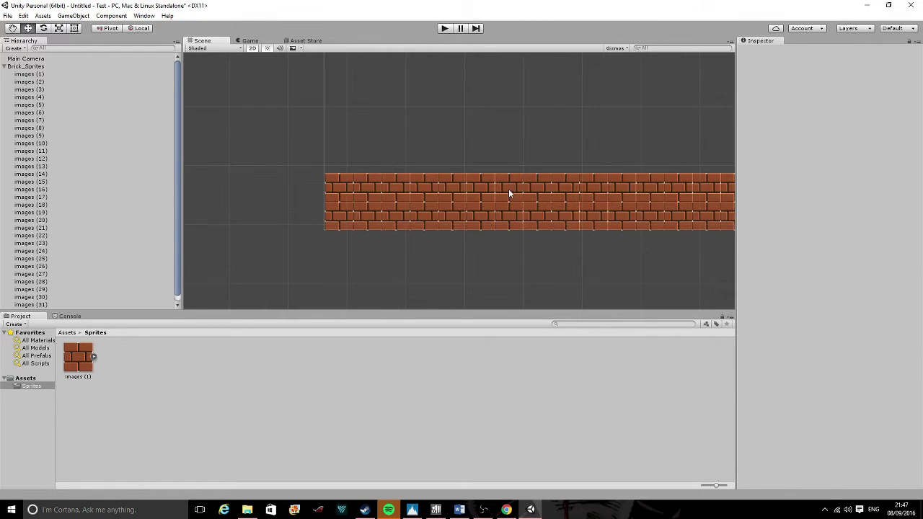
pyautogui.click(249, 40)
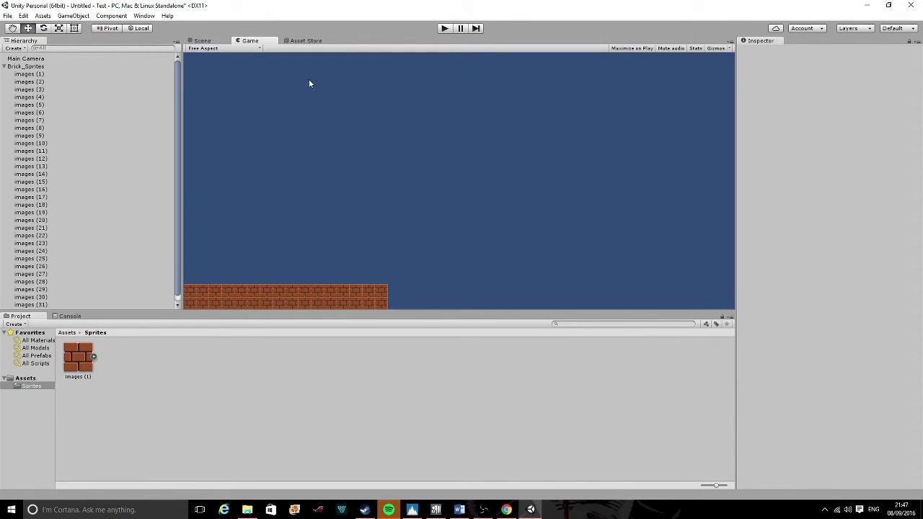
pyautogui.click(199, 41)
# Duplicate the last eleven brick columns of both rows, snap them along X leaving a three-brick gap, and check the Game view
pyautogui.scroll(-5, 274, 101)
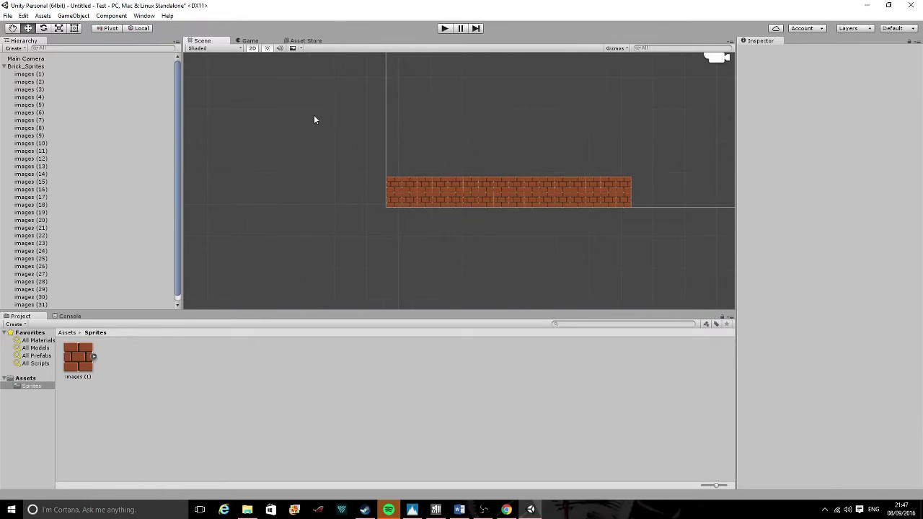
pyautogui.moveTo(346, 134); pyautogui.dragTo(251, 201, button='middle')
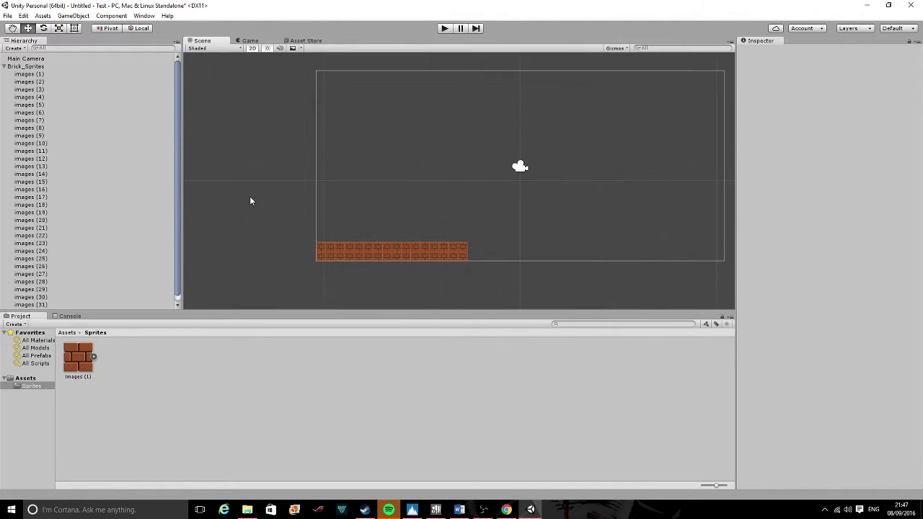
pyautogui.moveTo(288, 217); pyautogui.dragTo(497, 293)
pyautogui.click(483, 290)
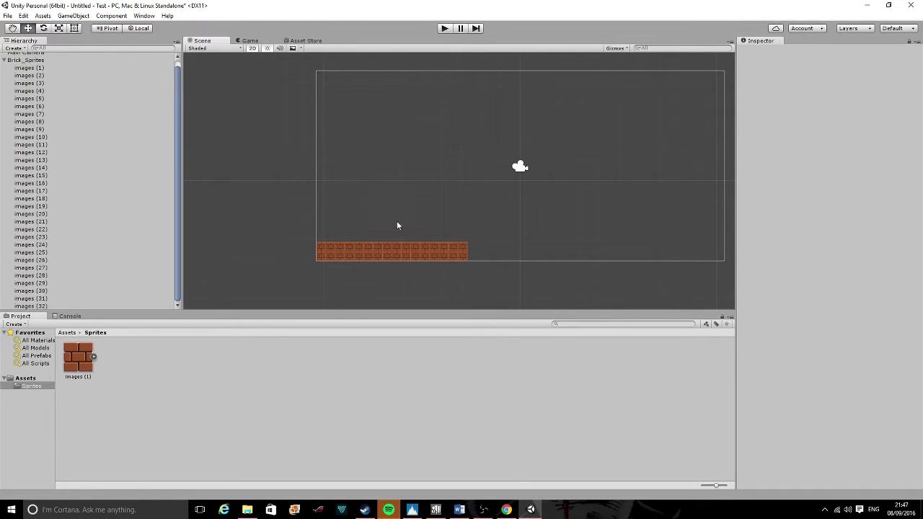
pyautogui.moveTo(401, 247); pyautogui.dragTo(474, 274)
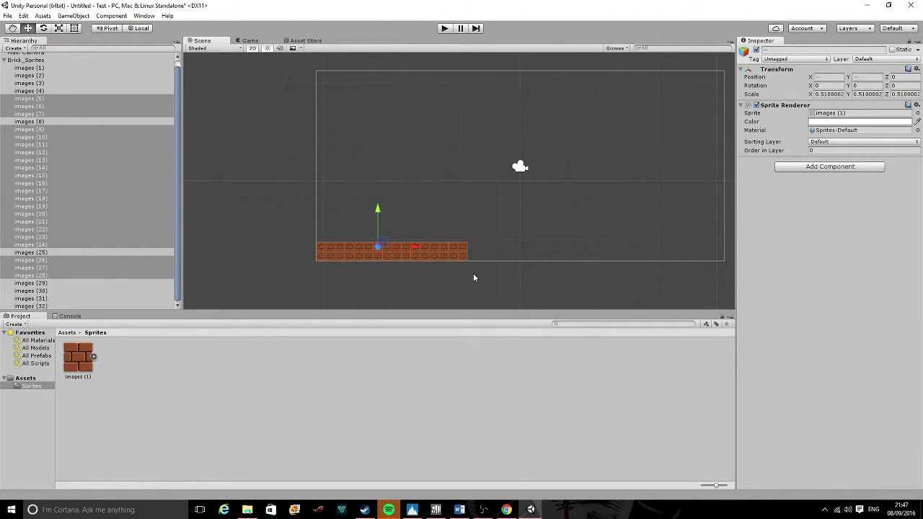
pyautogui.hotkey('ctrl', 'd')
pyautogui.moveTo(415, 257); pyautogui.dragTo(544, 264)
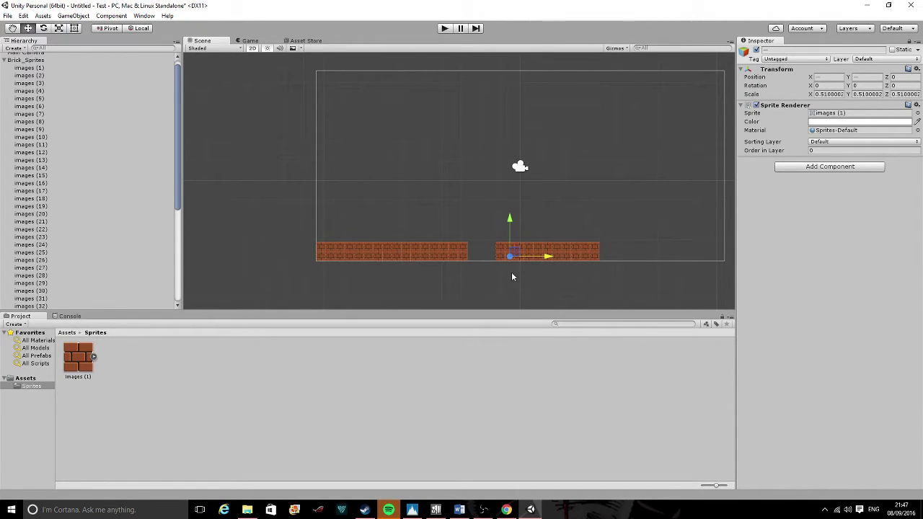
pyautogui.click(476, 251)
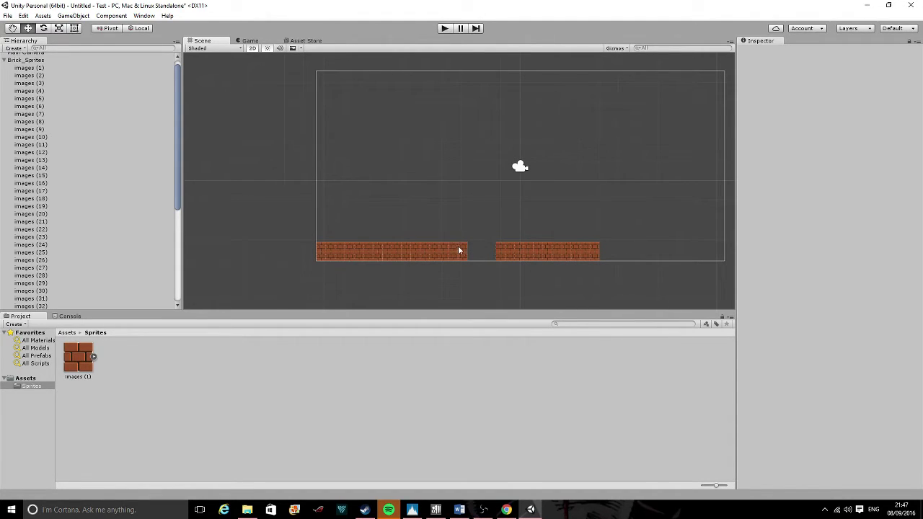
pyautogui.click(242, 41)
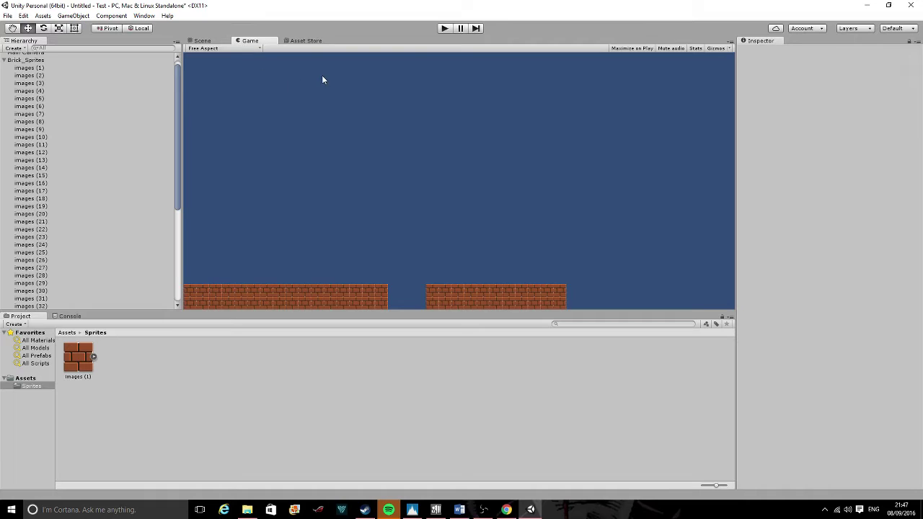
# Show the root Assets folder and collapse the Brick_Sprites group
pyautogui.click(25, 379)
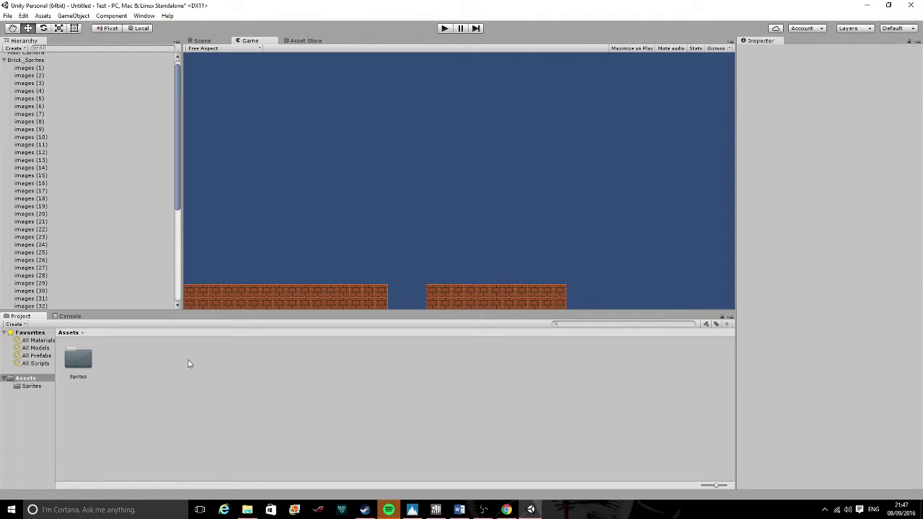
pyautogui.scroll(1, 122, 192)
pyautogui.click(4, 66)
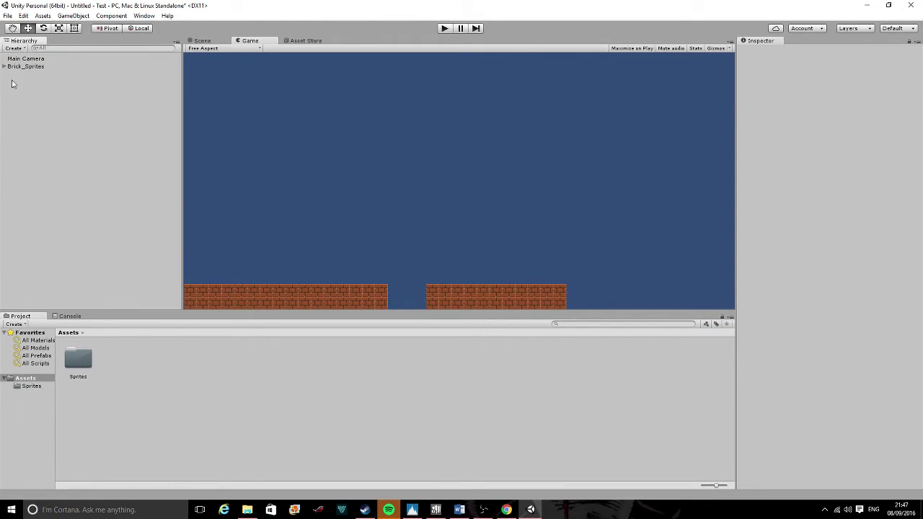
# Create an empty top-level game object and rename it Background_Sprites
pyautogui.rightClick(18, 88)
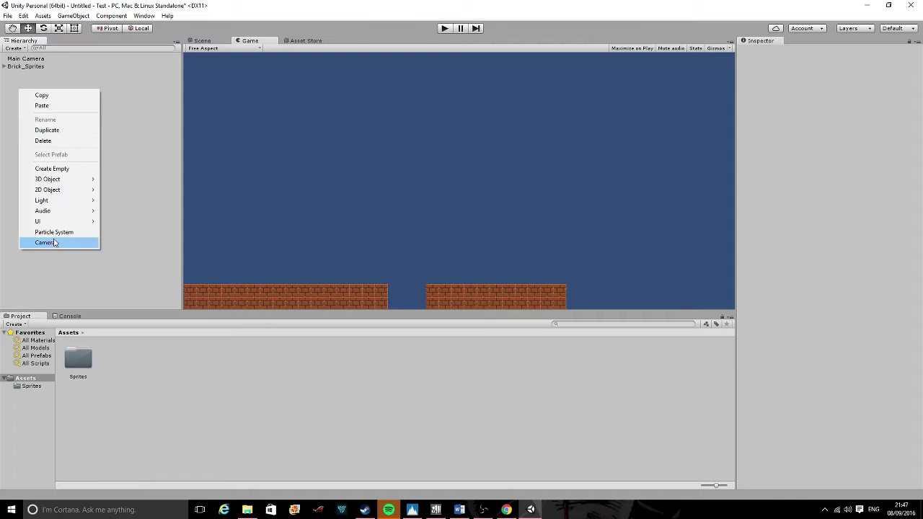
pyautogui.moveTo(48, 179)
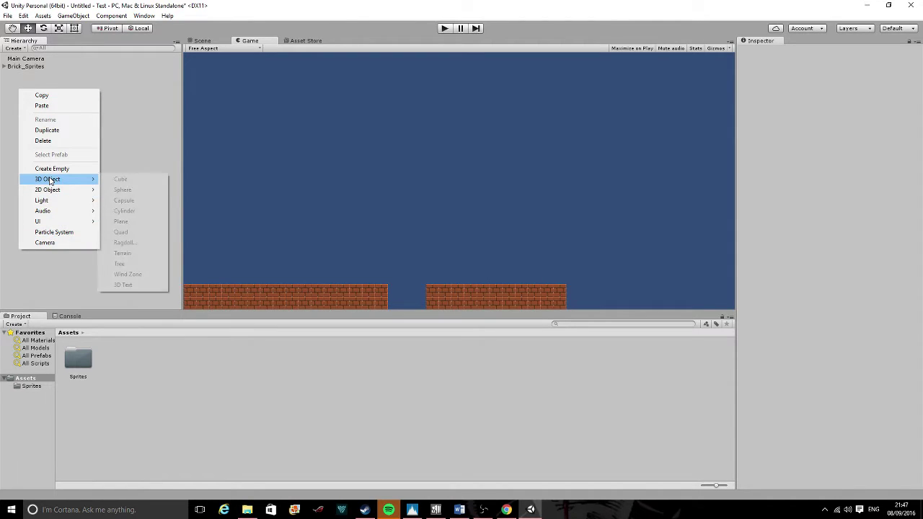
pyautogui.click(81, 16)
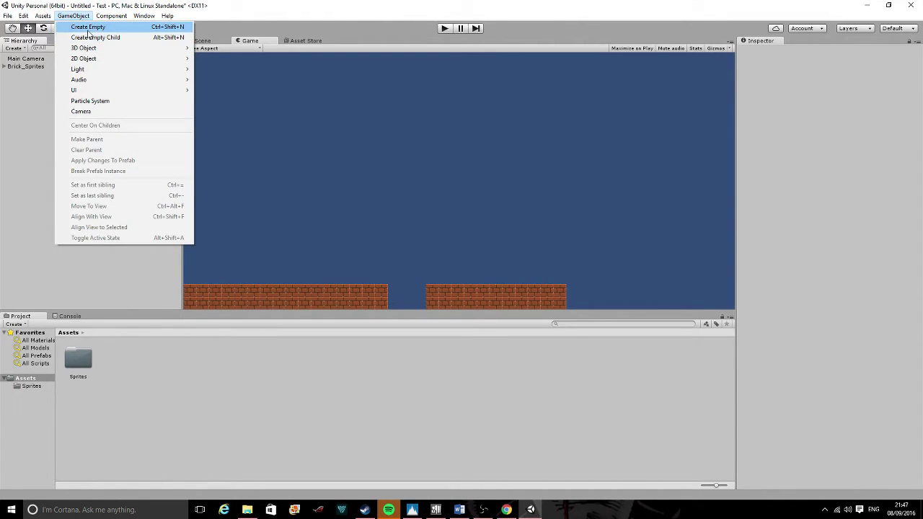
pyautogui.click(88, 29)
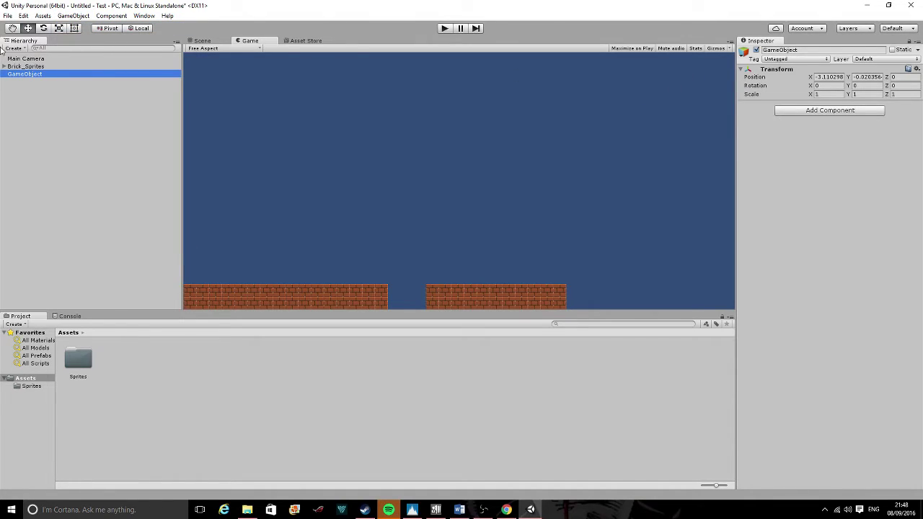
pyautogui.rightClick(51, 76)
pyautogui.click(76, 107)
pyautogui.write('NB')
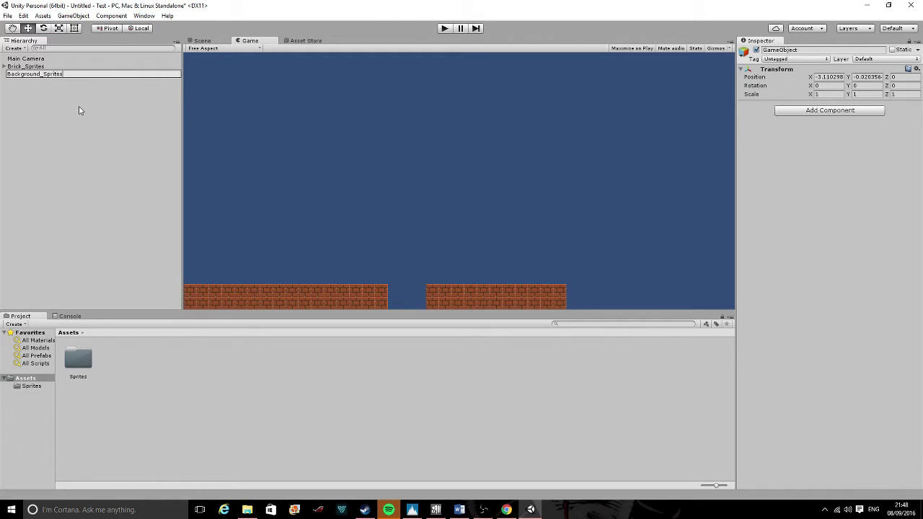
pyautogui.press('Return')
# Create a new folder named Background in the Assets folder
pyautogui.rightClick(144, 394)
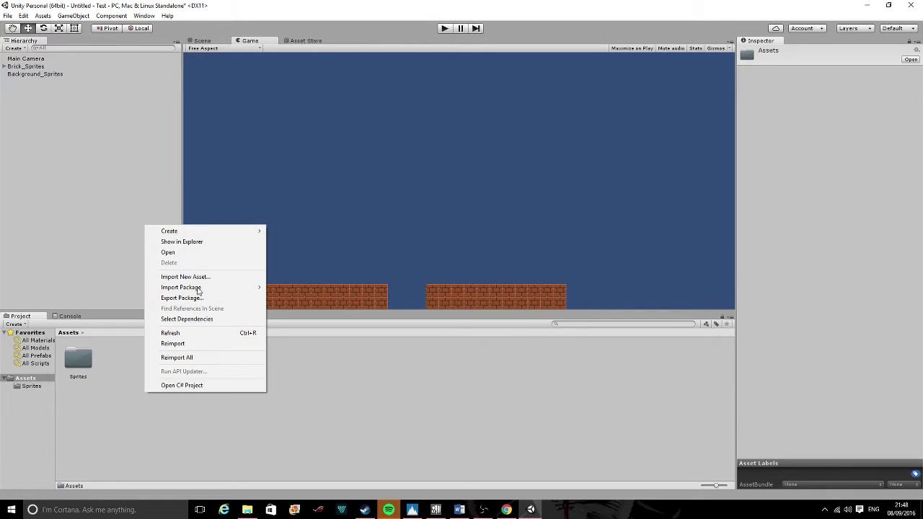
pyautogui.rightClick(125, 406)
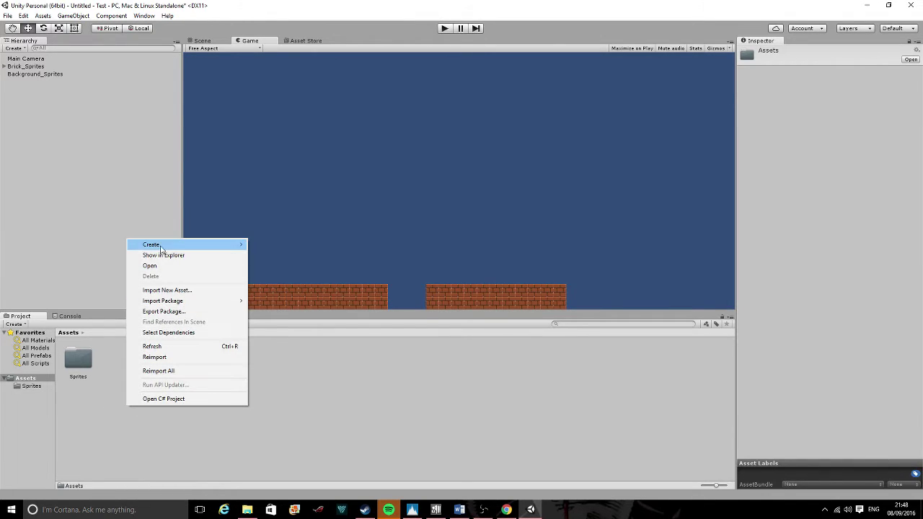
pyautogui.moveTo(160, 247)
pyautogui.click(271, 244)
pyautogui.write('Background')
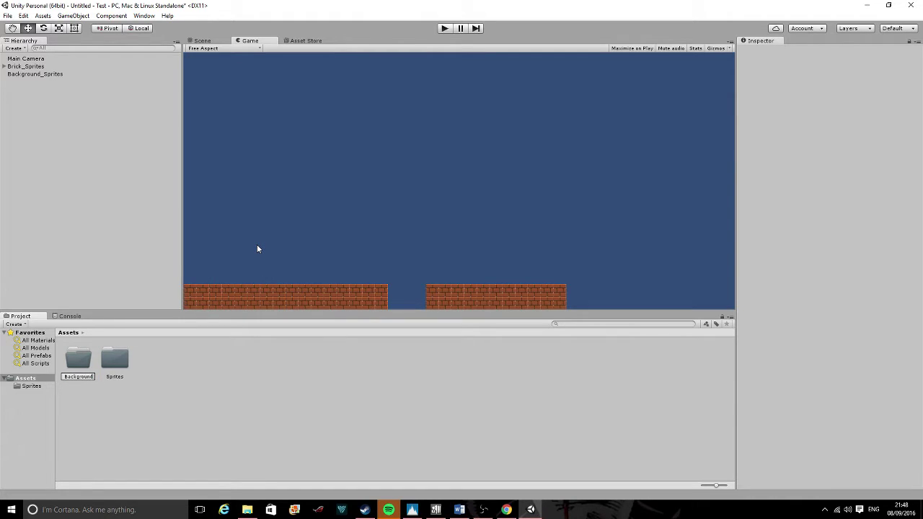
pyautogui.press('Return')
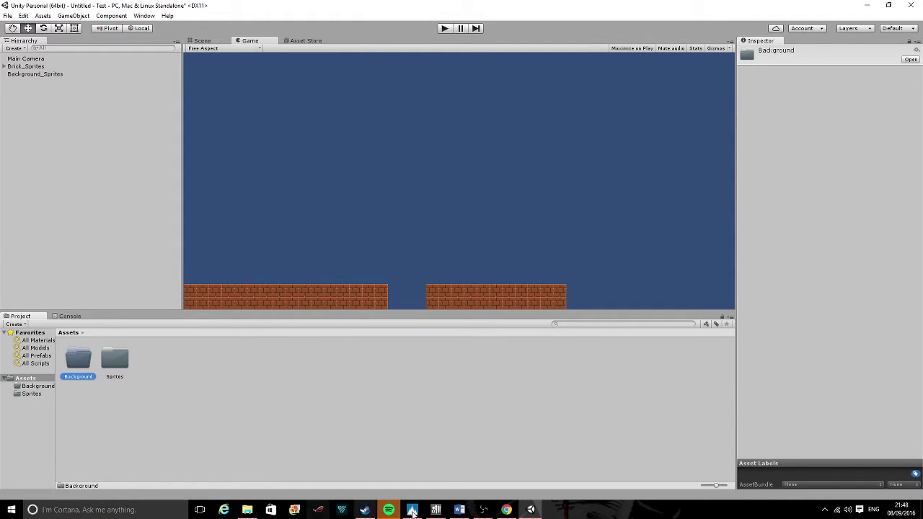
# Switch to Chrome and search Google Images for "clear blue sky background"
pyautogui.click(507, 510)
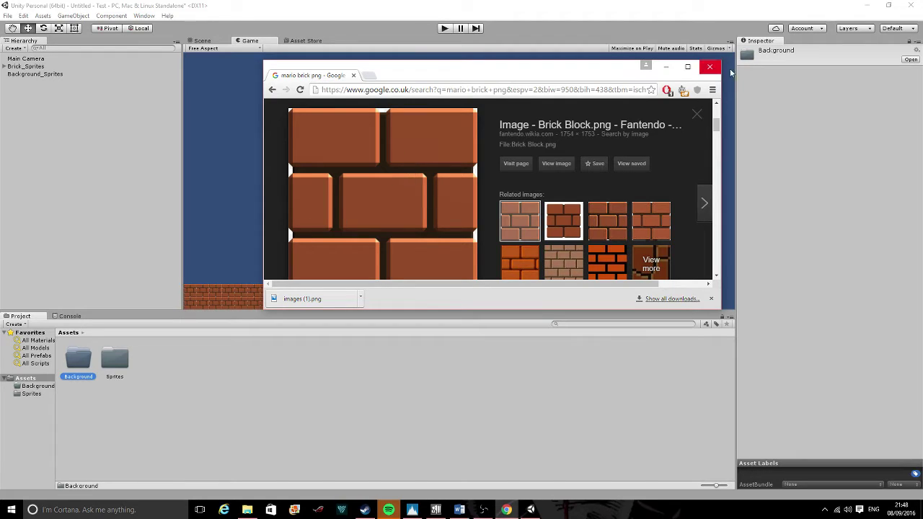
pyautogui.click(274, 90)
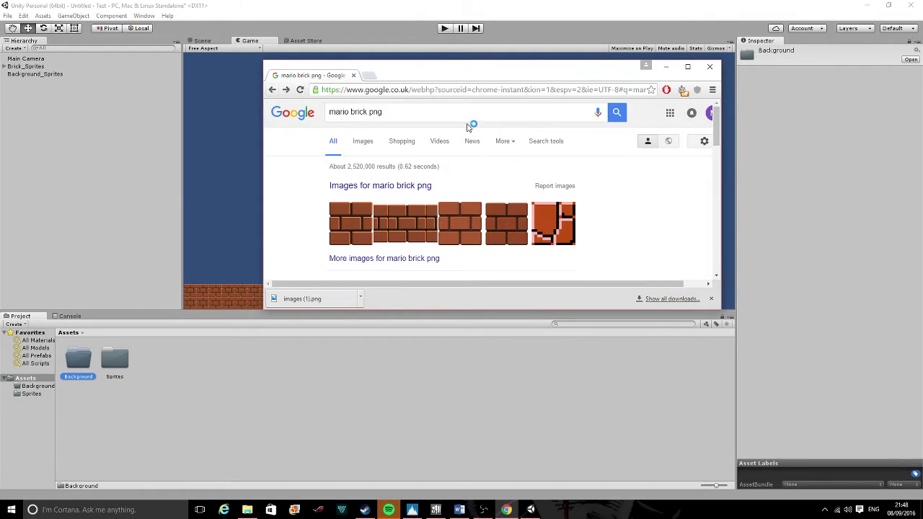
pyautogui.tripleClick(470, 114)
pyautogui.write('clear blue')
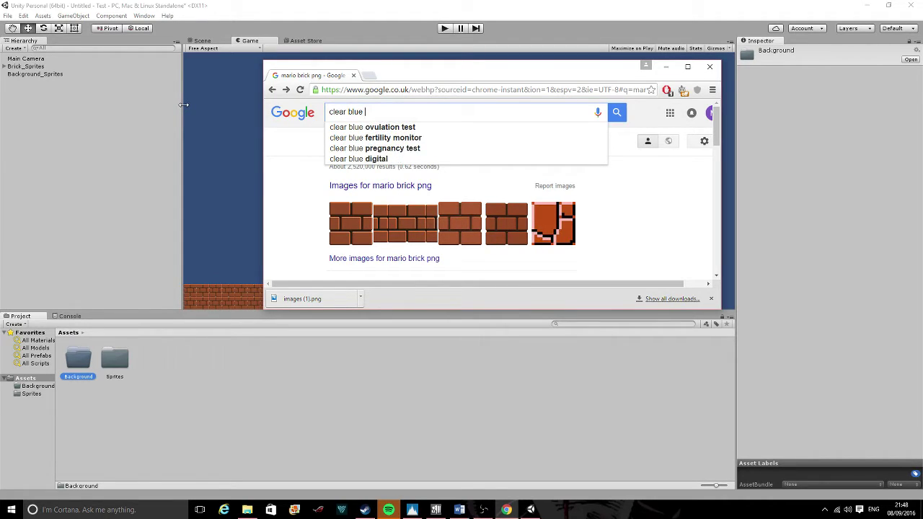
pyautogui.write(' sky background')
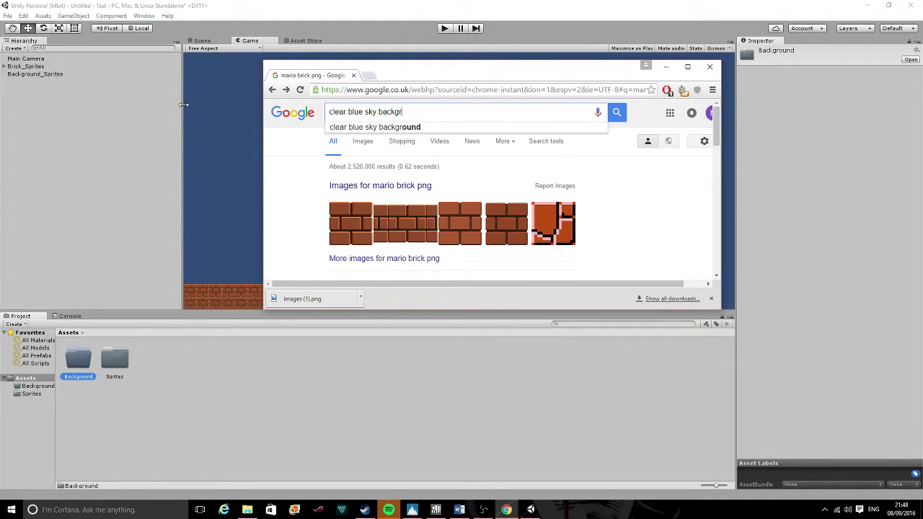
pyautogui.press('Return')
pyautogui.scroll(-1, 400, 228)
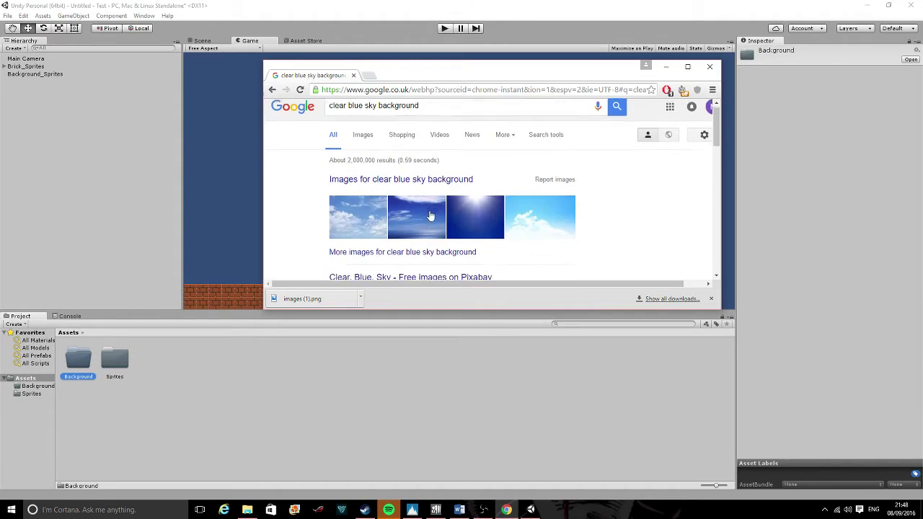
pyautogui.scroll(1, 400, 228)
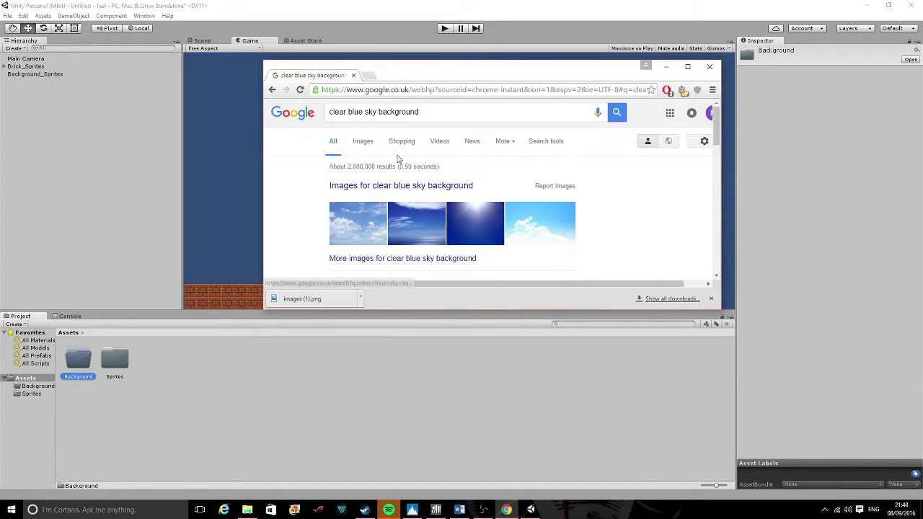
pyautogui.click(363, 141)
# Open the Blue Gradient Sky picture from the image results and save it to the computer as nc8WgYs.jpg
pyautogui.scroll(-5, 432, 217)
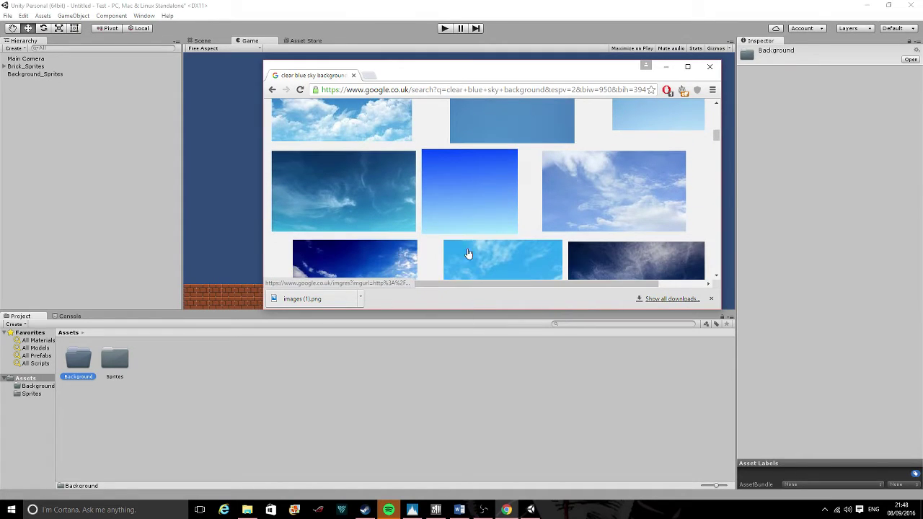
pyautogui.click(480, 182)
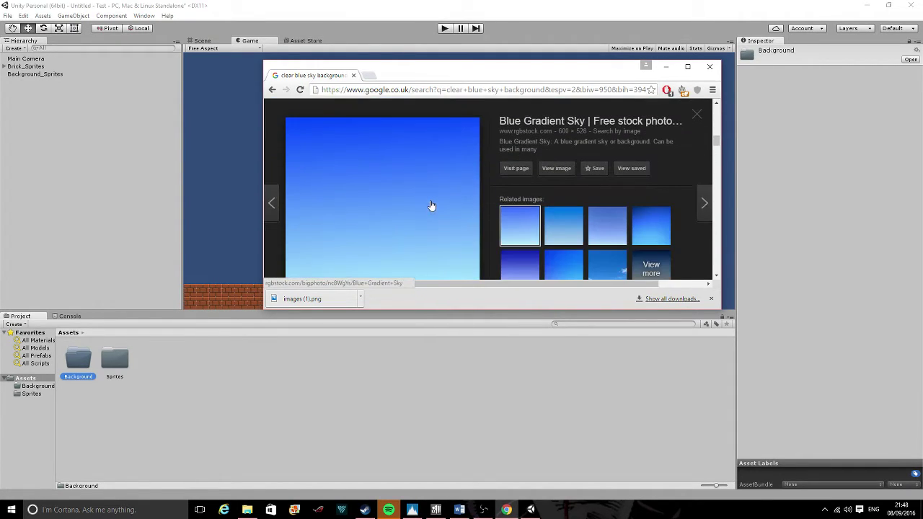
pyautogui.scroll(-2, 431, 206)
pyautogui.rightClick(413, 193)
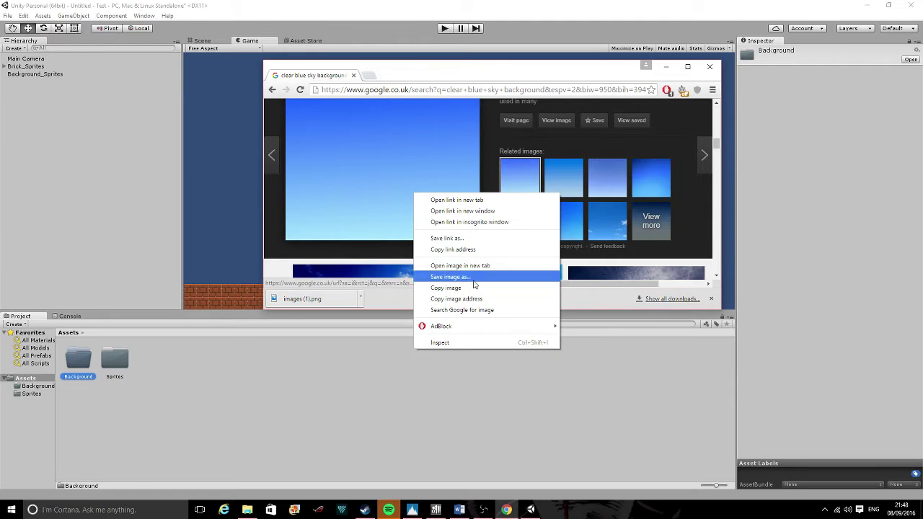
pyautogui.click(473, 281)
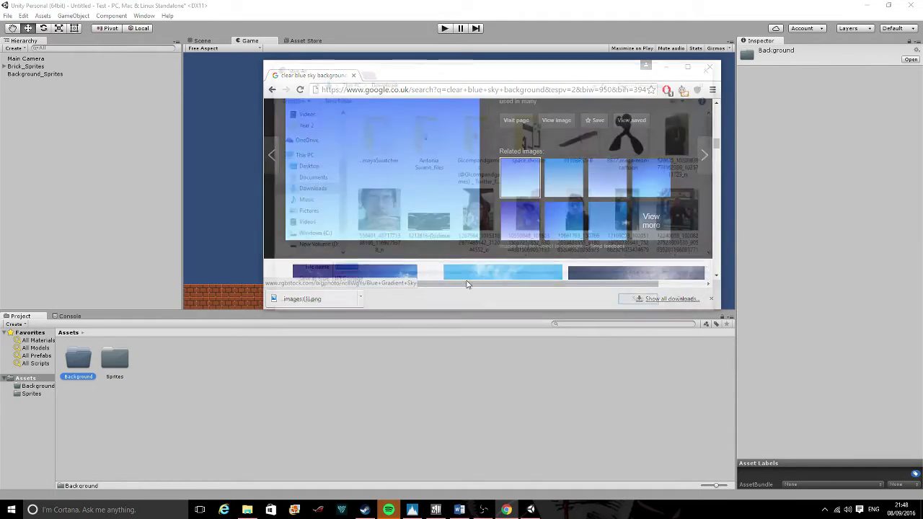
pyautogui.click(645, 302)
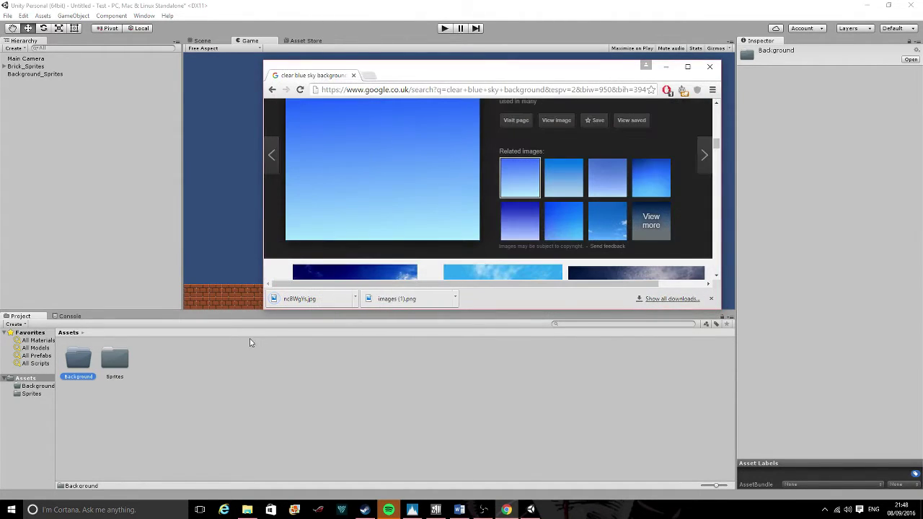
# Import the downloaded nc8WgYs.jpg into Unity's Background assets folder and minimize the browser
pyautogui.doubleClick(91, 360)
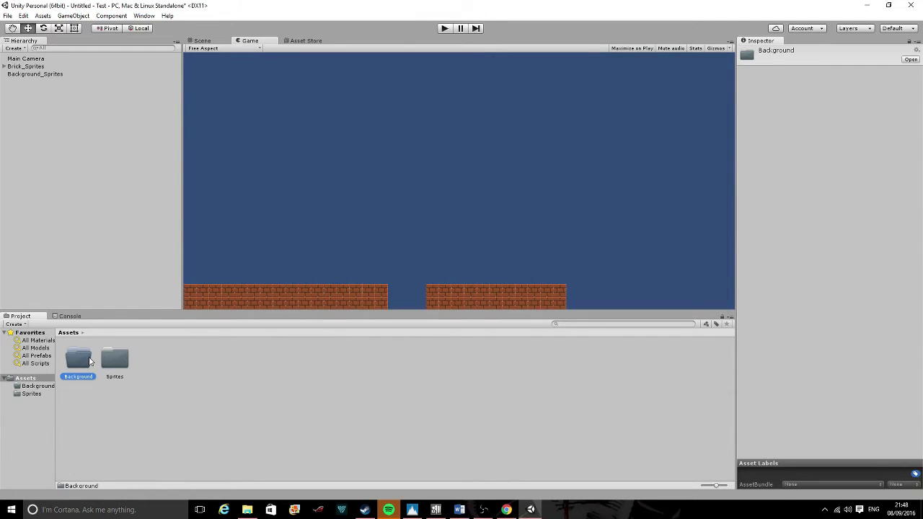
pyautogui.click(506, 510)
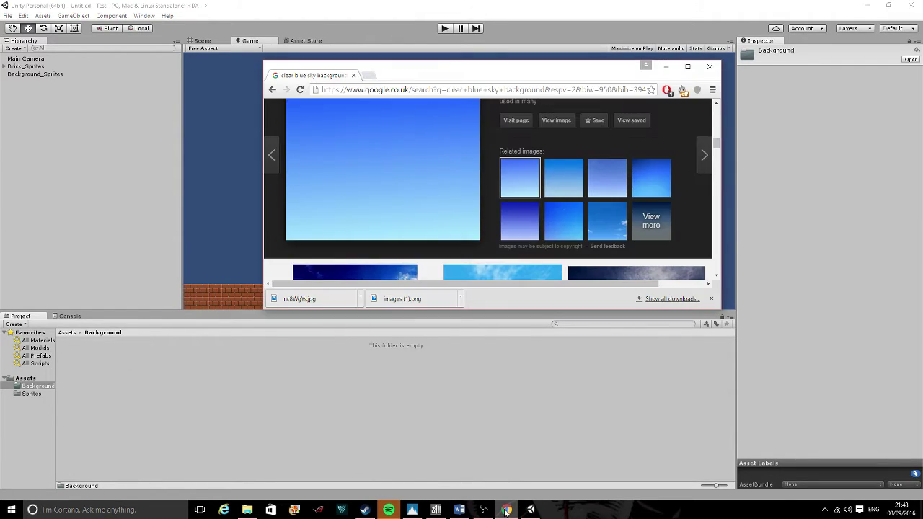
pyautogui.moveTo(310, 299); pyautogui.dragTo(165, 371)
pyautogui.click(666, 66)
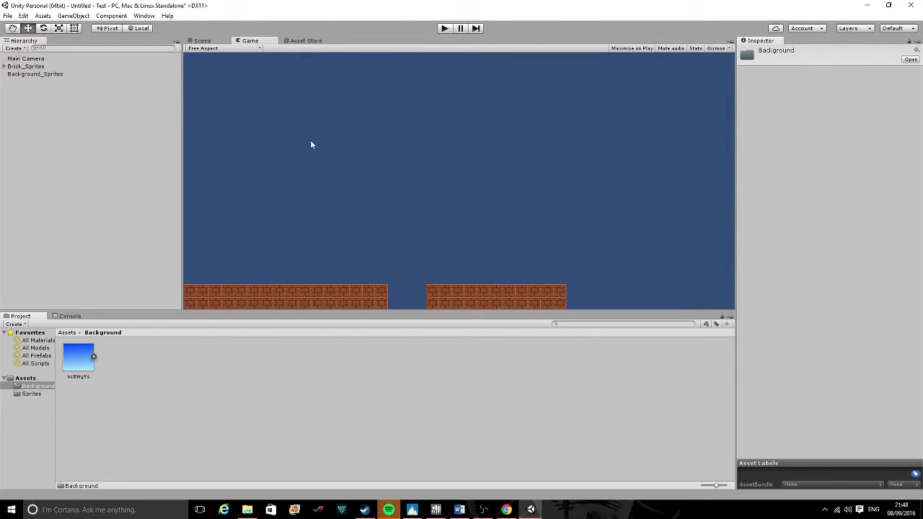
# Place the nc8WgYs sky sprite in the scene, stretch it over the camera frame to a scale of about 3.45 by 1.81, and check the Game view
pyautogui.click(202, 40)
pyautogui.scroll(-2, 278, 155)
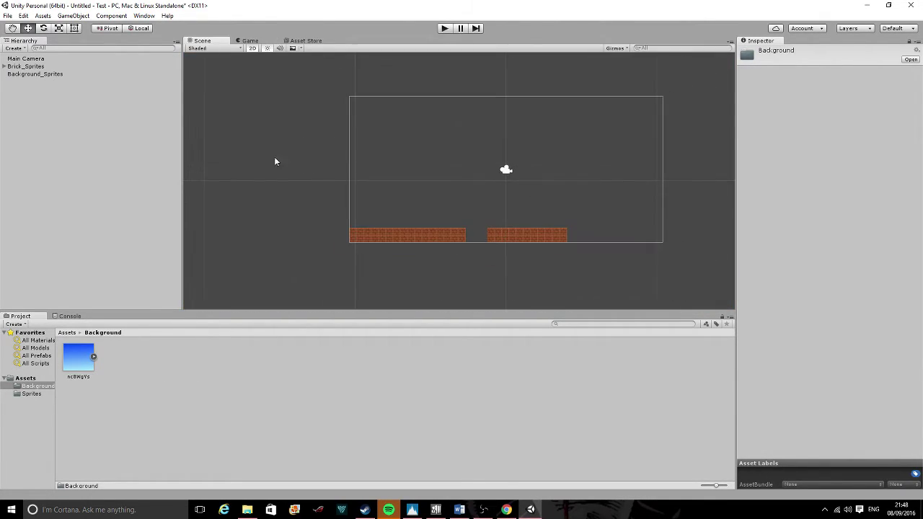
pyautogui.moveTo(84, 360); pyautogui.dragTo(402, 209)
pyautogui.click(73, 28)
pyautogui.click(72, 28)
pyautogui.moveTo(439, 163); pyautogui.dragTo(659, 95)
pyautogui.moveTo(665, 247); pyautogui.dragTo(661, 241)
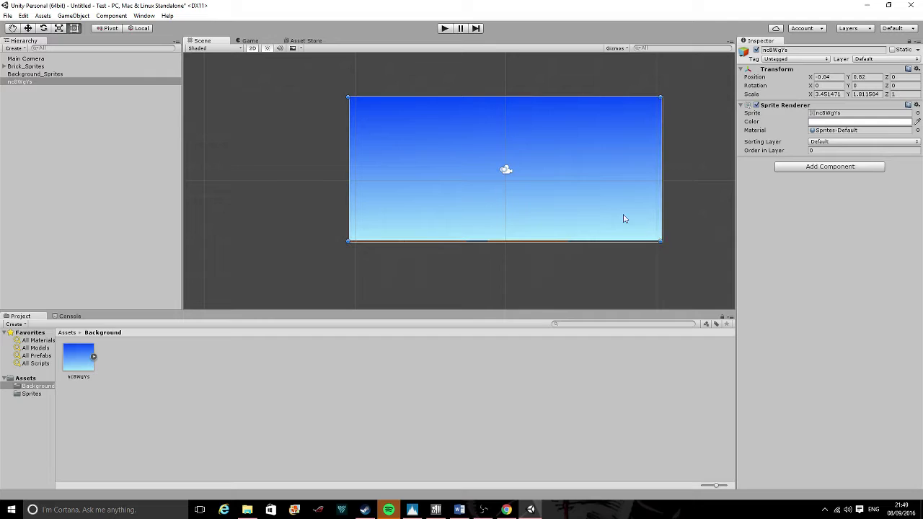
pyautogui.click(250, 40)
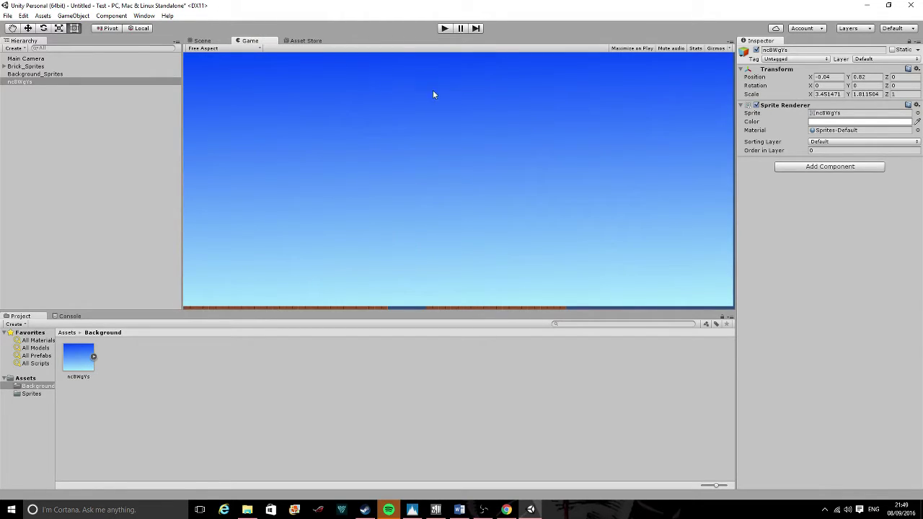
# Enlarge the sky sprite to a scale of about 3.49 by 1.87 so it covers the whole camera frame, and check the Game view
pyautogui.click(213, 39)
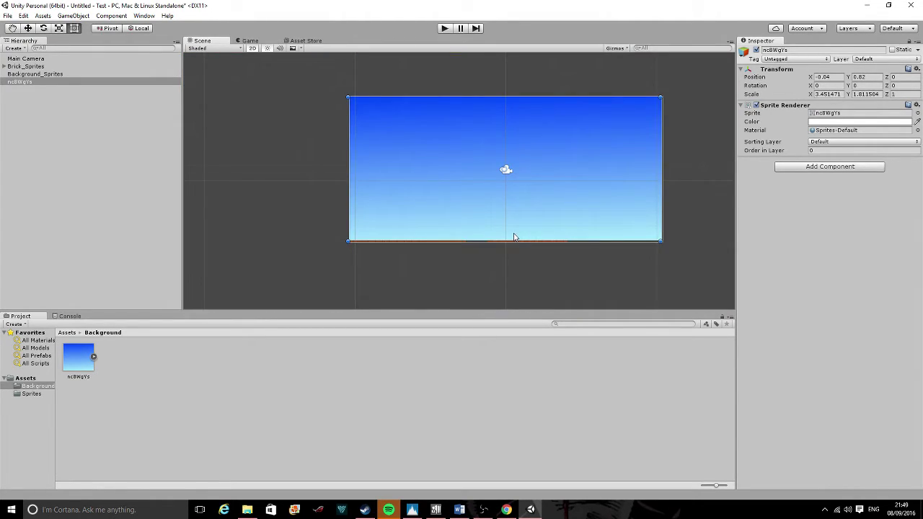
pyautogui.moveTo(665, 243); pyautogui.dragTo(664, 246)
pyautogui.moveTo(631, 208); pyautogui.dragTo(629, 206)
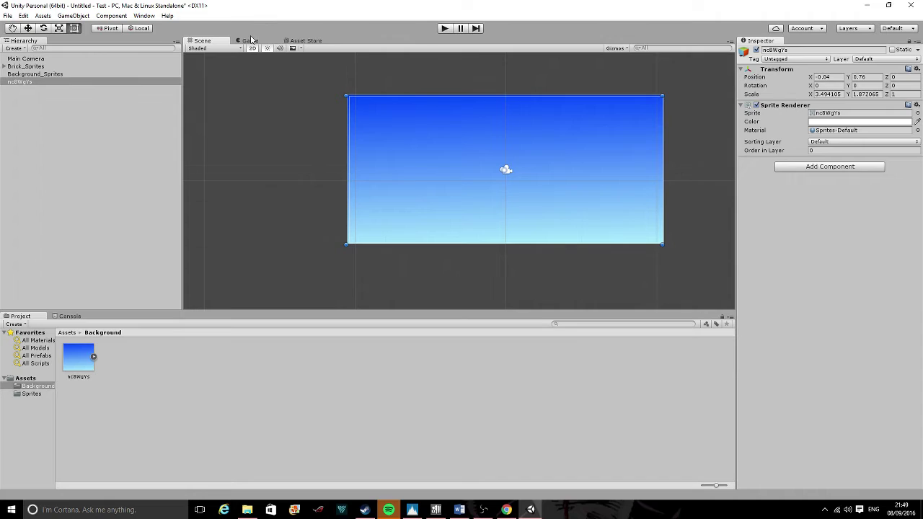
pyautogui.click(249, 40)
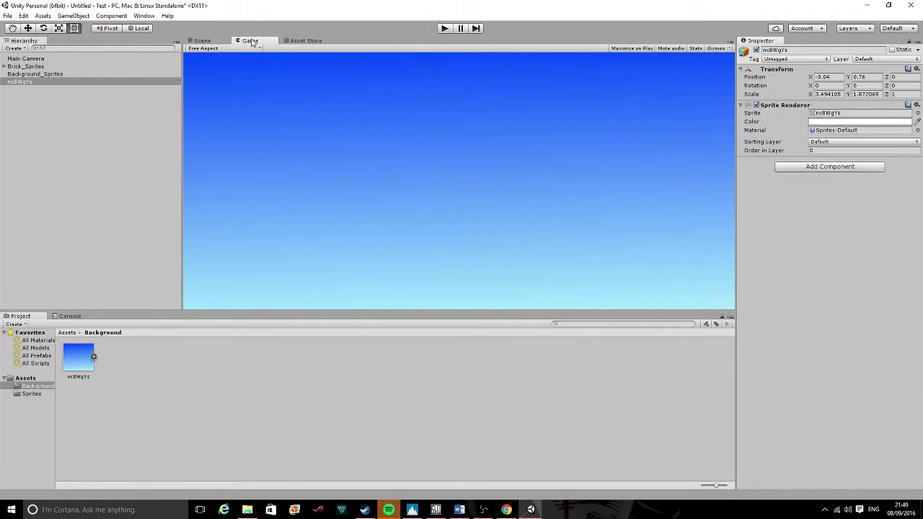
# Make the nc8WgYs sky sprite a child of Background_Sprites in the scene hierarchy
pyautogui.click(203, 40)
pyautogui.click(10, 105)
pyautogui.moveTo(18, 82); pyautogui.dragTo(50, 77)
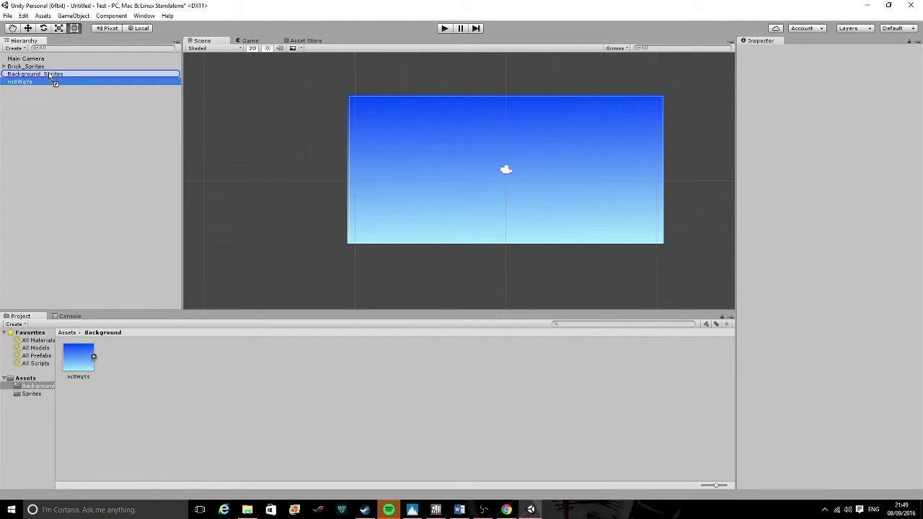
pyautogui.moveTo(50, 76); pyautogui.dragTo(30, 78)
pyautogui.click(52, 109)
# Add a new sorting layer named Background, starting from the sky sprite's Sorting Layer setting
pyautogui.click(23, 84)
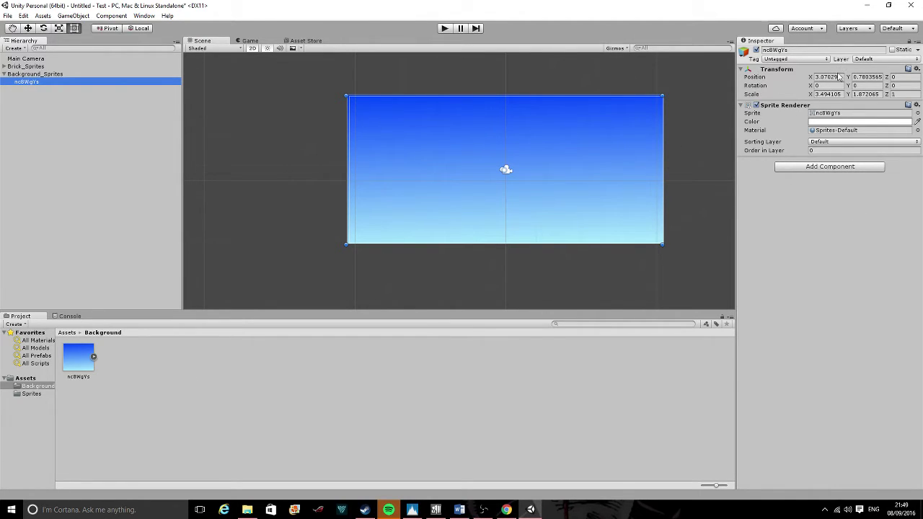
pyautogui.click(737, 41)
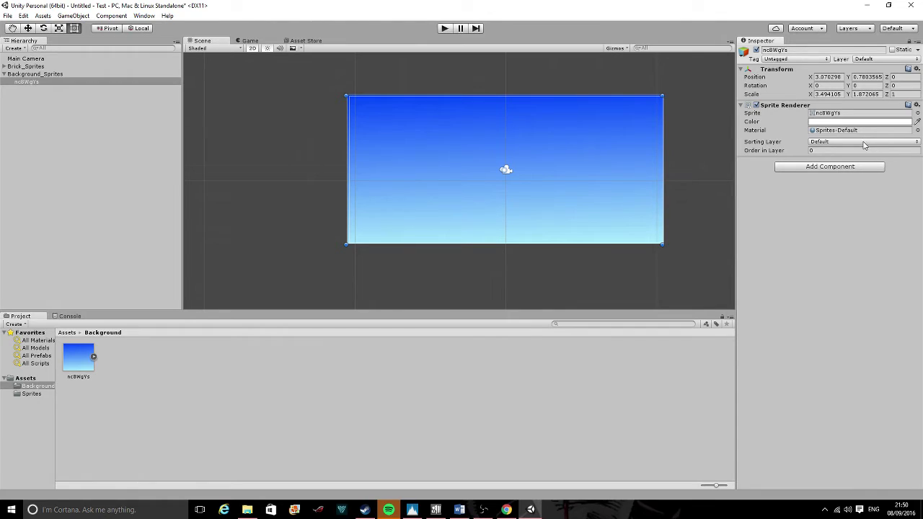
pyautogui.click(839, 143)
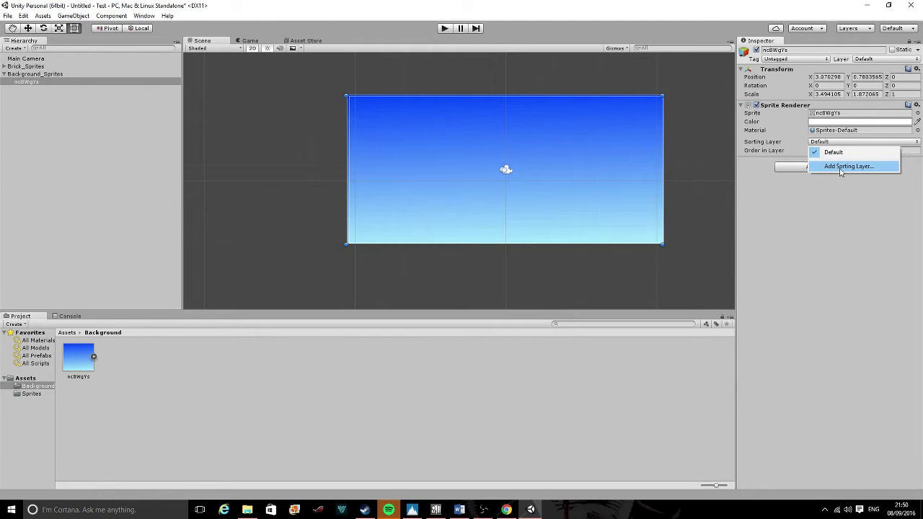
pyautogui.click(841, 168)
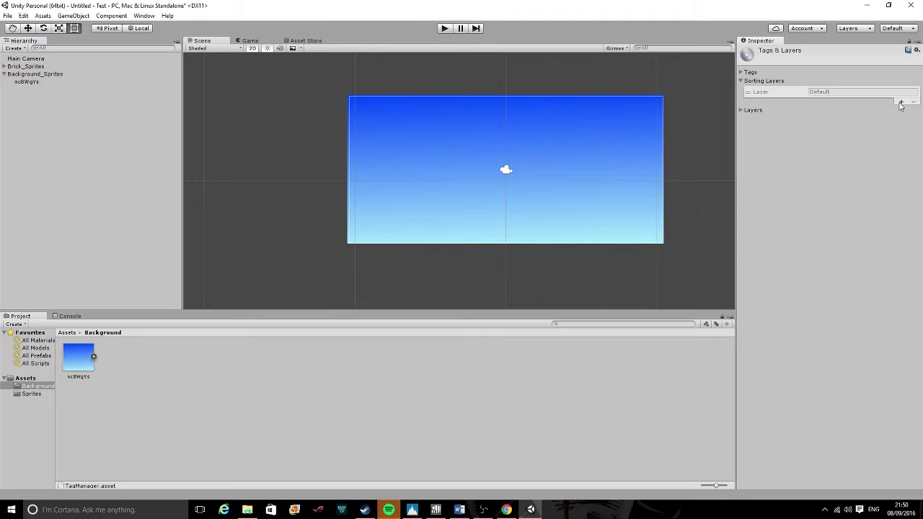
pyautogui.click(901, 102)
pyautogui.click(861, 103)
pyautogui.write('Background')
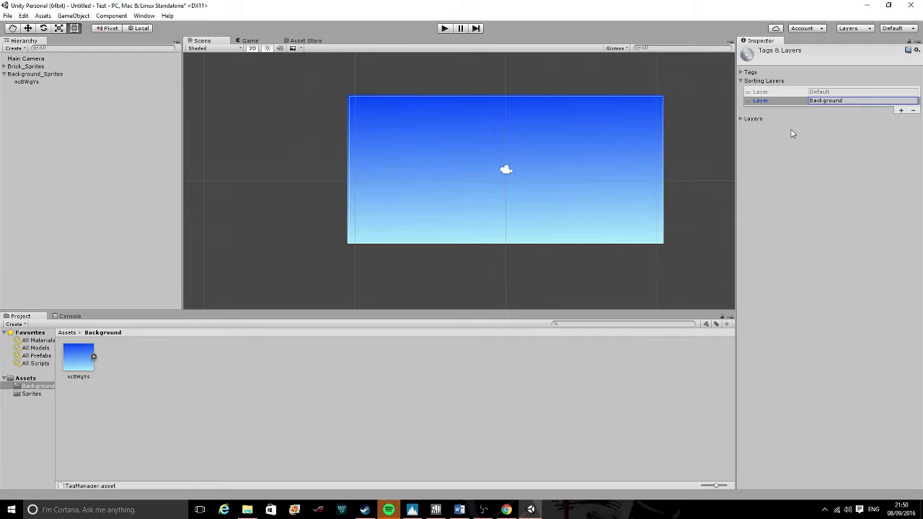
# Move the Background sorting layer above Default in the sorting layer order
pyautogui.moveTo(770, 104)
pyautogui.mouseDown()
pyautogui.moveTo(769, 95)
pyautogui.moveTo(783, 101)
pyautogui.moveTo(783, 93)
pyautogui.moveTo(788, 107)
pyautogui.mouseUp()
pyautogui.click(784, 93)
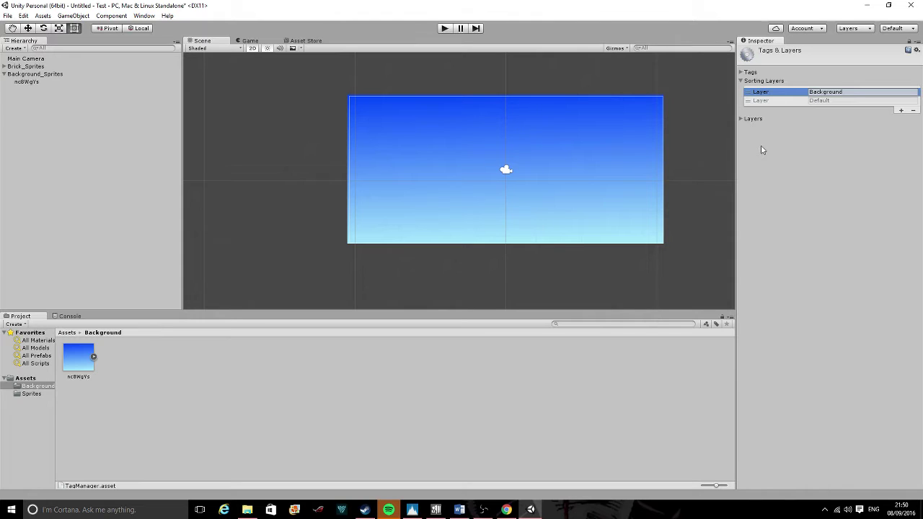
pyautogui.click(852, 226)
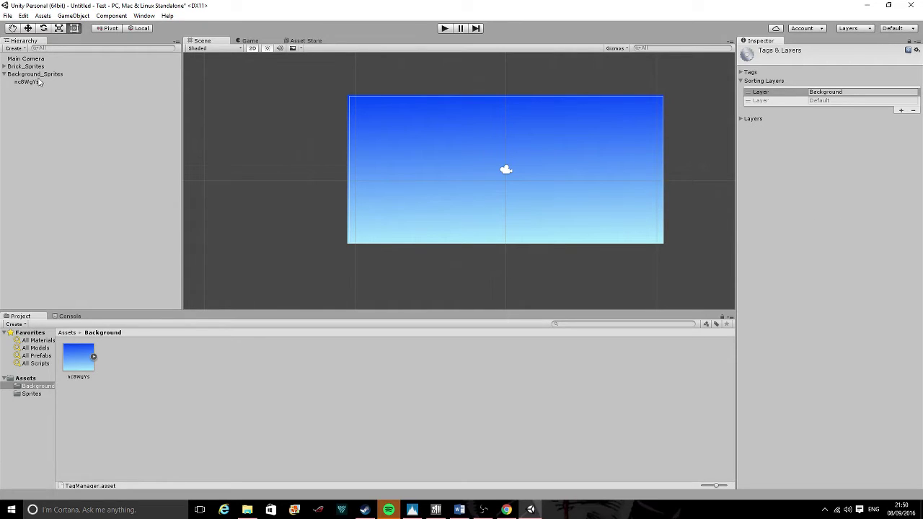
# Assign the sky sprite to the Background sorting layer and compare the result in the Game and Scene views
pyautogui.click(29, 82)
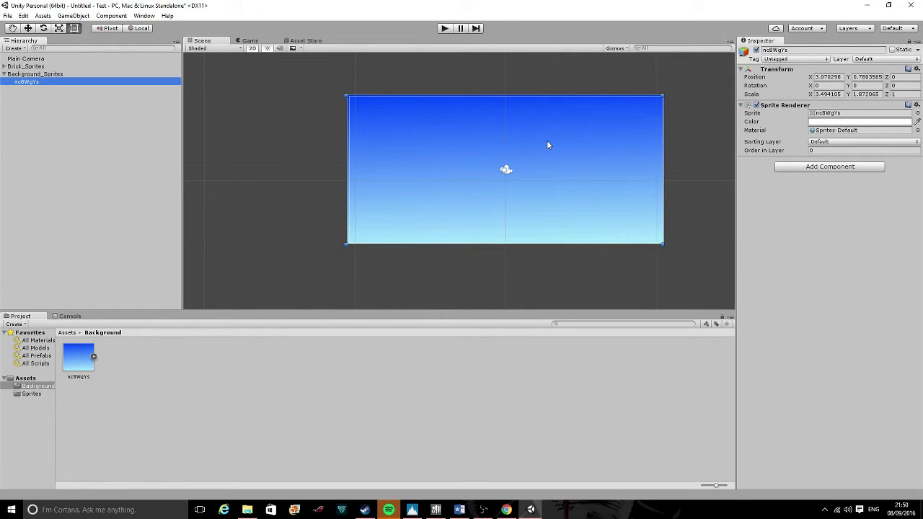
pyautogui.click(837, 143)
pyautogui.click(839, 151)
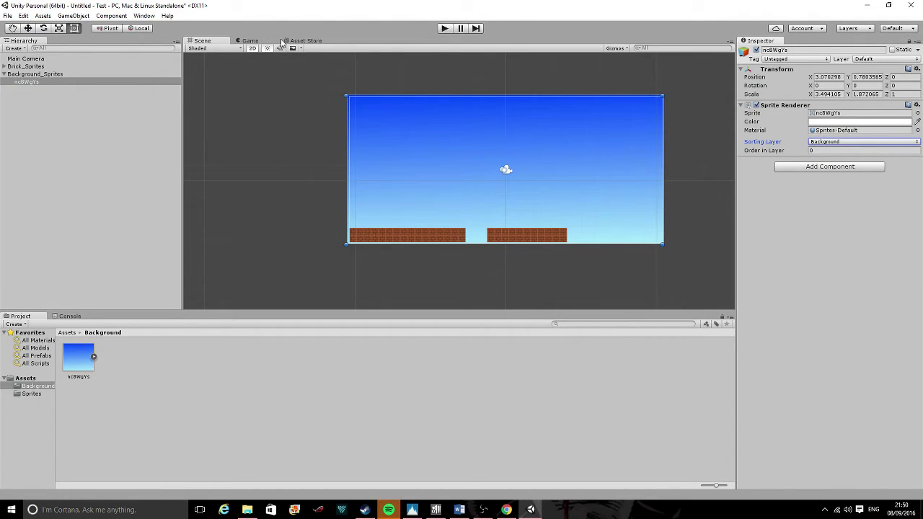
pyautogui.click(251, 41)
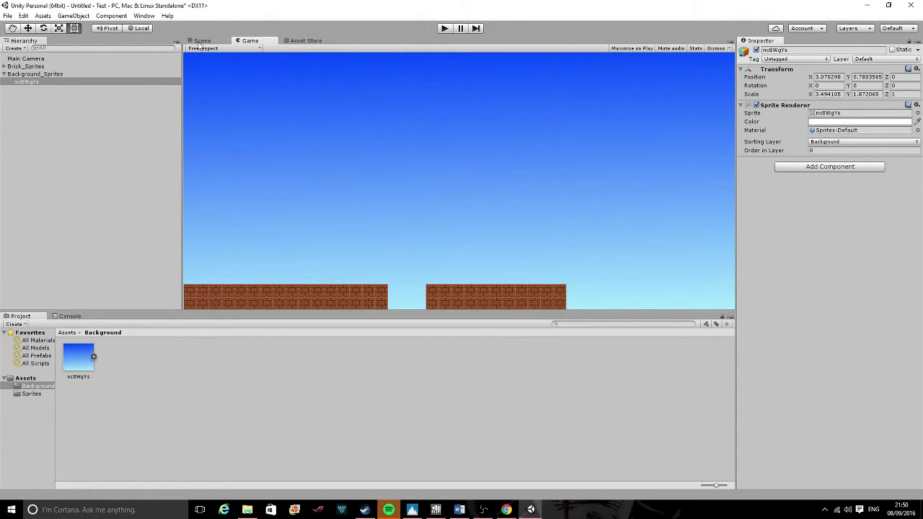
pyautogui.click(203, 41)
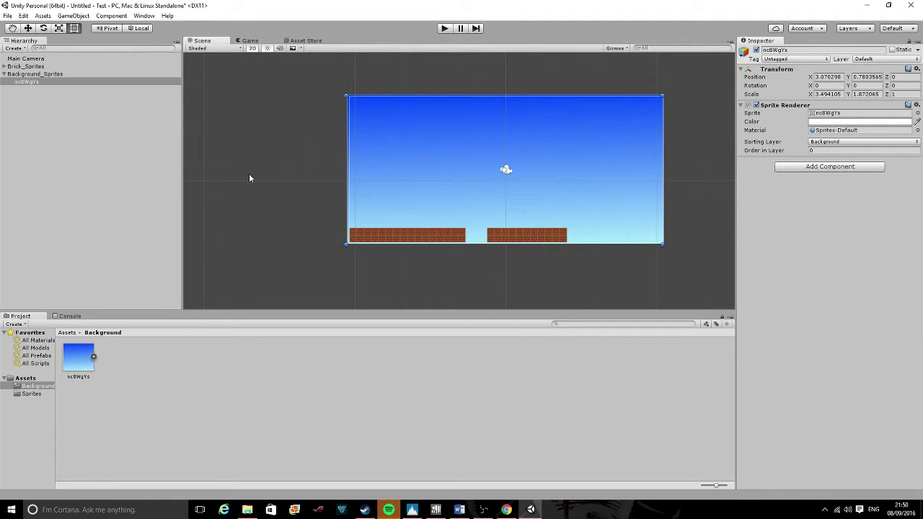
pyautogui.click(251, 41)
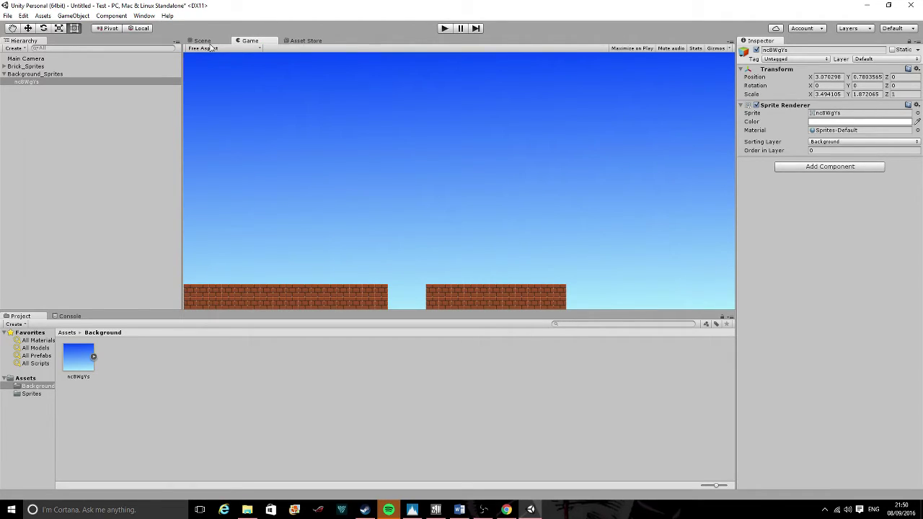
pyautogui.click(203, 42)
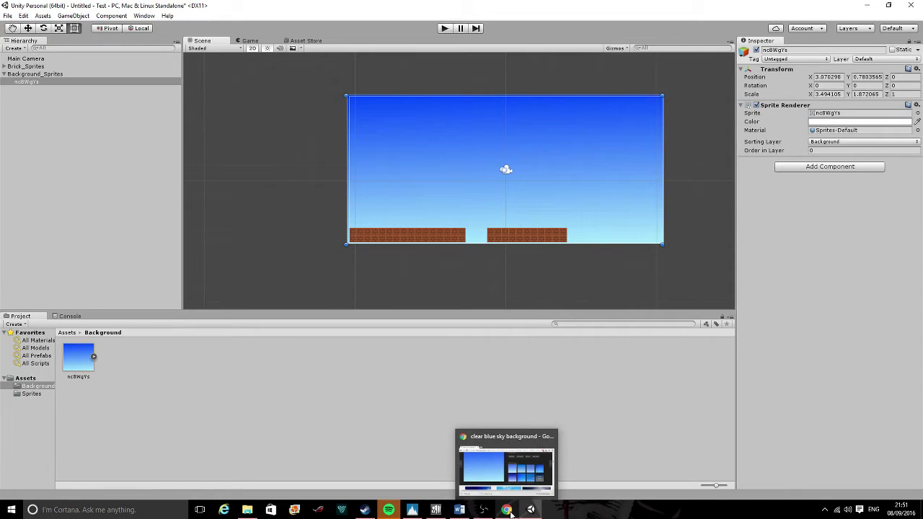
# Switch to Chrome, open google.co.uk in a new tab and search Google Images for "mario cloud"
pyautogui.click(508, 510)
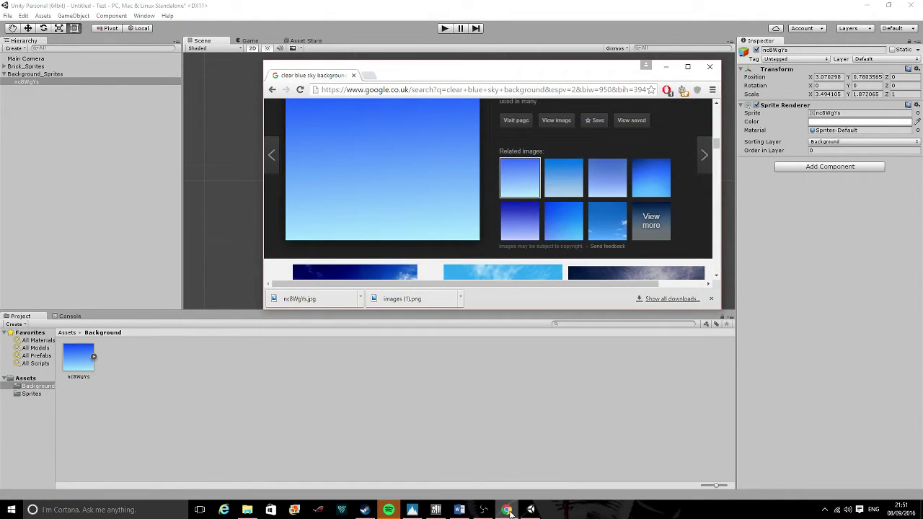
pyautogui.click(26, 380)
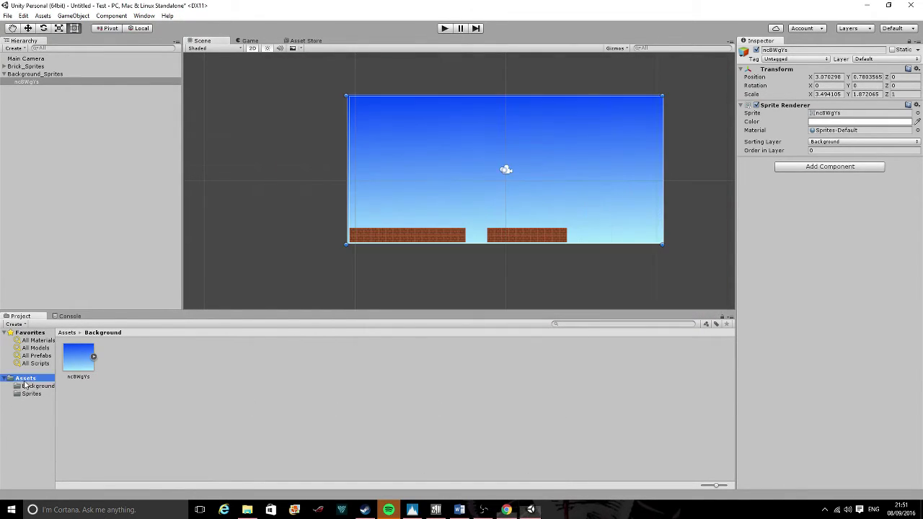
pyautogui.click(508, 511)
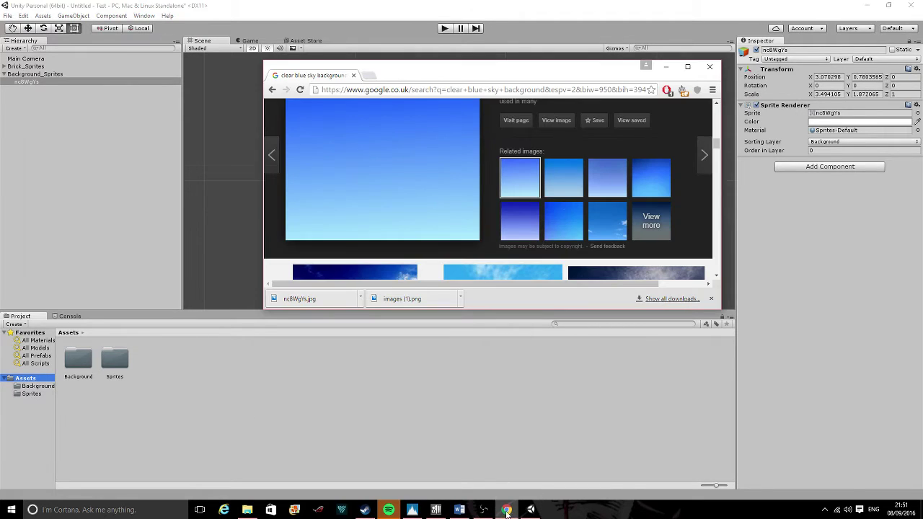
pyautogui.click(370, 75)
pyautogui.write('google.co.uk')
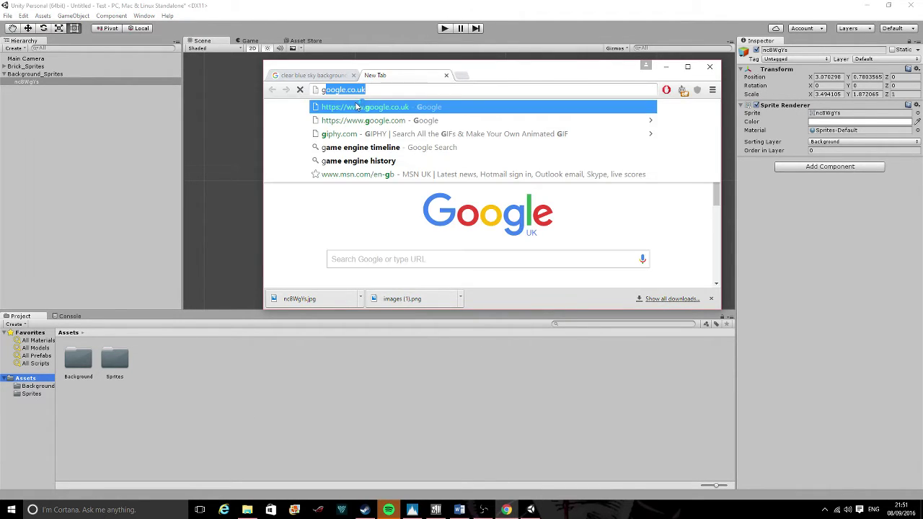
pyautogui.press('Return')
pyautogui.write('mario cloud')
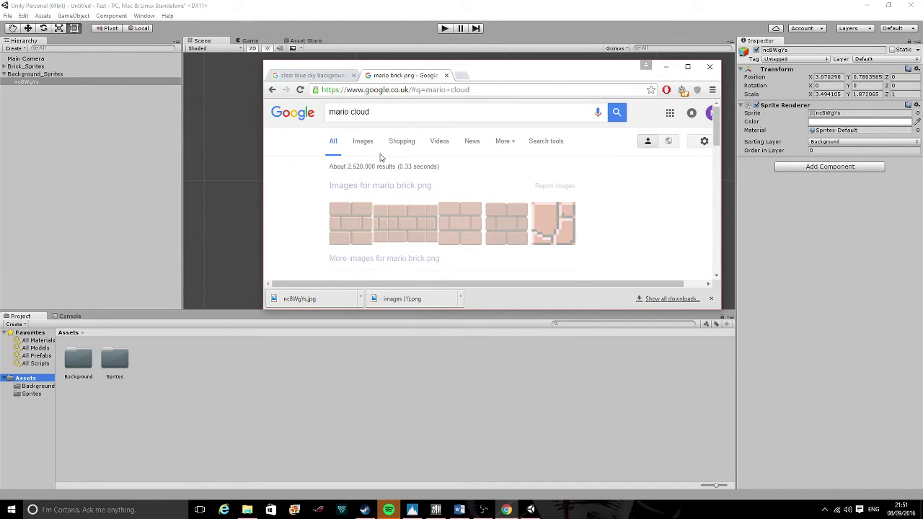
pyautogui.click(372, 143)
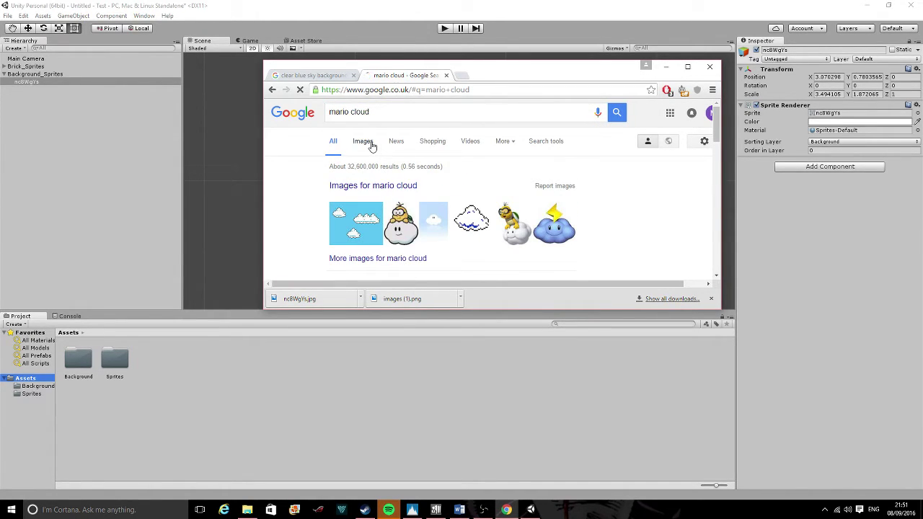
# Find the Make Pixel Art Mario cloud with a transparent background and save it to Downloads as 1336091254.png
pyautogui.scroll(-4, 573, 188)
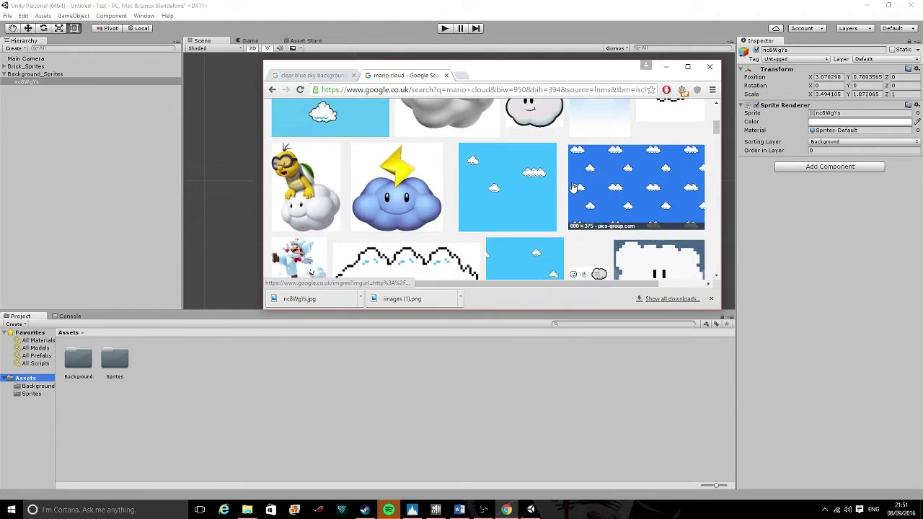
pyautogui.scroll(4, 574, 188)
pyautogui.click(644, 220)
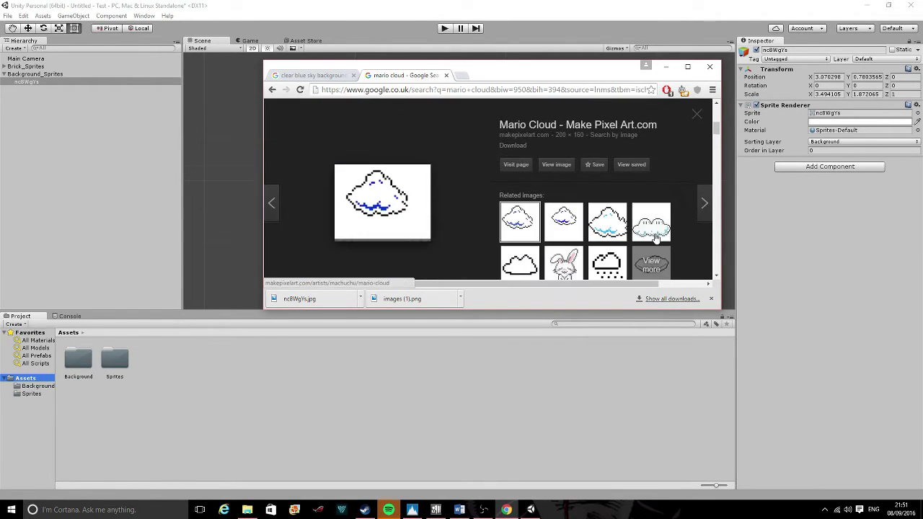
pyautogui.rightClick(399, 206)
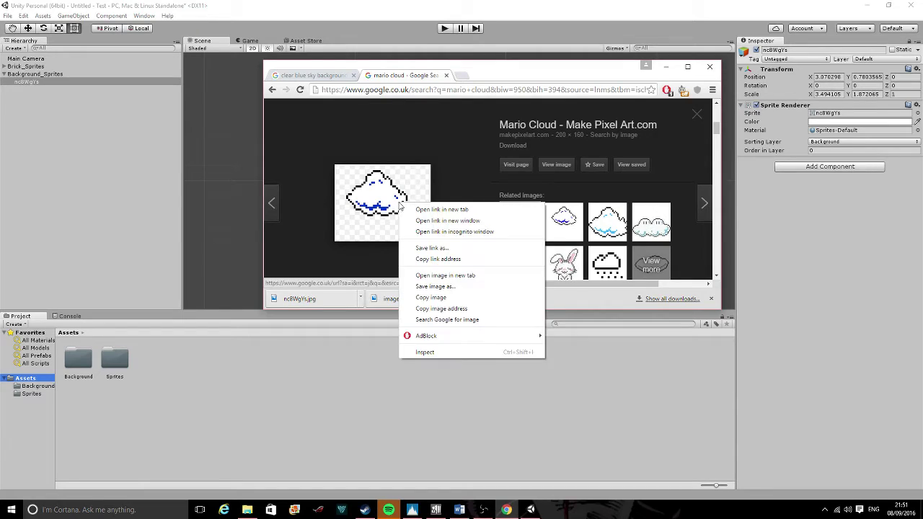
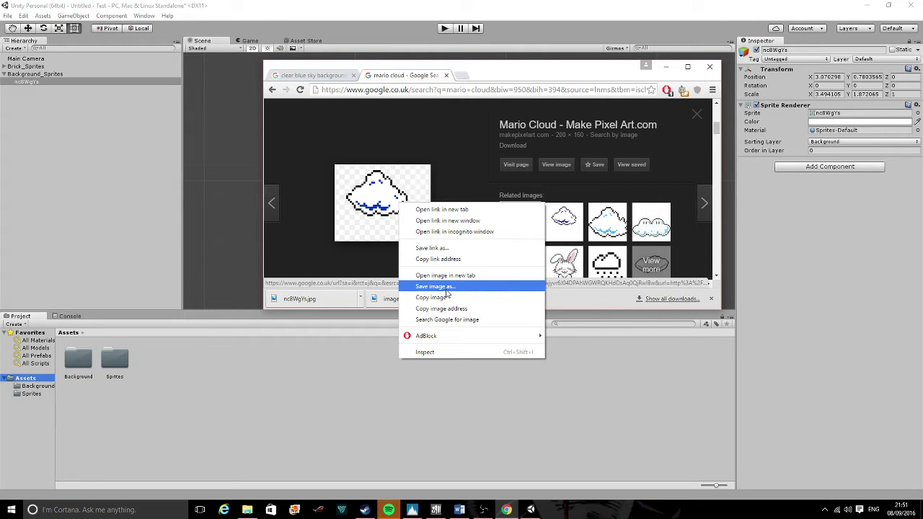
pyautogui.click(446, 288)
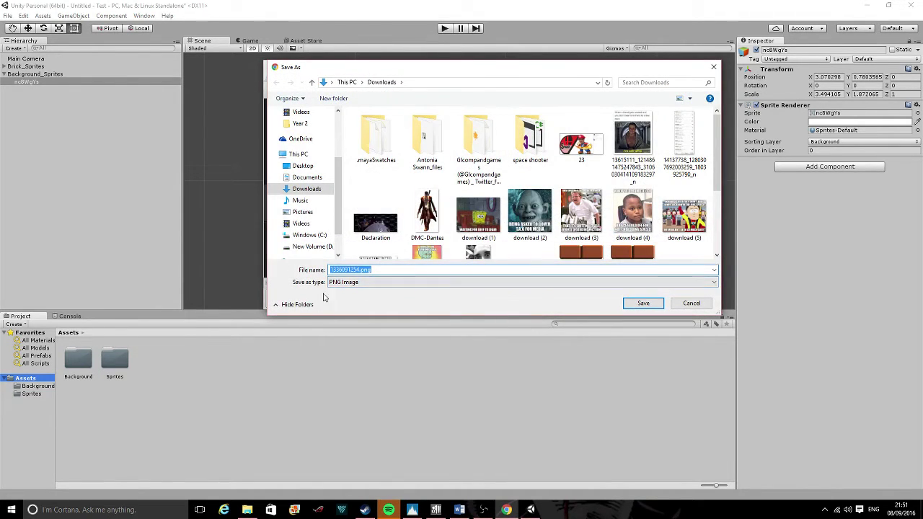
pyautogui.click(643, 303)
# Import the downloaded cloud image 1336091254.png from Chrome into the Sprites folder of the Unity project
pyautogui.doubleClick(118, 355)
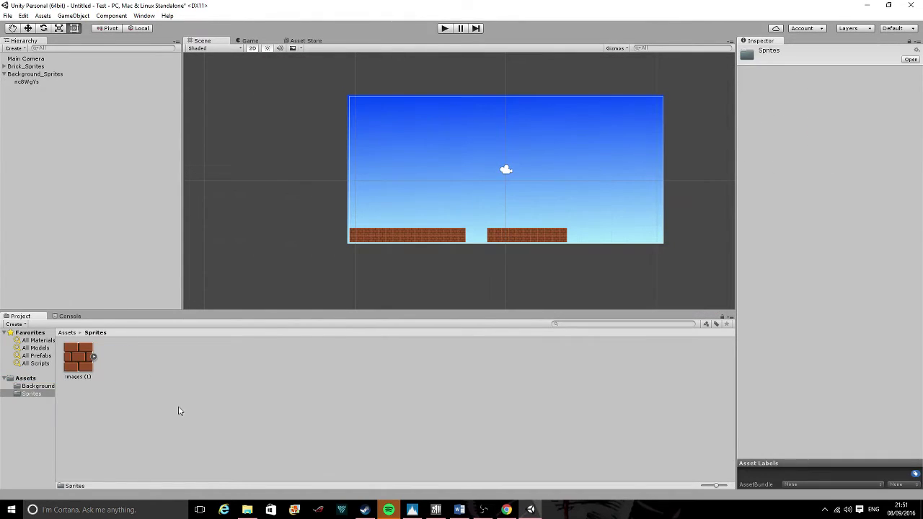
pyautogui.click(507, 510)
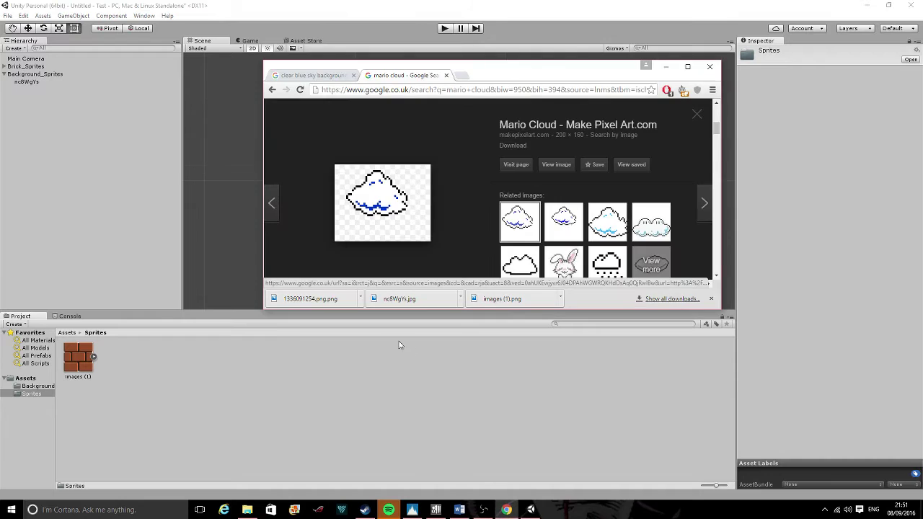
pyautogui.moveTo(323, 301); pyautogui.dragTo(229, 369)
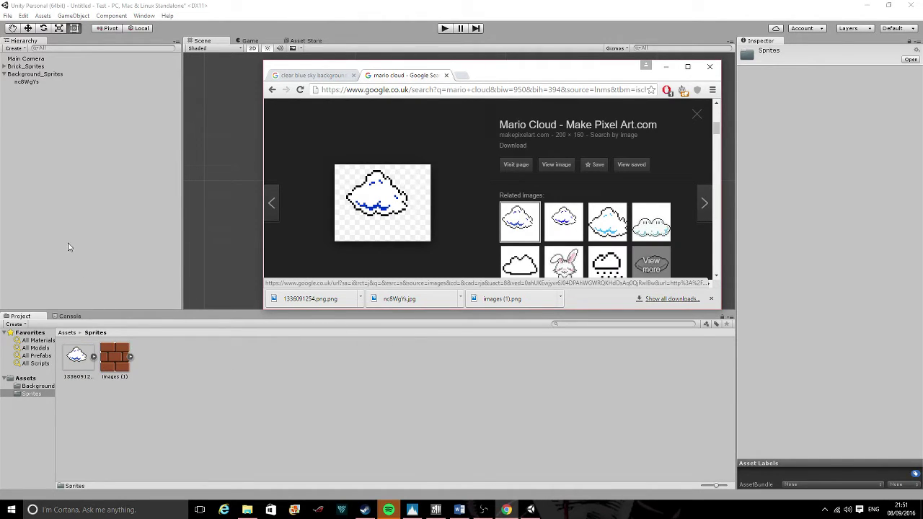
# Create an empty game object at the root of the scene hierarchy and name it Cloud-Sprites
pyautogui.click(70, 249)
pyautogui.click(4, 74)
pyautogui.rightClick(30, 126)
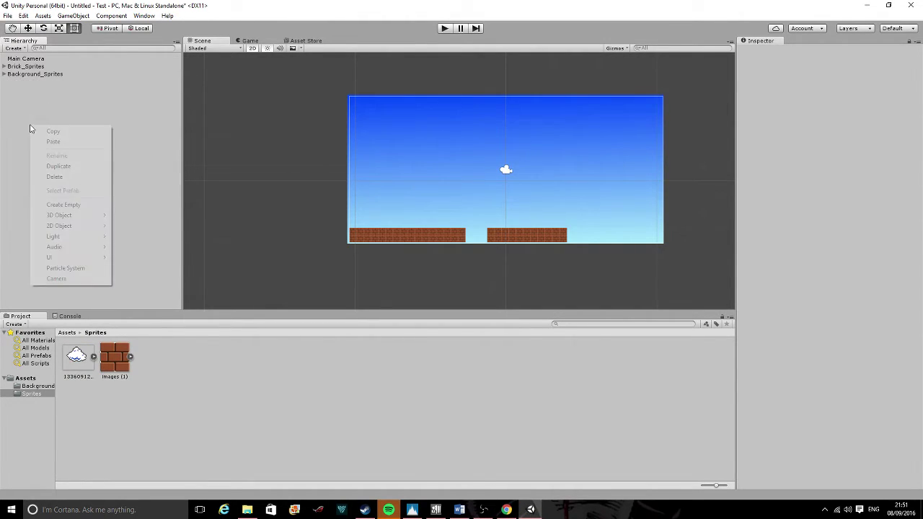
pyautogui.click(75, 16)
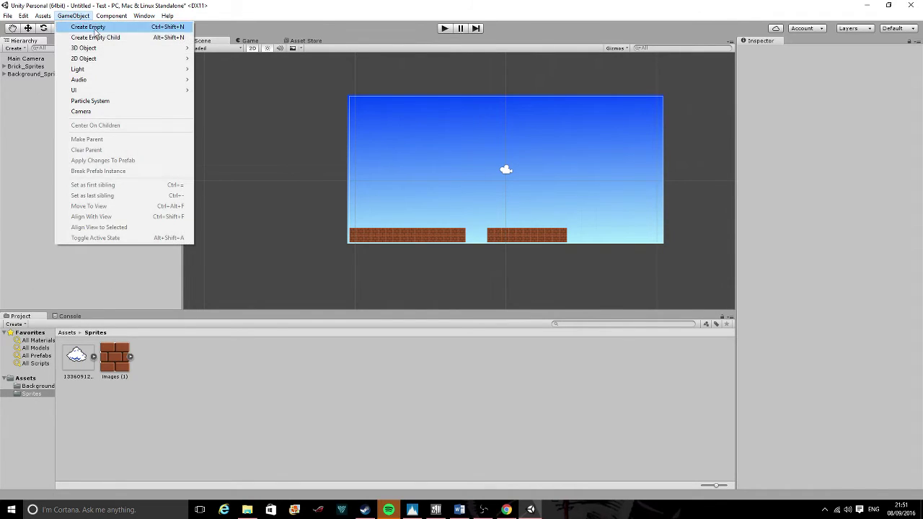
pyautogui.click(105, 28)
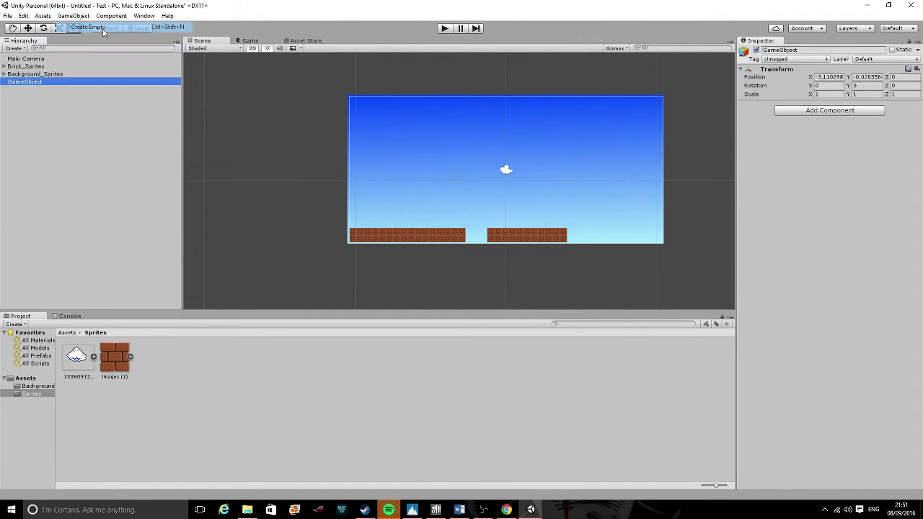
pyautogui.rightClick(76, 87)
pyautogui.click(111, 114)
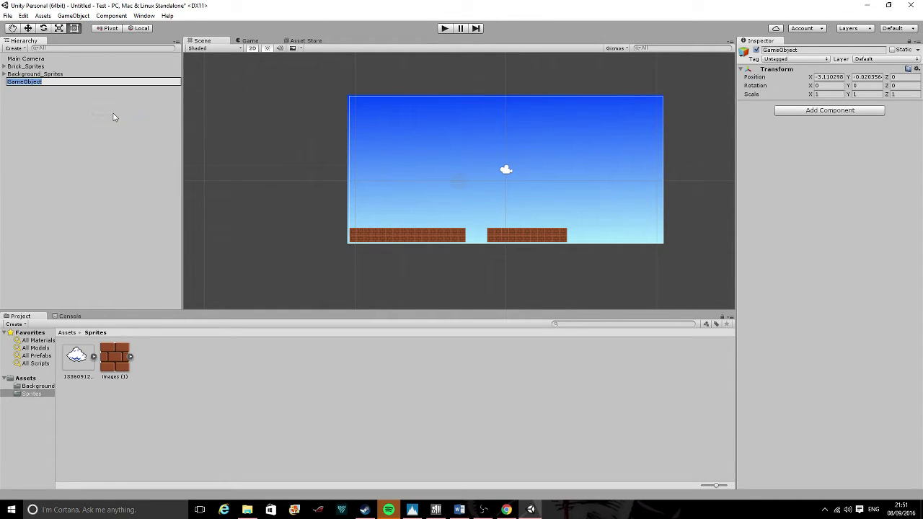
pyautogui.write('Cloud-Sprites')
pyautogui.press('Return')
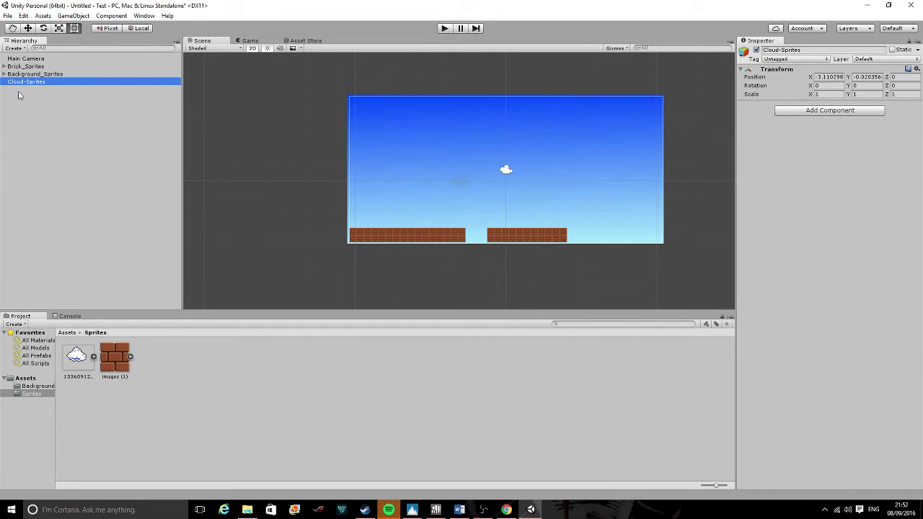
# Place the cloud sprite in the upper-left part of the sky and make it a child of Cloud-Sprites
pyautogui.moveTo(76, 360); pyautogui.dragTo(381, 142)
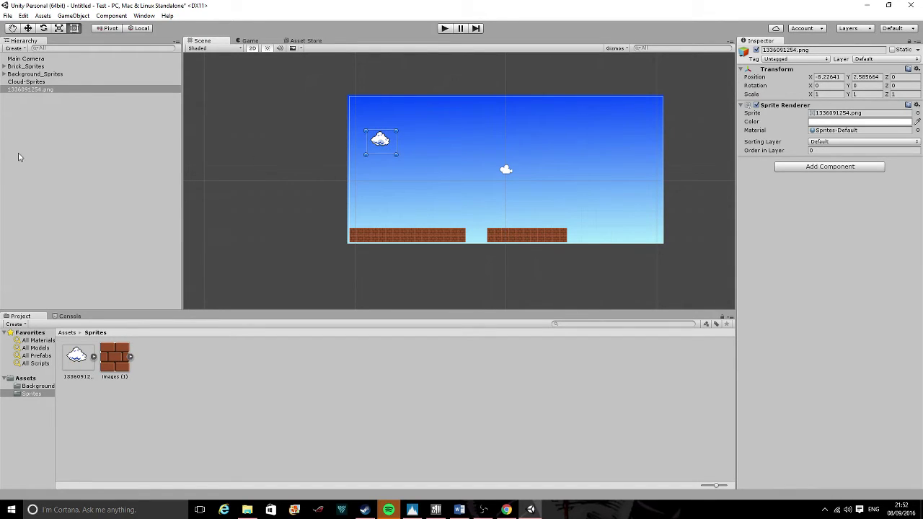
pyautogui.click(60, 130)
pyautogui.moveTo(26, 90)
pyautogui.mouseDown()
pyautogui.moveTo(43, 85)
pyautogui.moveTo(48, 97)
pyautogui.moveTo(41, 85)
pyautogui.mouseUp()
pyautogui.click(46, 110)
pyautogui.click(4, 83)
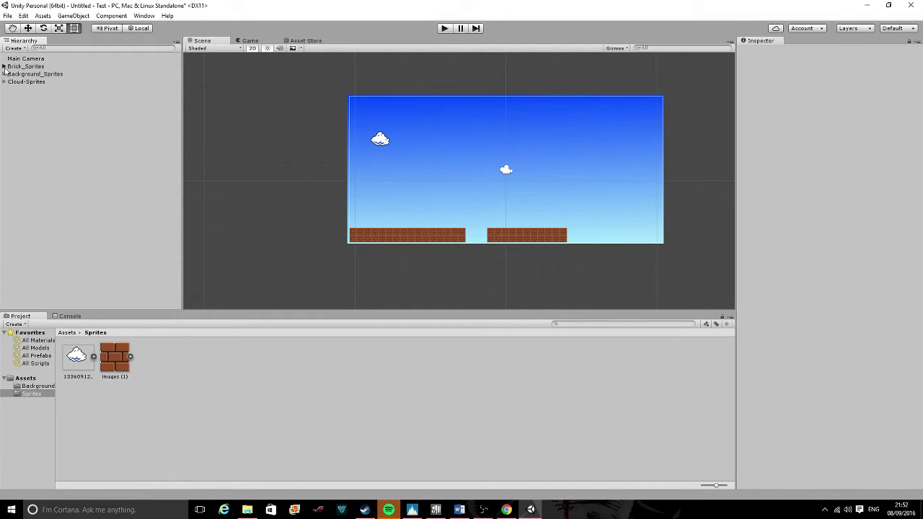
# Examine the sprites grouped under Brick_Sprites and Cloud-Sprites, and look through the Background and Sprites asset folders
pyautogui.click(4, 67)
pyautogui.scroll(-7, 64, 127)
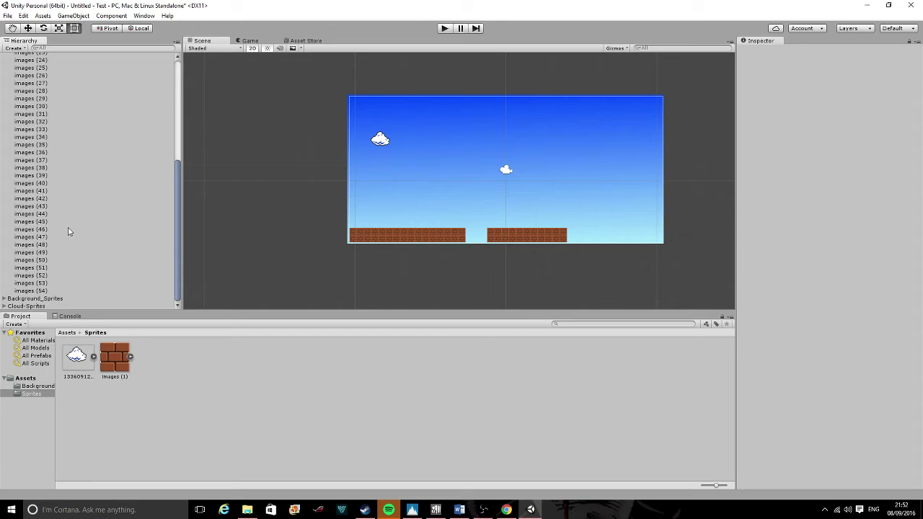
pyautogui.scroll(7, 38, 292)
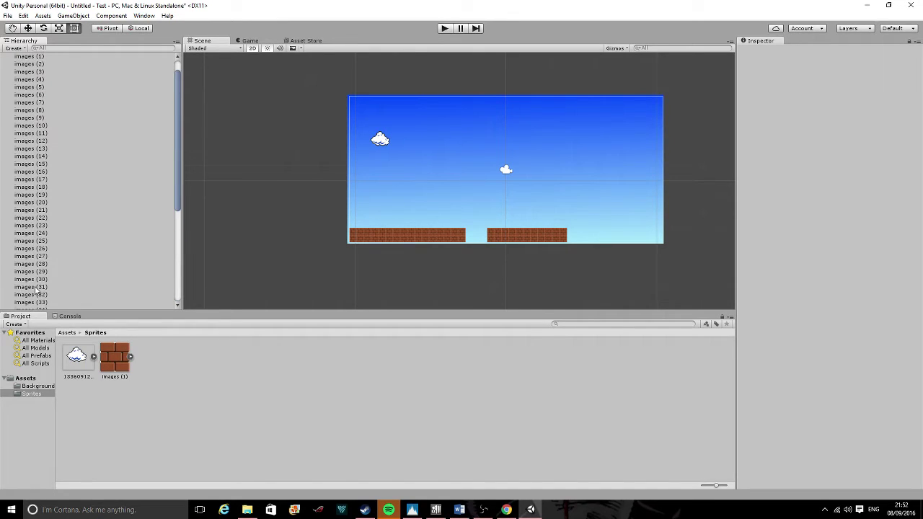
pyautogui.scroll(3, 40, 290)
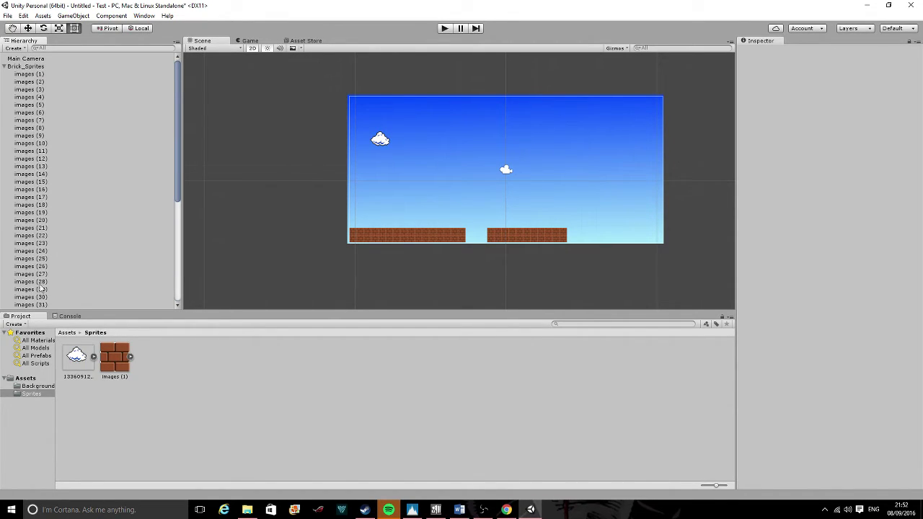
pyautogui.click(4, 66)
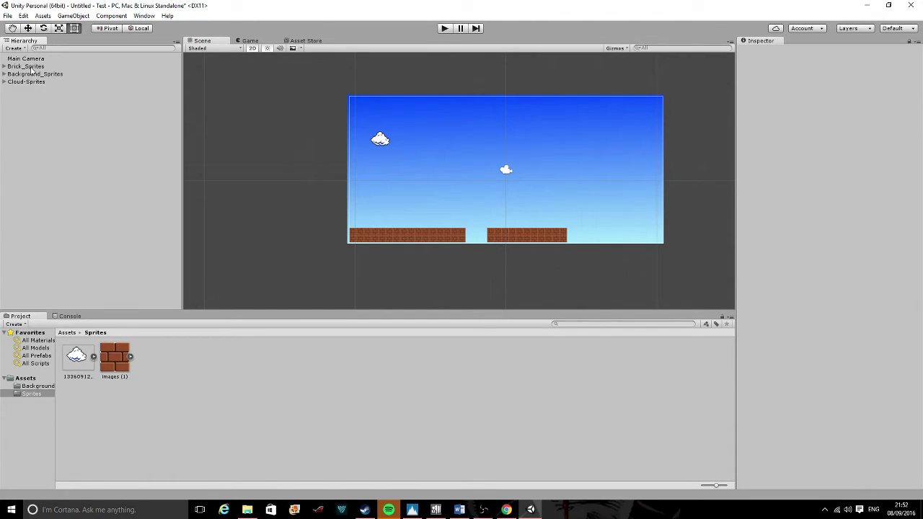
pyautogui.click(4, 66)
pyautogui.click(5, 67)
pyautogui.click(4, 81)
pyautogui.click(5, 82)
pyautogui.click(4, 81)
pyautogui.click(4, 82)
pyautogui.click(29, 386)
pyautogui.click(25, 379)
pyautogui.click(28, 386)
pyautogui.click(29, 393)
pyautogui.click(25, 379)
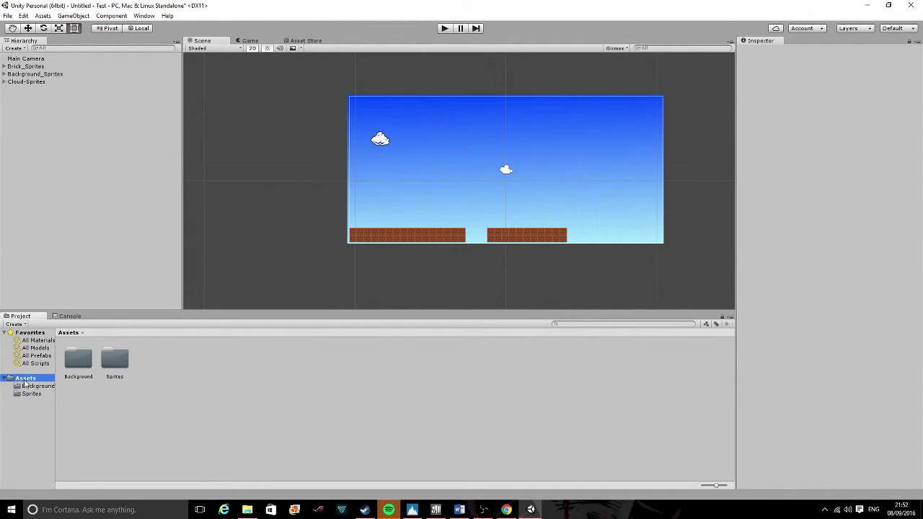
pyautogui.click(591, 325)
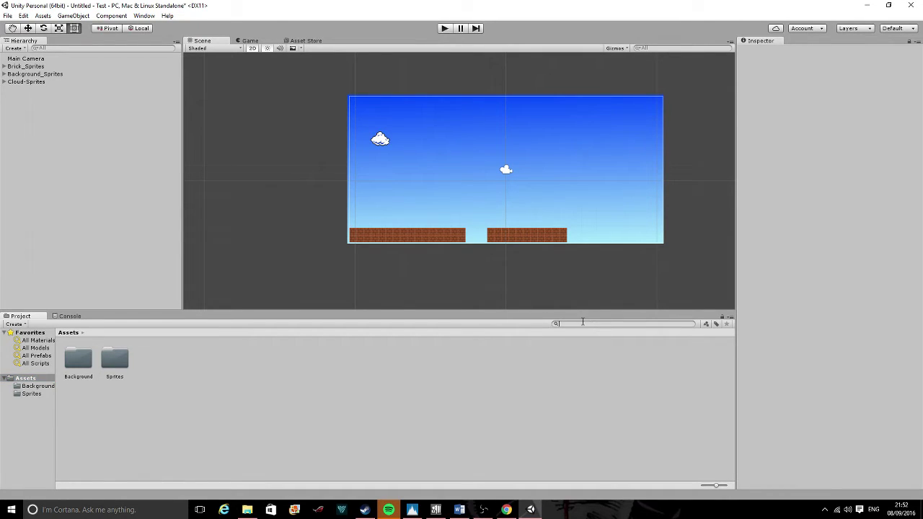
# Duplicate the cloud four times, spread the copies across the sky at different heights and check them in the Game view
pyautogui.click(387, 146)
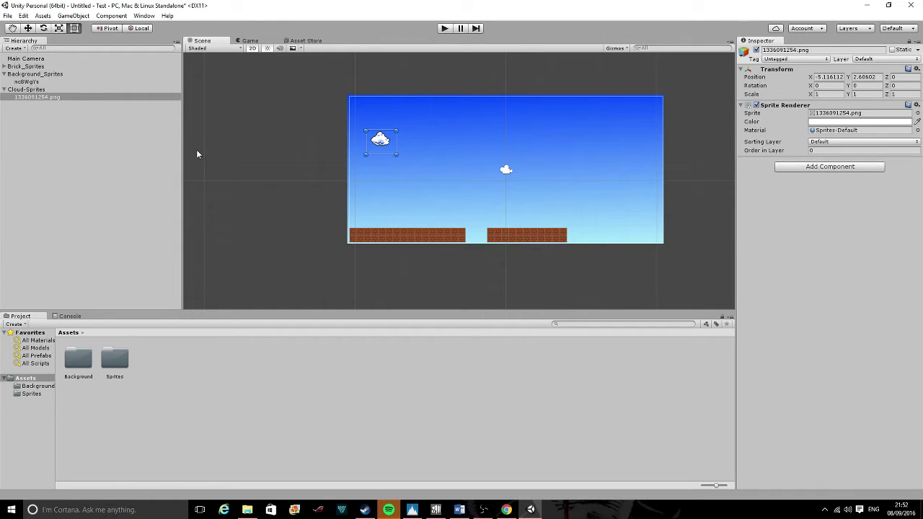
pyautogui.hotkey('ctrl', 'd')
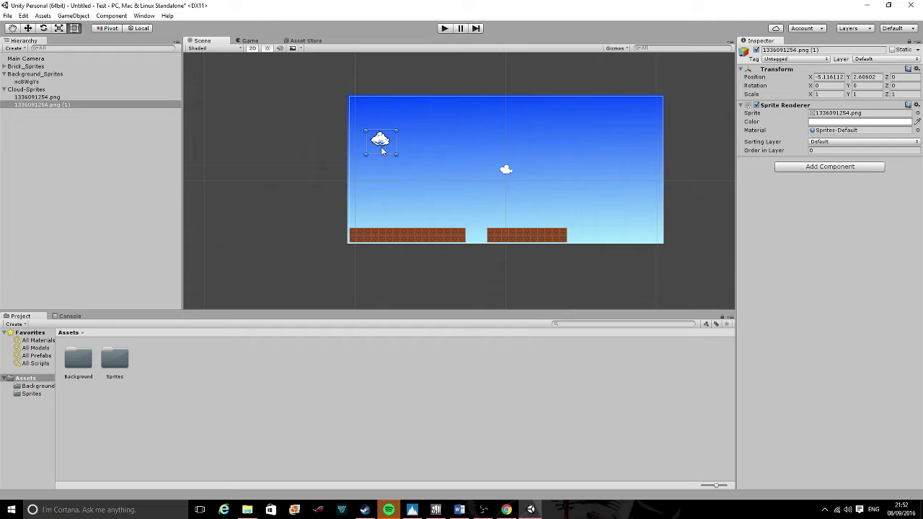
pyautogui.moveTo(382, 144); pyautogui.dragTo(436, 167)
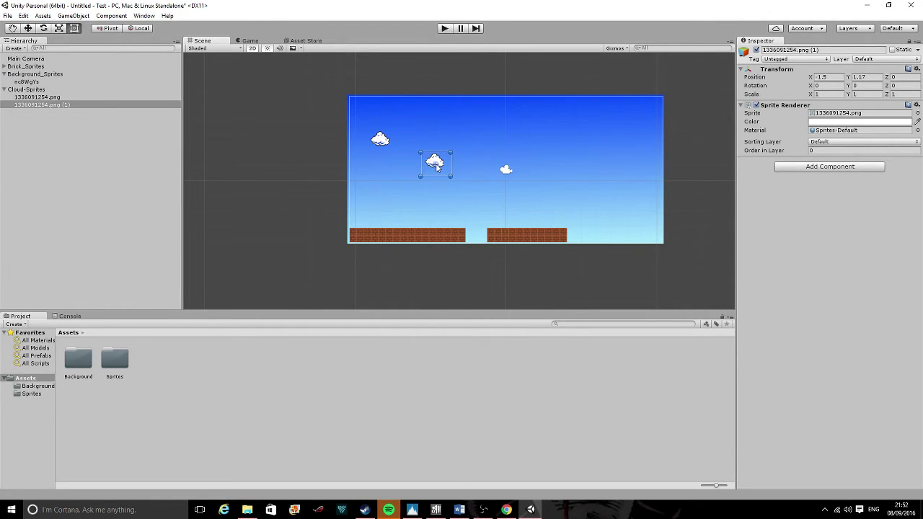
pyautogui.hotkey('ctrl', 'd')
pyautogui.moveTo(435, 166); pyautogui.dragTo(565, 147)
pyautogui.hotkey('ctrl', 'd')
pyautogui.hotkey('ctrl', 'd')
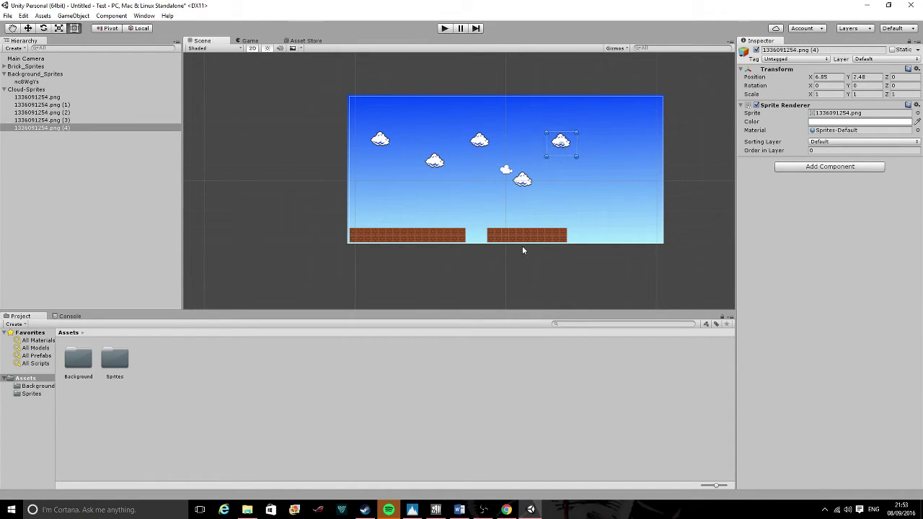
pyautogui.click(250, 41)
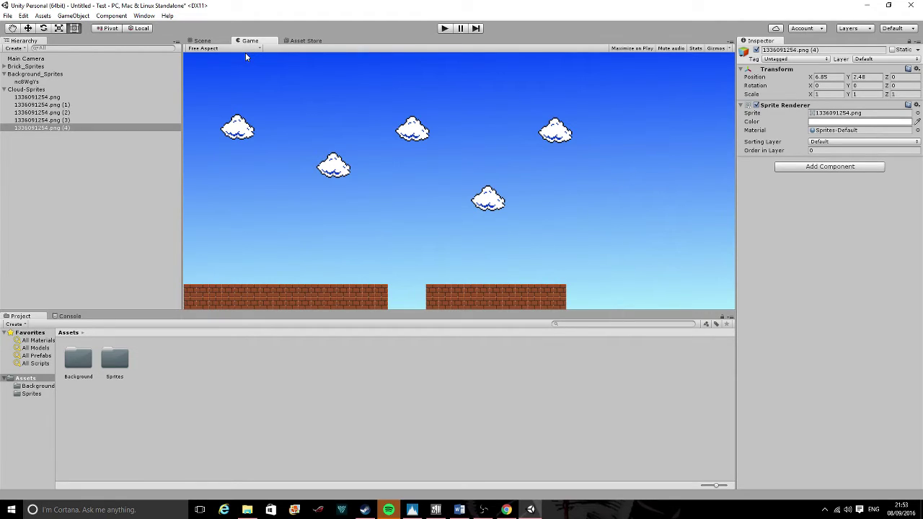
pyautogui.click(203, 42)
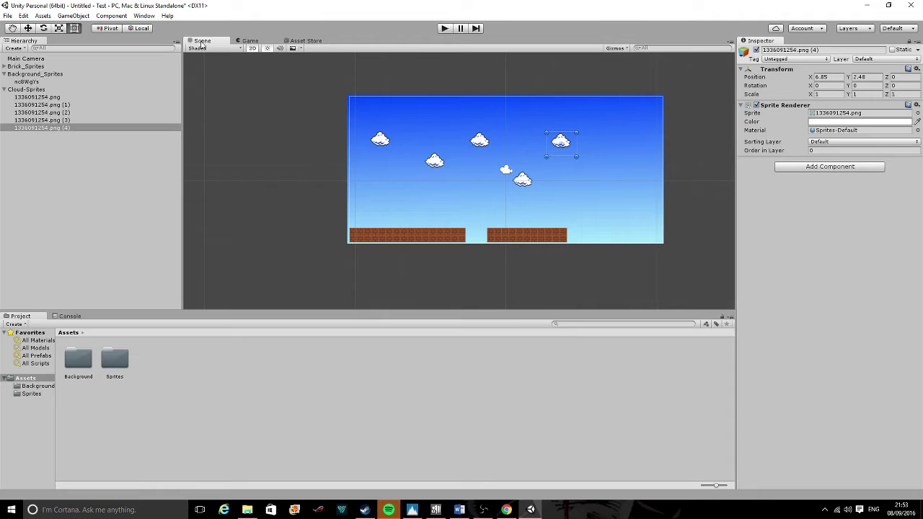
pyautogui.click(4, 89)
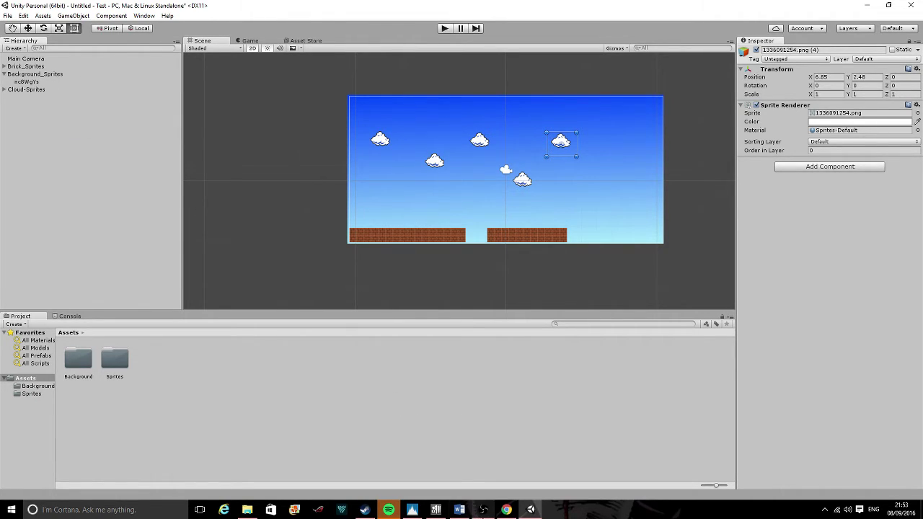
# Switch to Chrome and search Google Images for first mario level
pyautogui.click(506, 510)
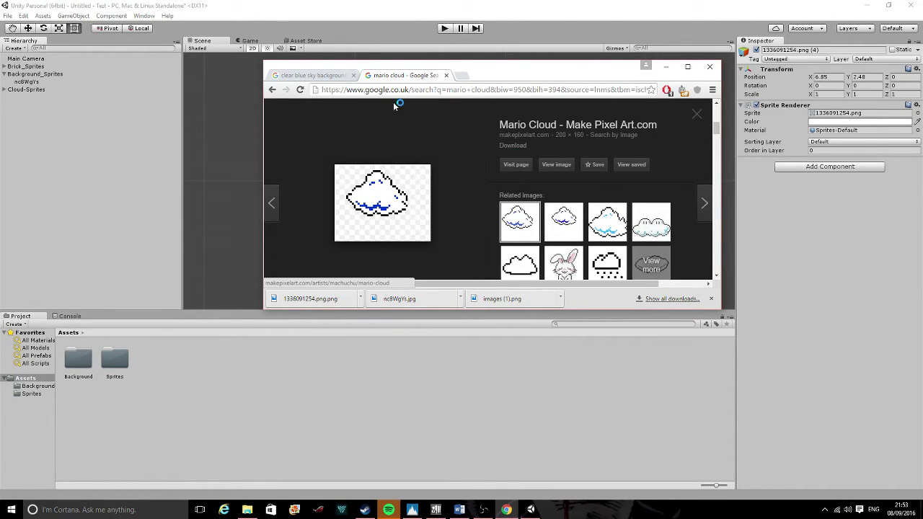
pyautogui.scroll(5, 430, 132)
pyautogui.moveTo(380, 116); pyautogui.dragTo(19, 134)
pyautogui.write('first ma')
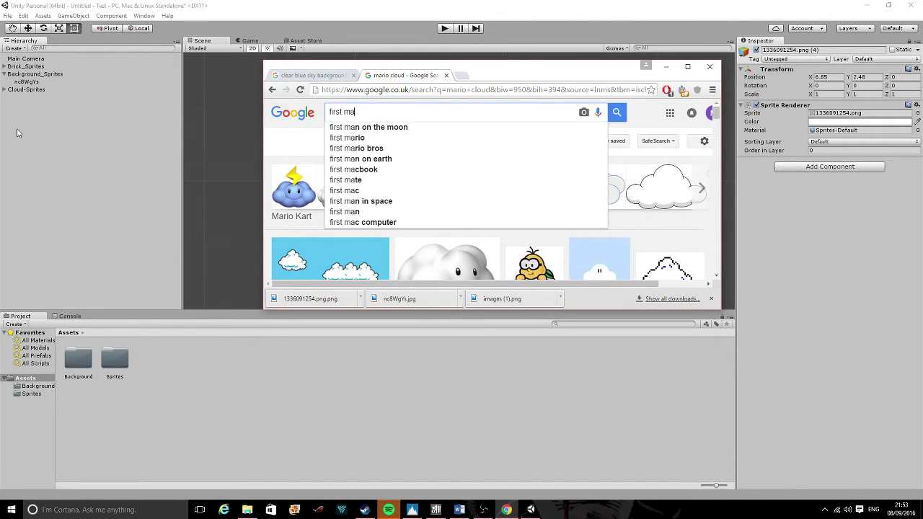
pyautogui.write('rio level')
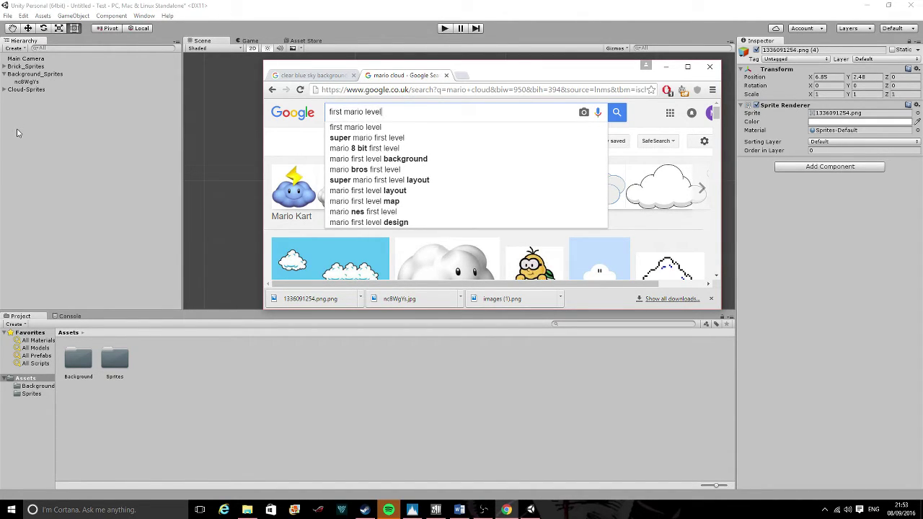
pyautogui.press('Return')
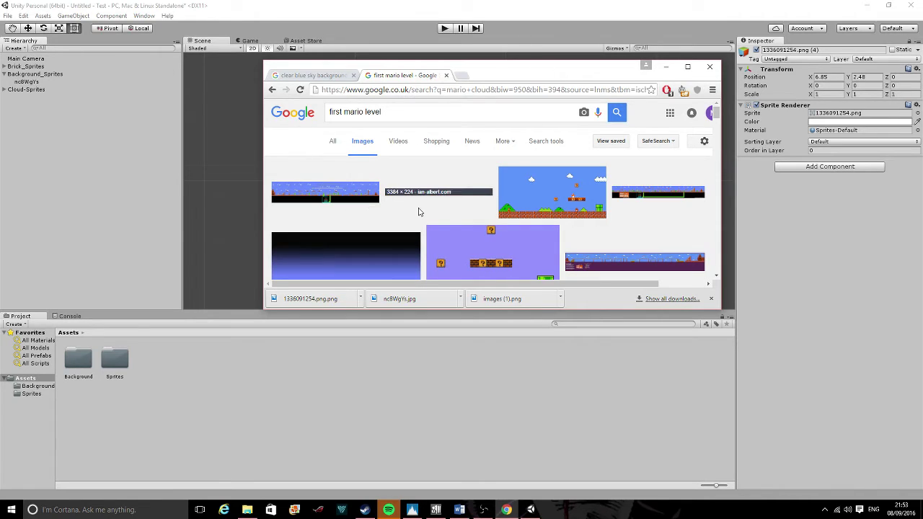
# Examine the full-length level maps from mariomayhem.com and ian-albert.com in the image results as layout references
pyautogui.click(439, 193)
pyautogui.keyDown('ctrl'); pyautogui.scroll(8, 466, 209); pyautogui.keyUp('ctrl')
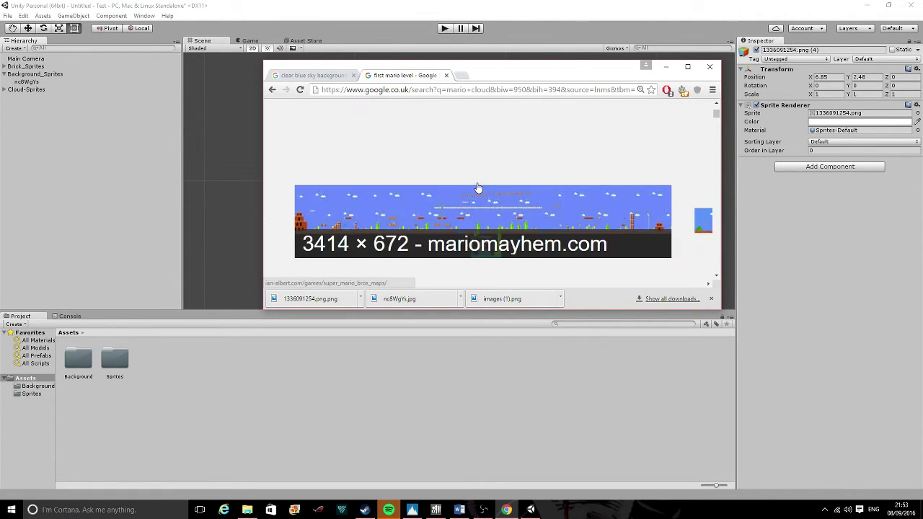
pyautogui.keyDown('ctrl'); pyautogui.scroll(1, 491, 208); pyautogui.keyUp('ctrl')
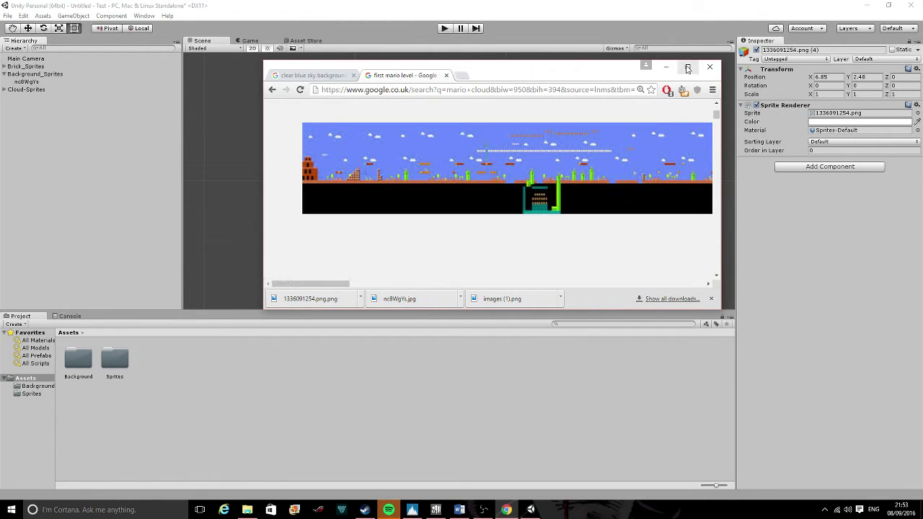
pyautogui.click(688, 67)
pyautogui.scroll(8, 459, 163)
pyautogui.scroll(1, 457, 165)
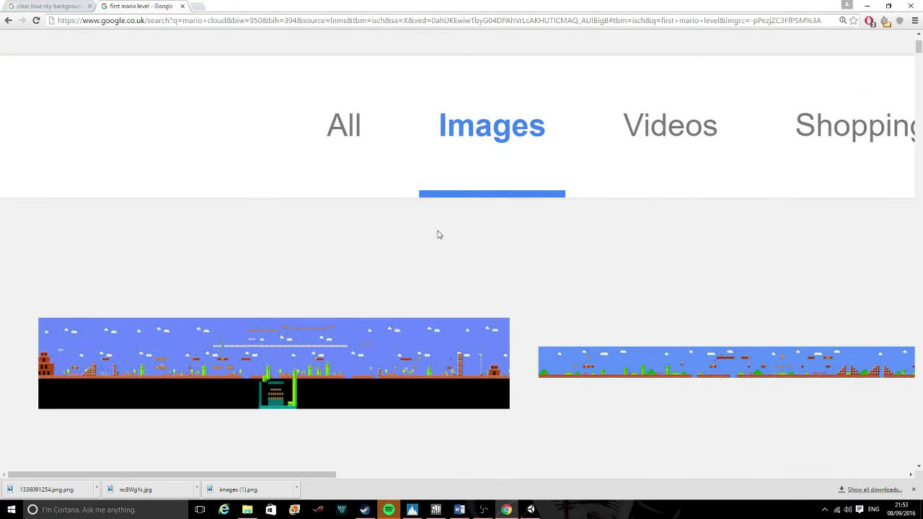
pyautogui.scroll(-3, 381, 214)
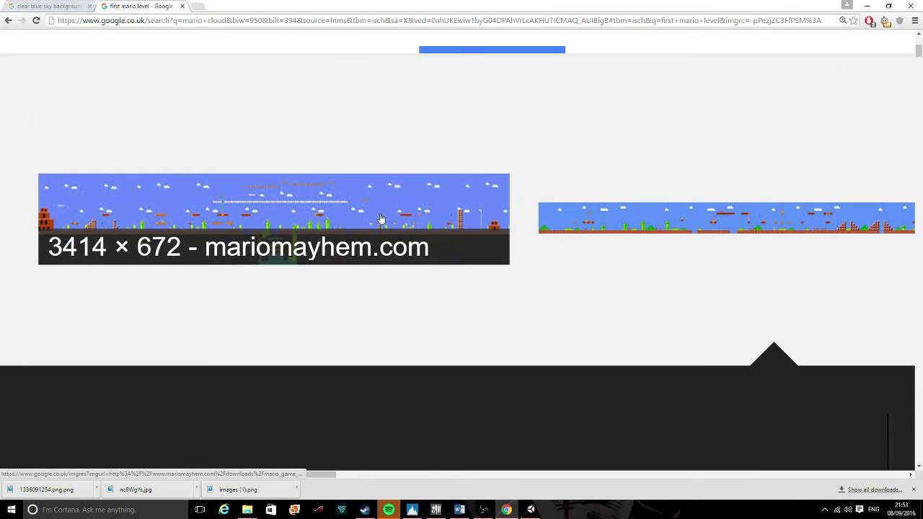
pyautogui.click(380, 214)
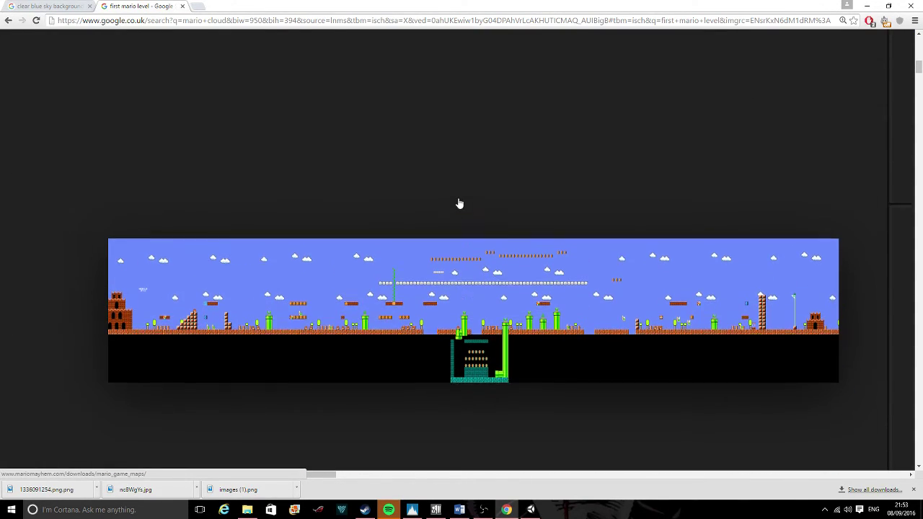
pyautogui.scroll(3, 456, 202)
pyautogui.scroll(2, 455, 203)
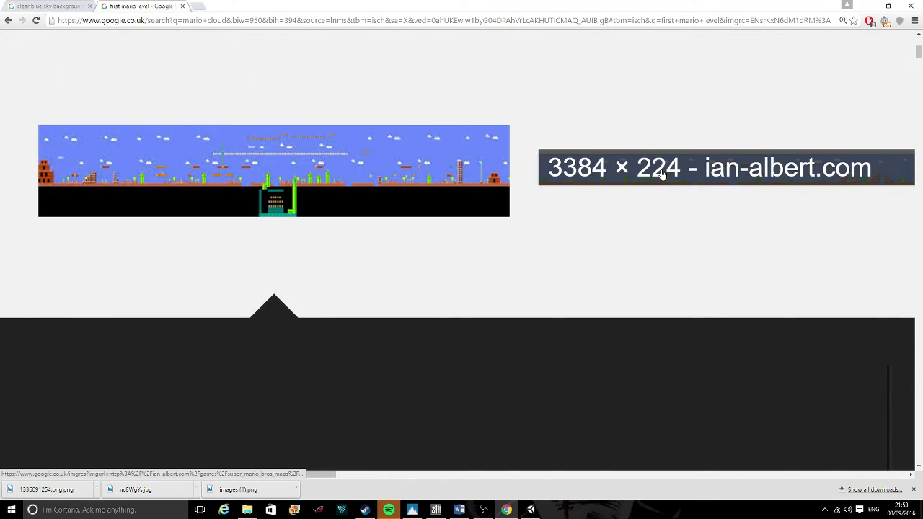
pyautogui.click(664, 174)
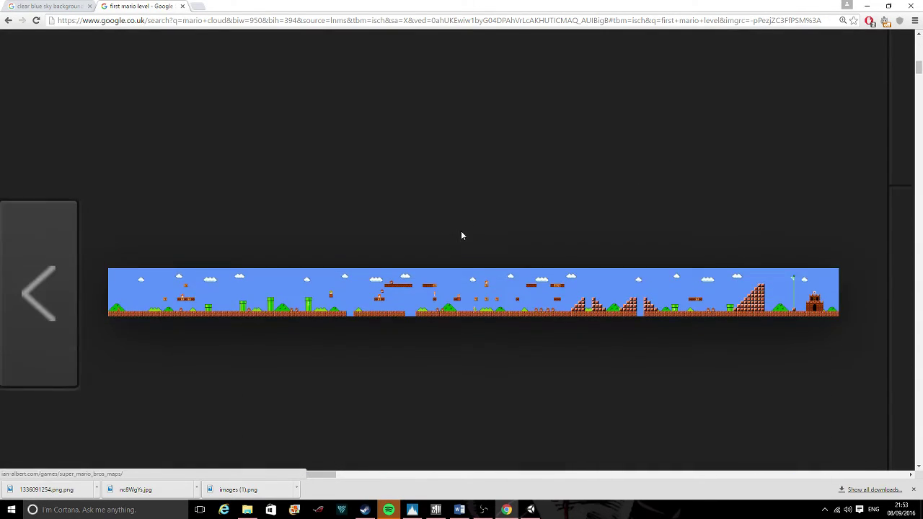
pyautogui.scroll(-2, 461, 232)
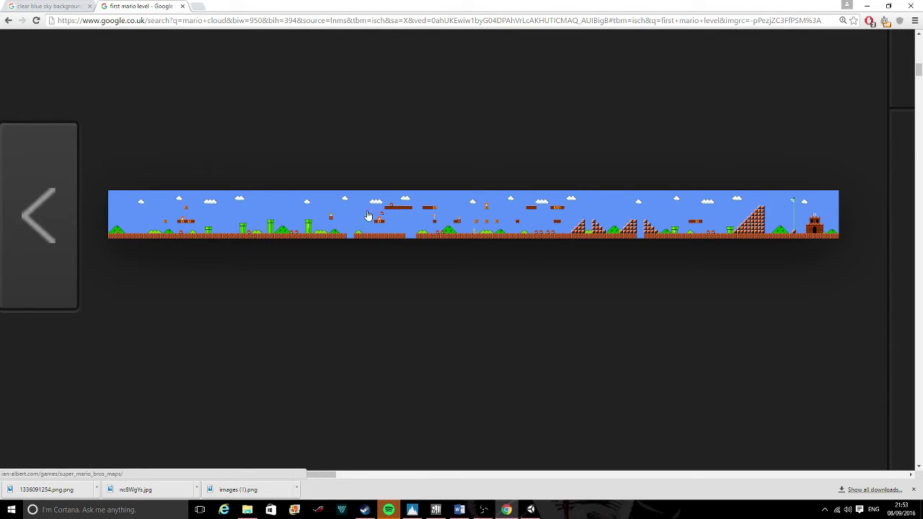
# Replace the clear blue sky background image search with a search for mario pipe
pyautogui.click(69, 5)
pyautogui.keyDown('ctrl'); pyautogui.scroll(-4, 459, 228); pyautogui.keyUp('ctrl')
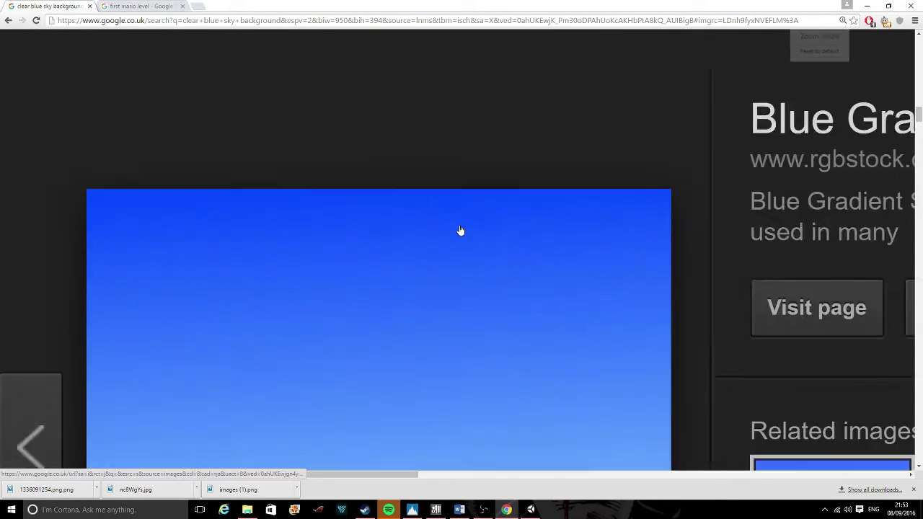
pyautogui.keyDown('ctrl'); pyautogui.scroll(3, 459, 228); pyautogui.keyUp('ctrl')
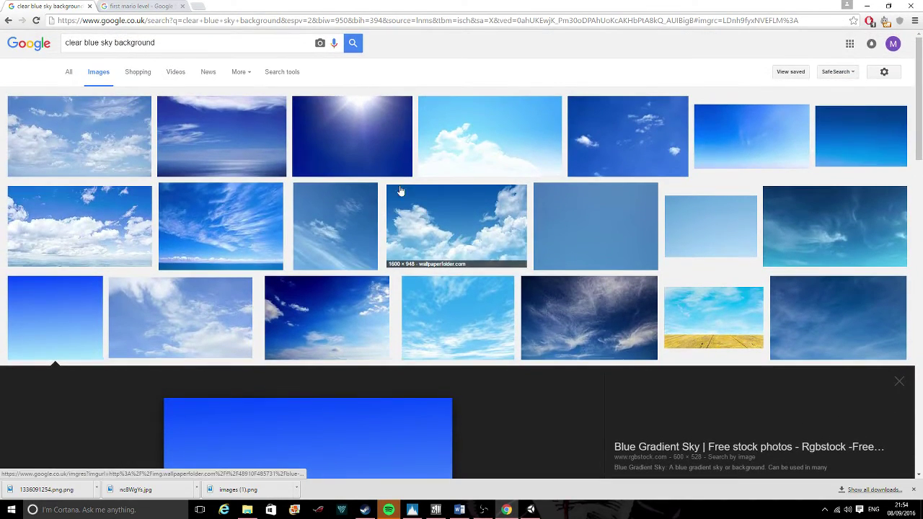
pyautogui.moveTo(199, 43); pyautogui.dragTo(1, 42)
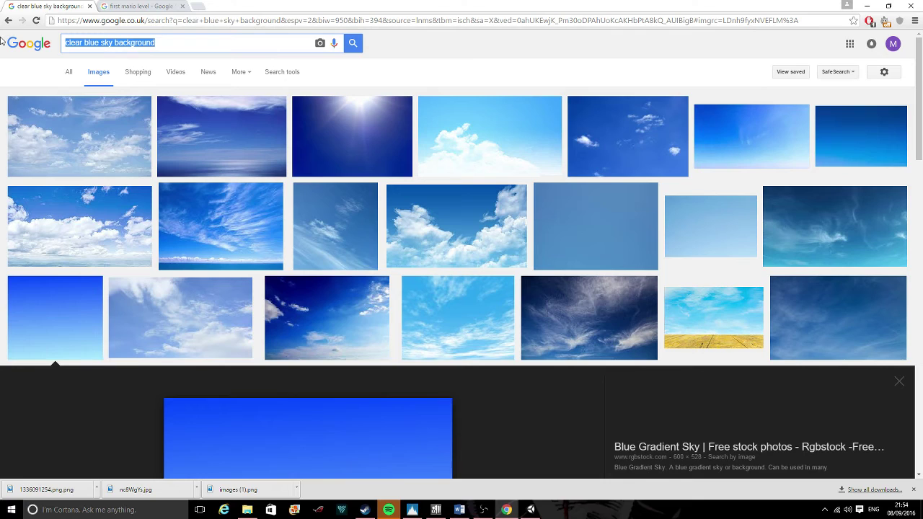
pyautogui.write('pip')
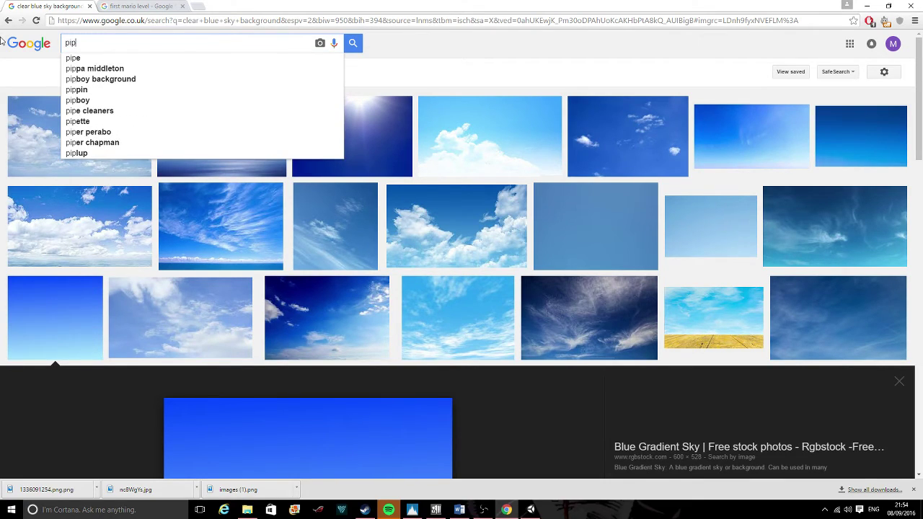
pyautogui.press('BackSpace')
pyautogui.press('BackSpace')
pyautogui.press('BackSpace')
pyautogui.write('mario')
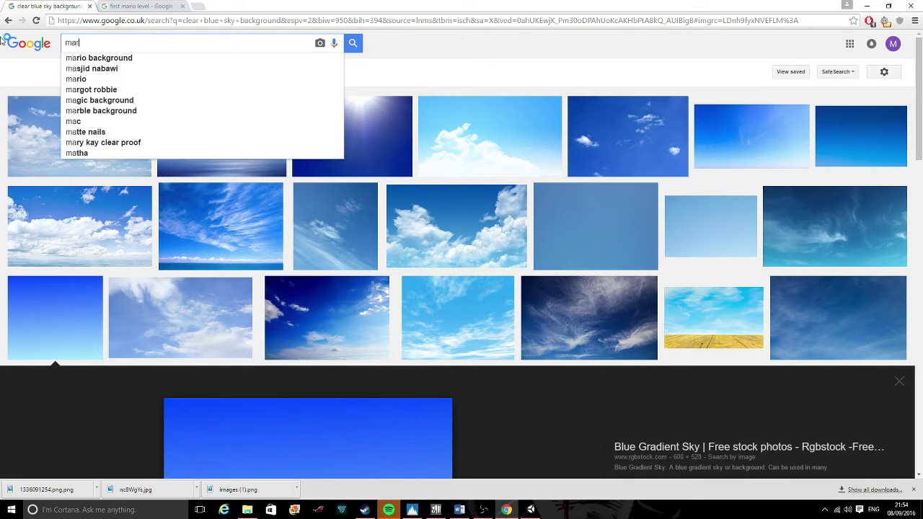
pyautogui.write(' pipe')
pyautogui.press('Return')
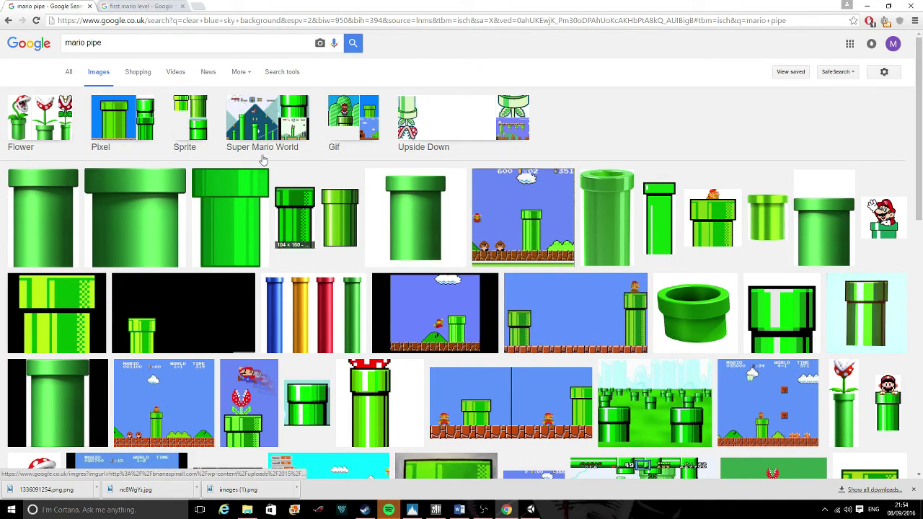
# Refine the image search to mario pipe png
pyautogui.click(140, 45)
pyautogui.write('png')
pyautogui.press('Return')
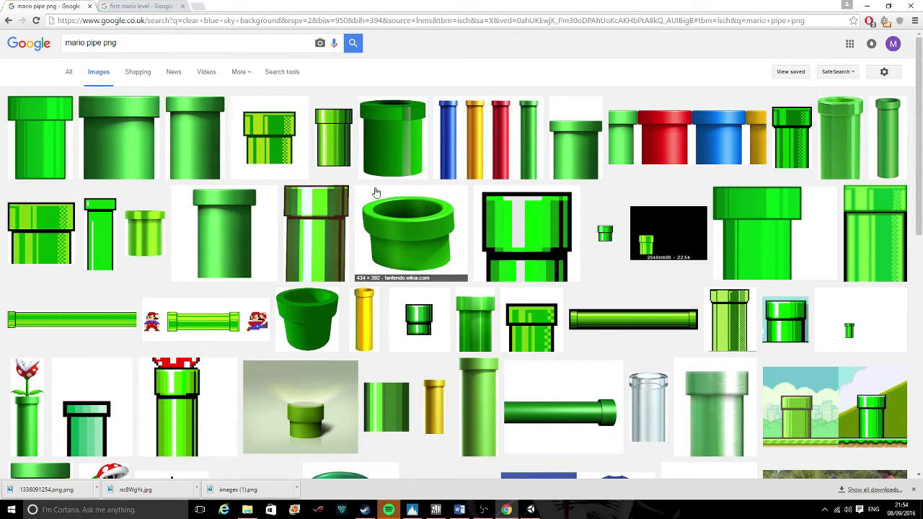
# Open the two-tone green pixel pipe from EffectHub.com and save its image as UV Pipe Big.png
pyautogui.click(291, 151)
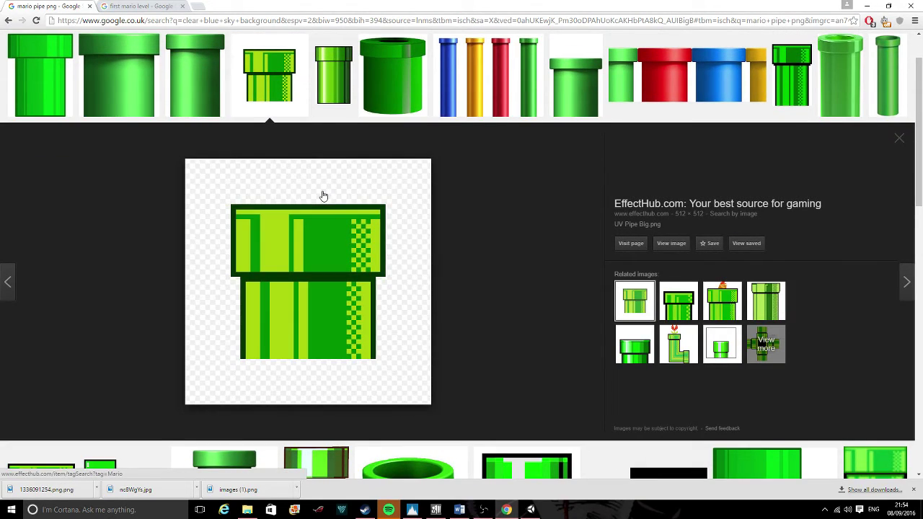
pyautogui.rightClick(324, 272)
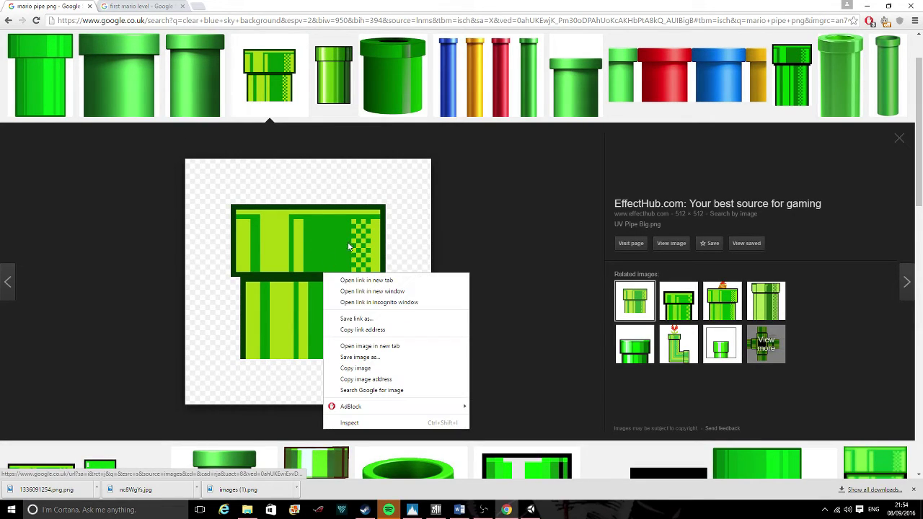
pyautogui.click(372, 359)
pyautogui.click(379, 244)
# Import the downloaded UV Pipe Big.png into the Sprites asset folder of the Unity project and return to Unity
pyautogui.click(506, 509)
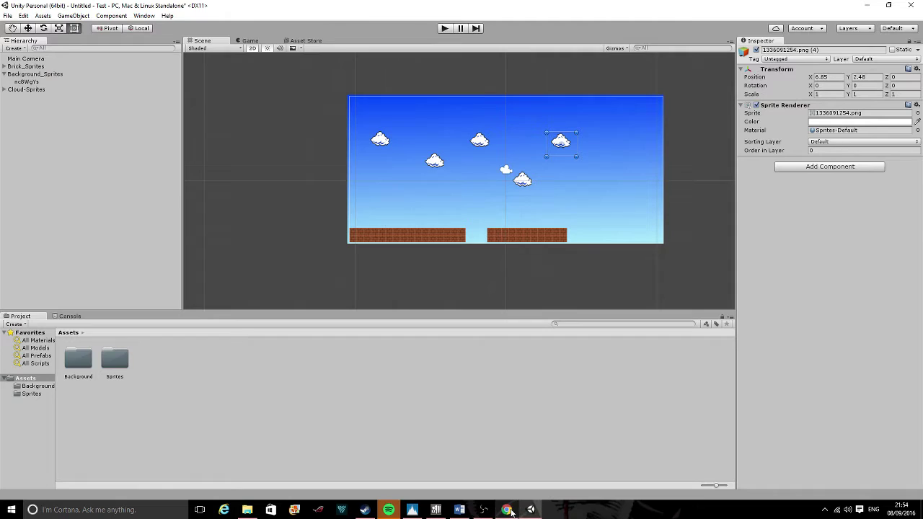
pyautogui.doubleClick(115, 362)
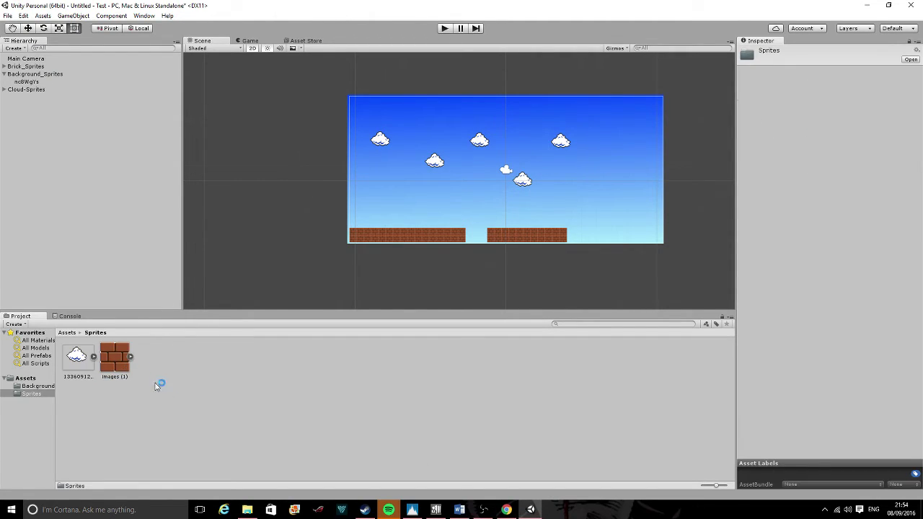
pyautogui.click(507, 509)
pyautogui.doubleClick(564, 7)
pyautogui.moveTo(564, 9); pyautogui.dragTo(546, 44)
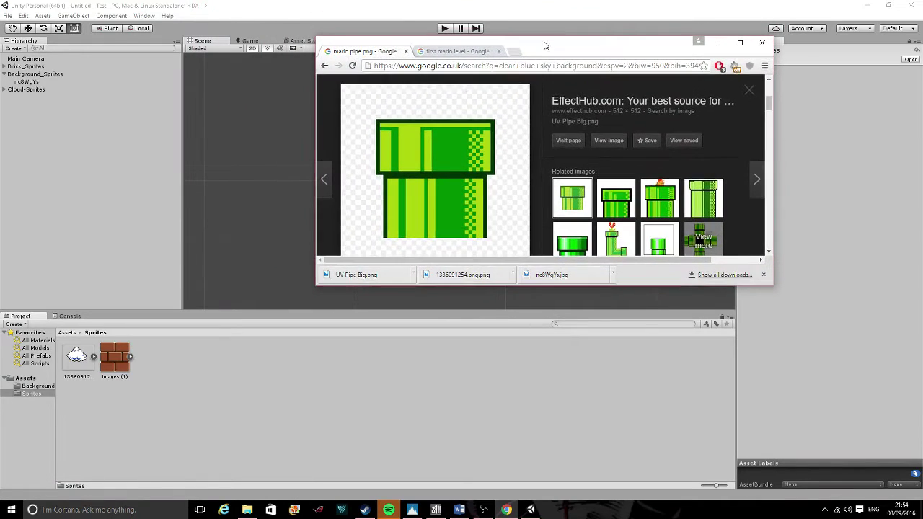
pyautogui.moveTo(356, 274); pyautogui.dragTo(215, 376)
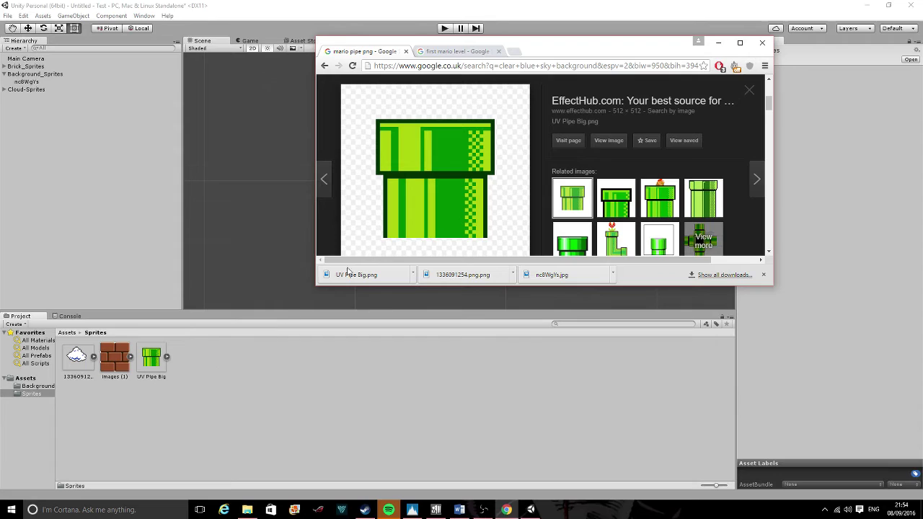
pyautogui.click(719, 43)
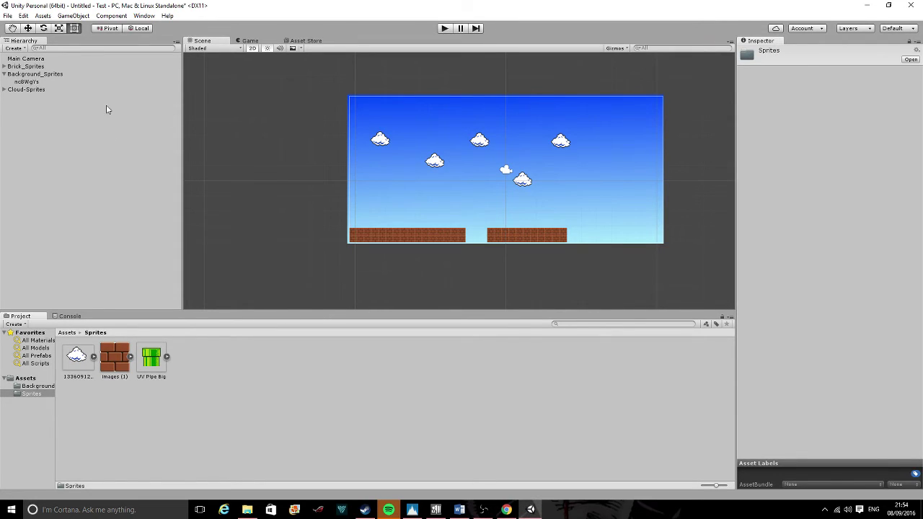
# Create an empty game object at the root of the scene hierarchy and name it Pipe_Sprites
pyautogui.click(43, 135)
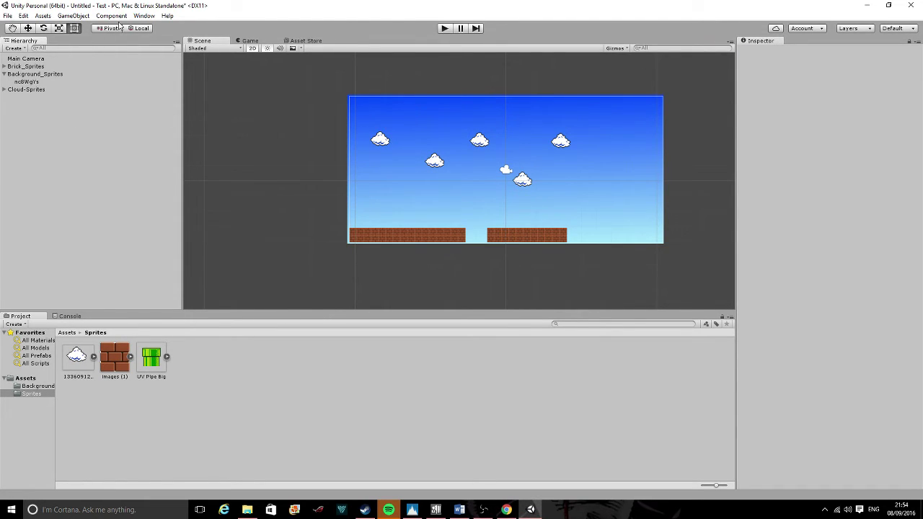
pyautogui.click(73, 15)
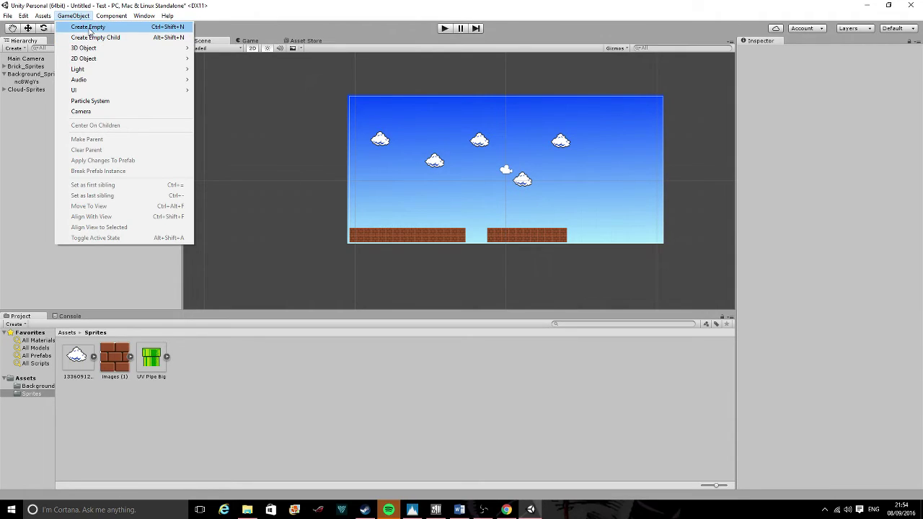
pyautogui.click(89, 27)
pyautogui.rightClick(42, 100)
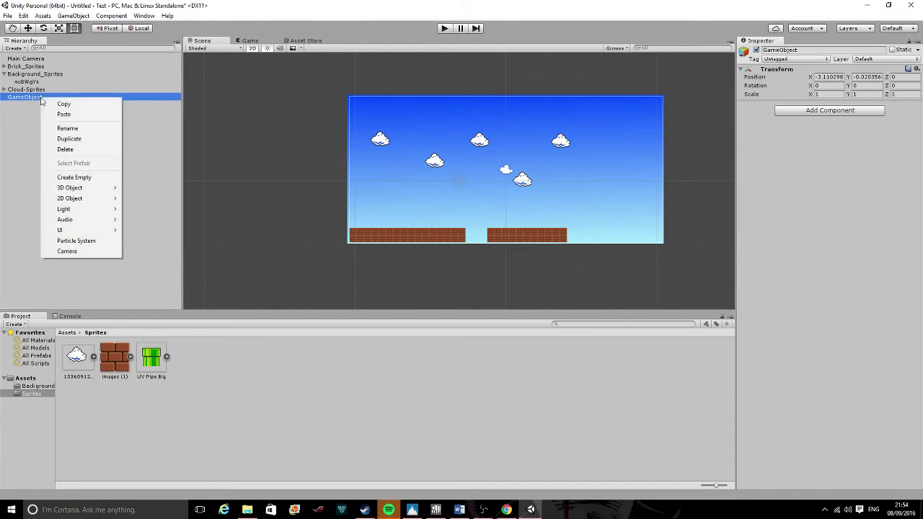
pyautogui.click(70, 128)
pyautogui.write('Sprites')
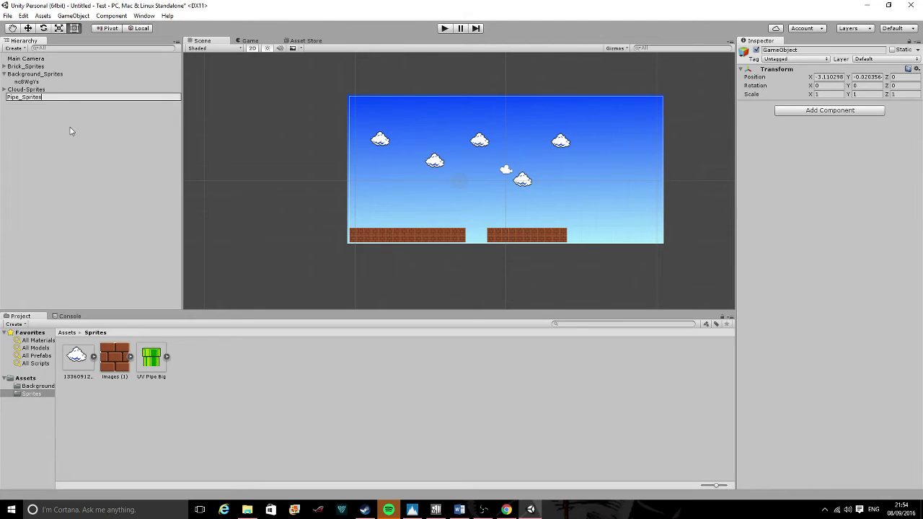
pyautogui.press('Return')
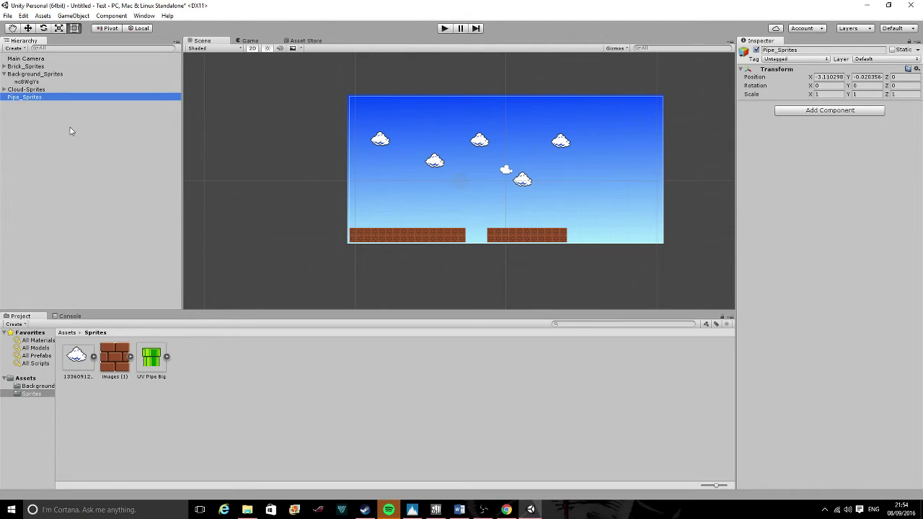
# Place the UV Pipe Big sprite over the first stretch of brick ground and scale it down uniformly to about 0.138
pyautogui.moveTo(149, 366); pyautogui.dragTo(415, 214)
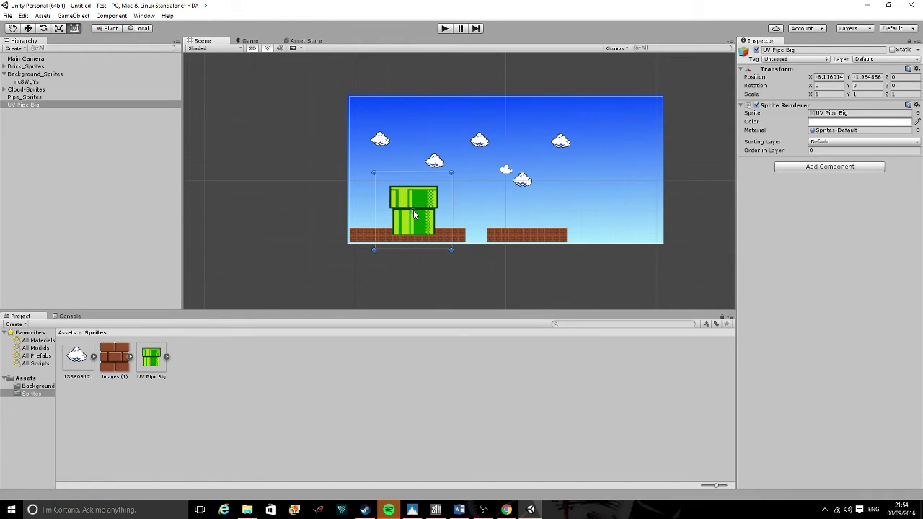
pyautogui.scroll(3, 415, 214)
pyautogui.click(59, 29)
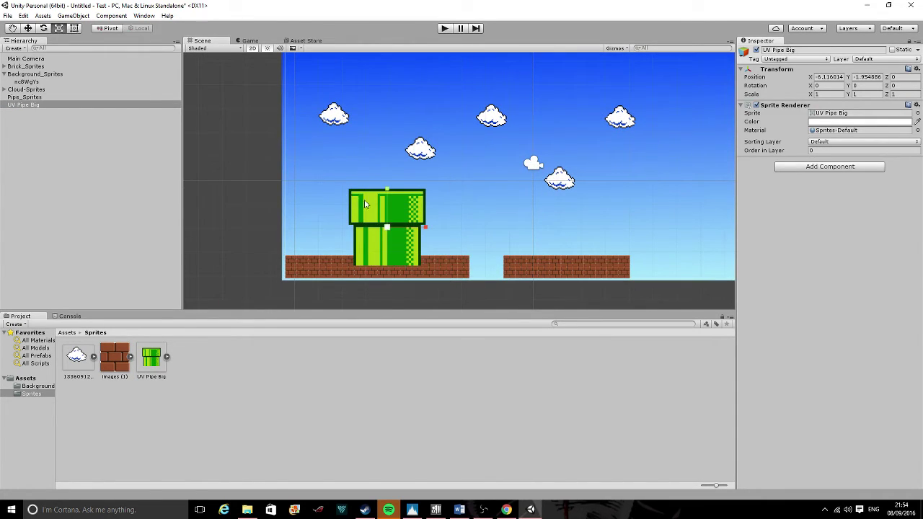
pyautogui.moveTo(392, 229); pyautogui.dragTo(353, 238)
pyautogui.scroll(2, 356, 210)
pyautogui.scroll(-2, 389, 201)
pyautogui.scroll(4, 445, 140)
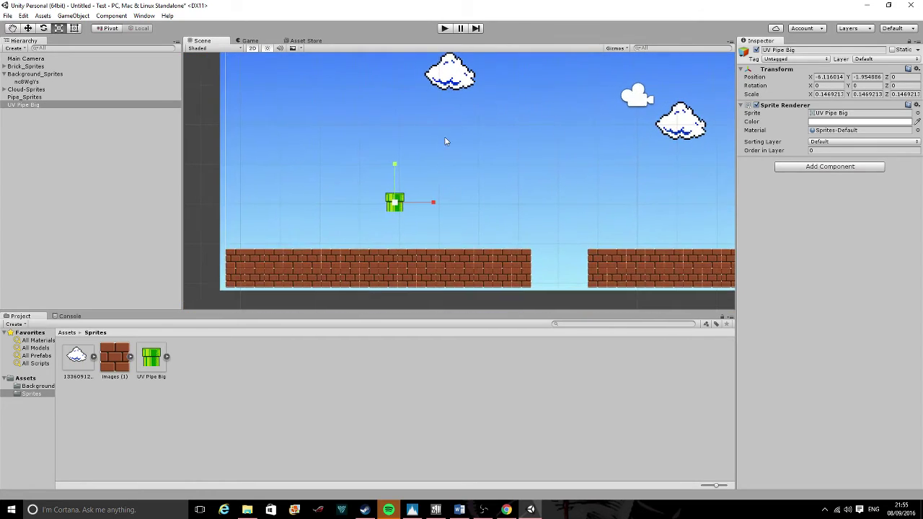
pyautogui.moveTo(379, 210); pyautogui.dragTo(375, 212)
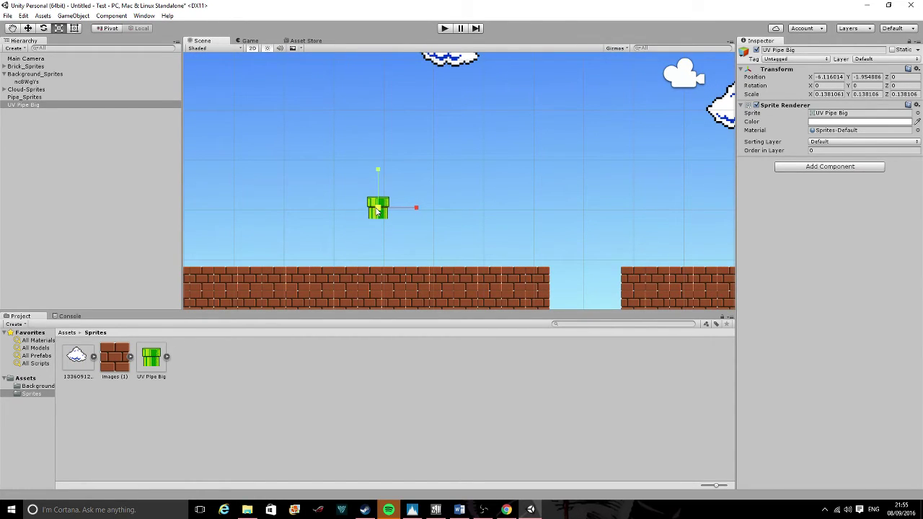
# Lower the UV Pipe Big sprite onto the first brick stretch and enlarge it uniformly to a scale of about 0.174
pyautogui.click(30, 29)
pyautogui.moveTo(377, 173); pyautogui.dragTo(377, 226)
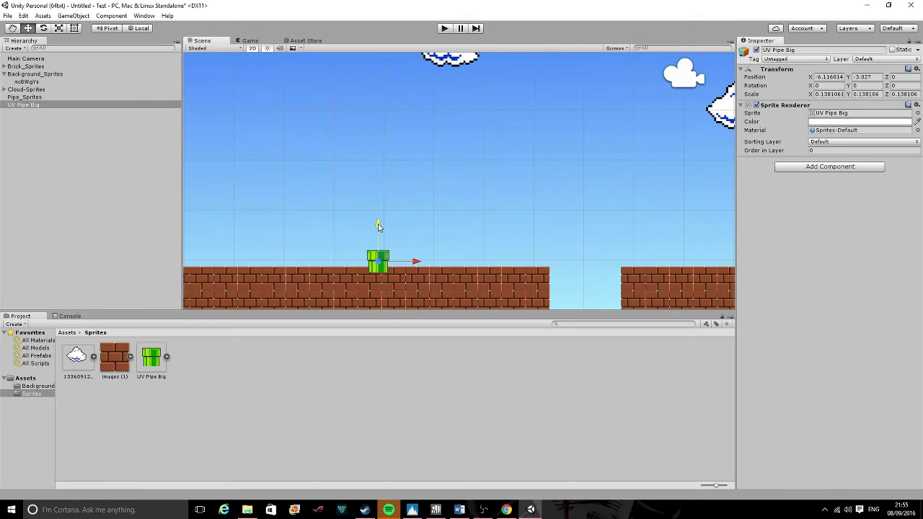
pyautogui.click(59, 27)
pyautogui.moveTo(379, 261); pyautogui.dragTo(379, 223)
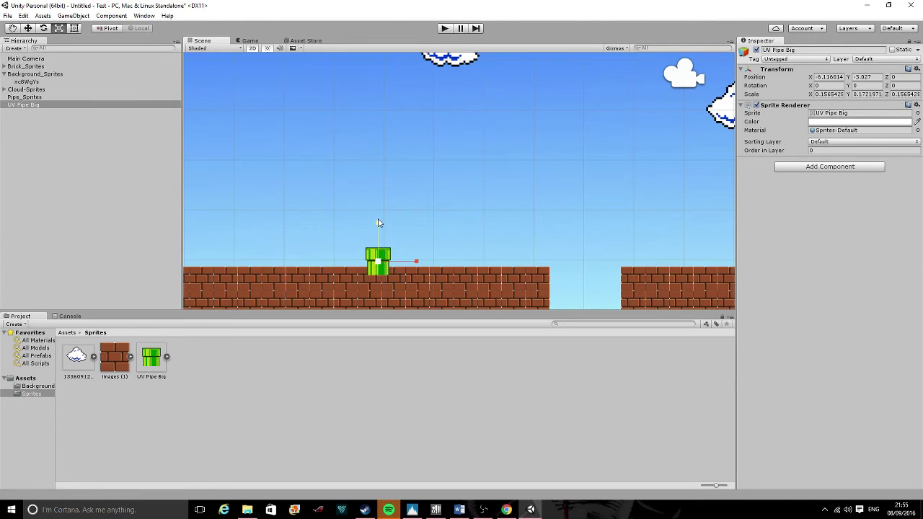
pyautogui.hotkey('ctrl', 'z')
pyautogui.moveTo(382, 264); pyautogui.dragTo(387, 262)
pyautogui.scroll(-1, 351, 224)
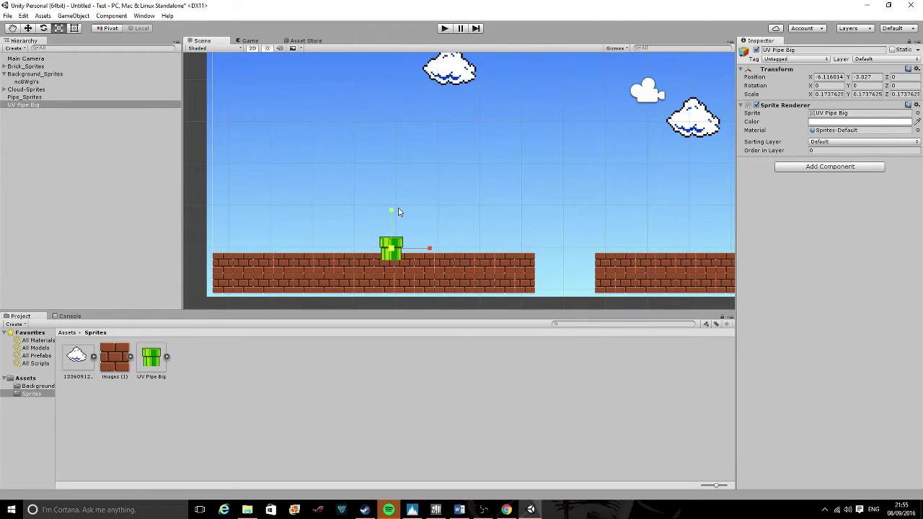
# Shift the pipe to about X -5.92, Y -3.01 and make it a child of Pipe_Sprites
pyautogui.click(28, 28)
pyautogui.moveTo(392, 214); pyautogui.dragTo(389, 213)
pyautogui.moveTo(433, 251); pyautogui.dragTo(436, 248)
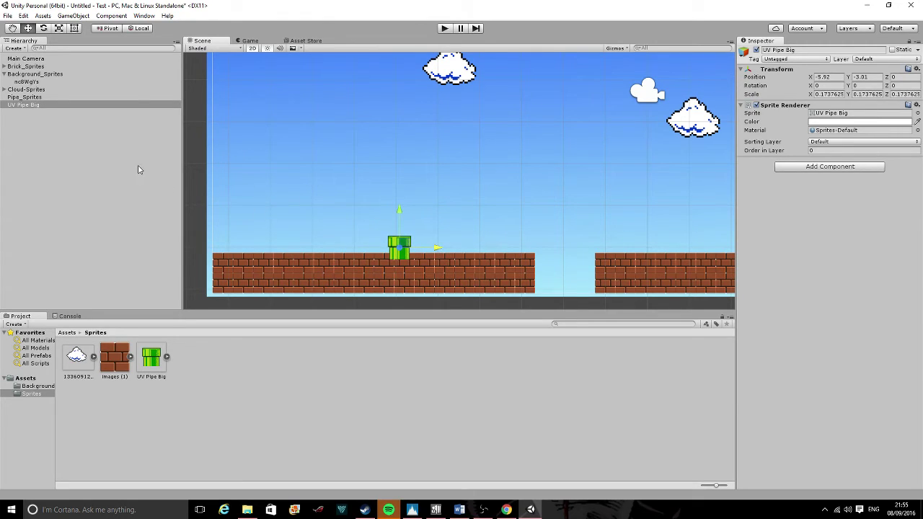
pyautogui.moveTo(19, 108)
pyautogui.mouseDown()
pyautogui.moveTo(32, 110)
pyautogui.moveTo(31, 100)
pyautogui.mouseUp()
pyautogui.click(5, 98)
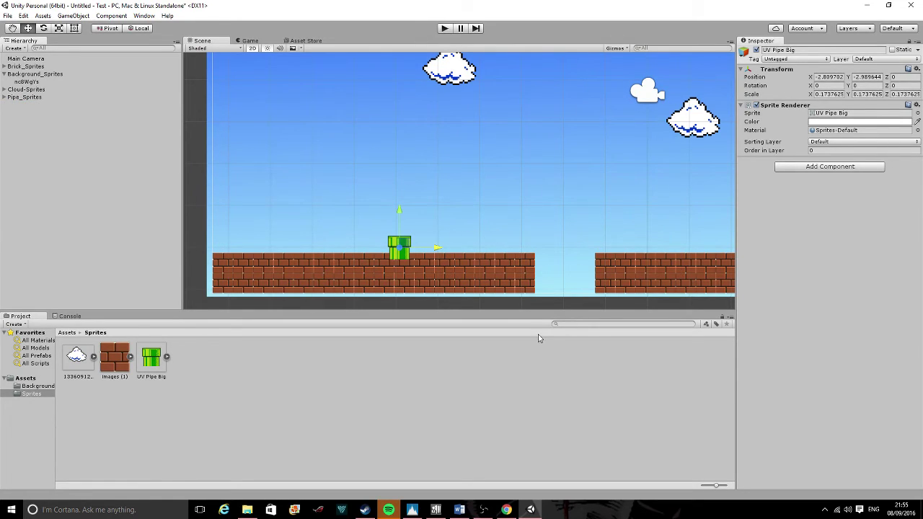
# Add a sorting layer named PipeLine and order it between Background and Default
pyautogui.scroll(-2, 505, 282)
pyautogui.scroll(4, 504, 283)
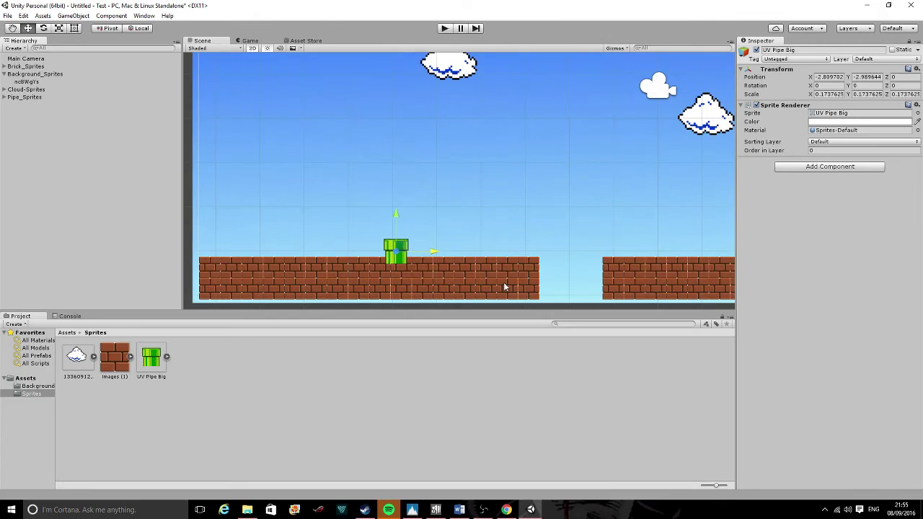
pyautogui.scroll(-2, 506, 288)
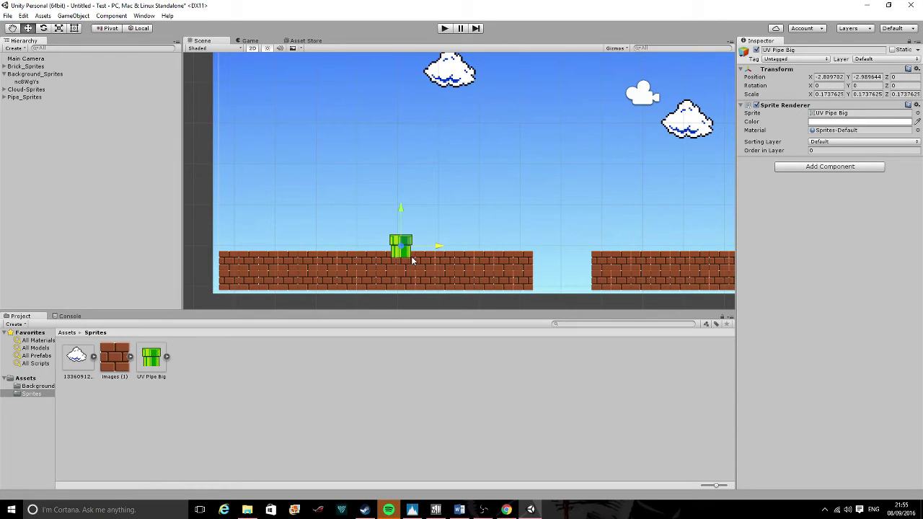
pyautogui.click(855, 142)
pyautogui.click(855, 179)
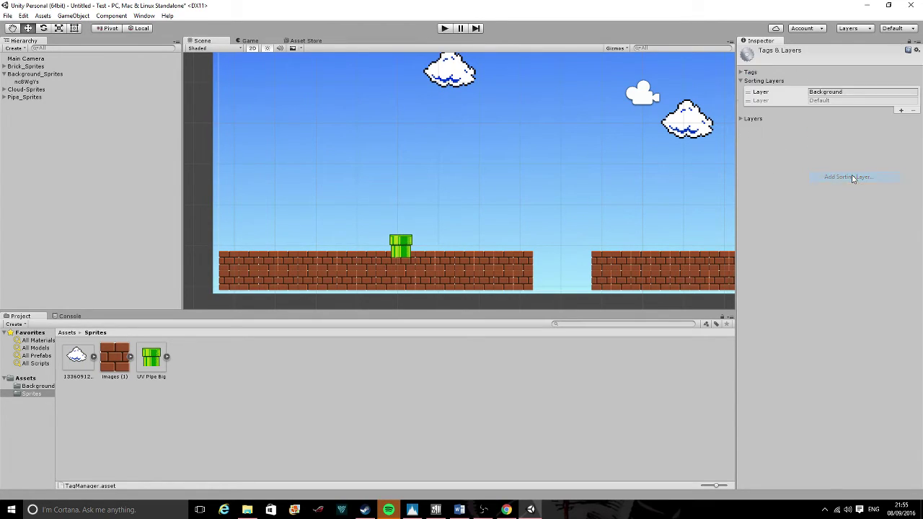
pyautogui.click(901, 113)
pyautogui.click(772, 110)
pyautogui.write('PipeLine')
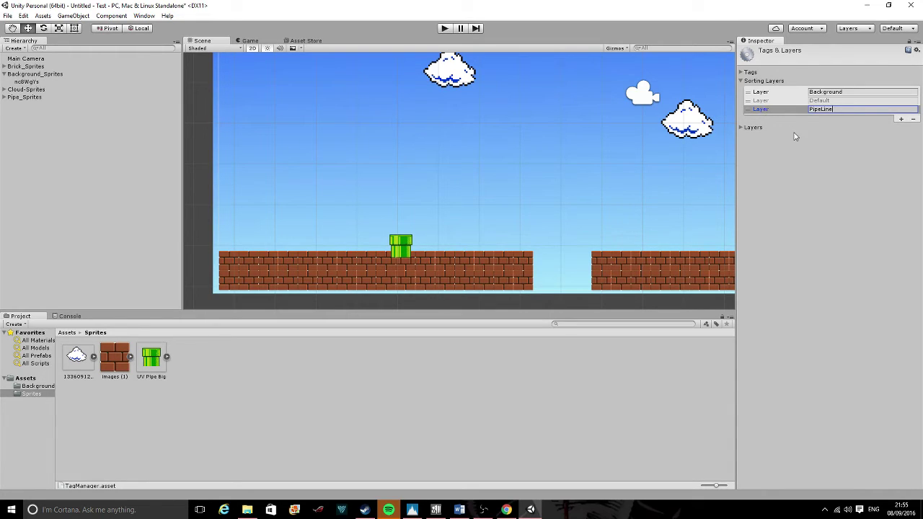
pyautogui.press('Return')
pyautogui.moveTo(766, 112); pyautogui.dragTo(769, 103)
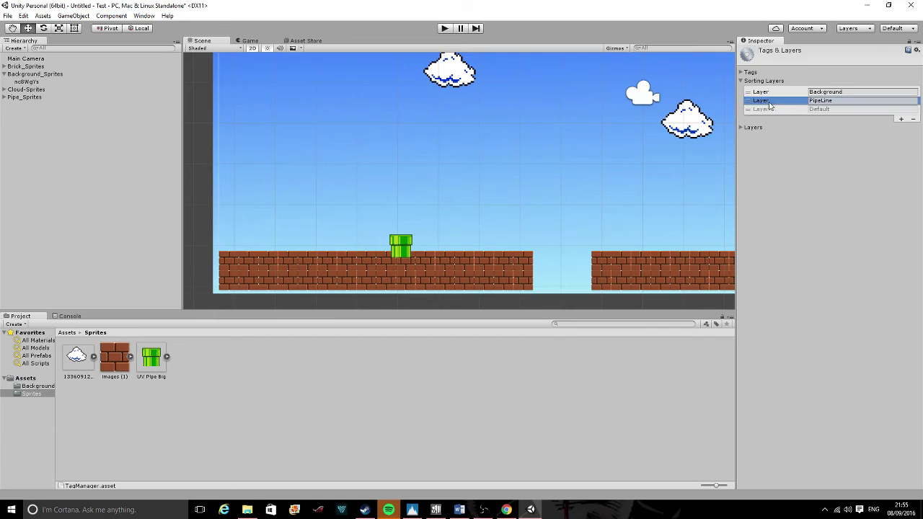
pyautogui.click(805, 173)
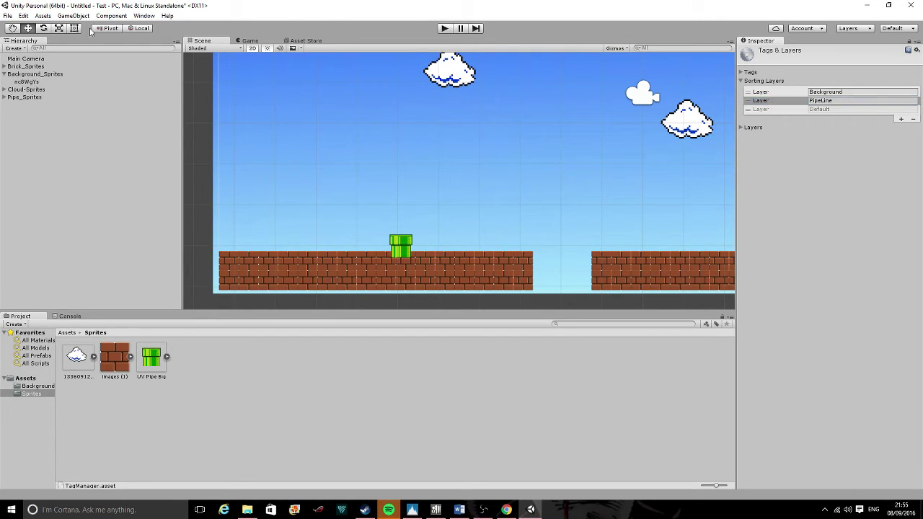
# Assign the UV Pipe Big sprite to the PipeLine sorting layer and raise it to about Y -2.87 on the bricks
pyautogui.click(25, 97)
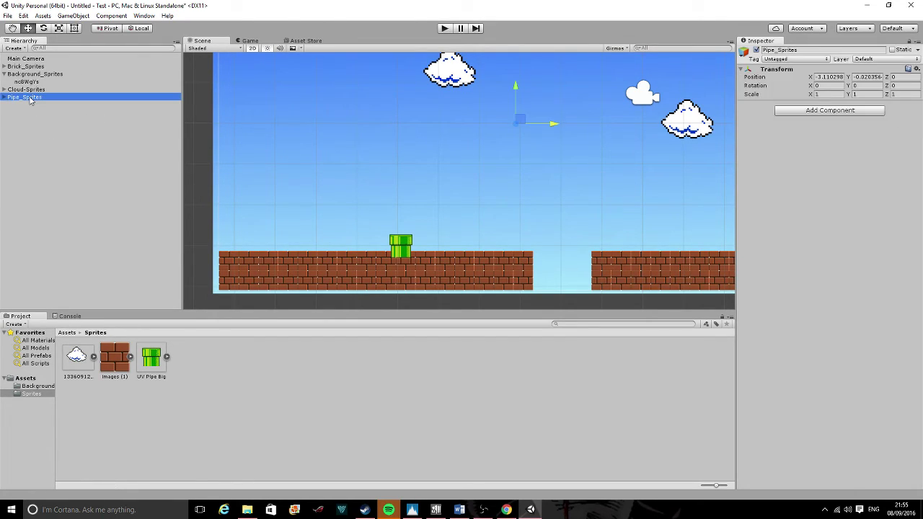
pyautogui.click(4, 97)
pyautogui.click(36, 105)
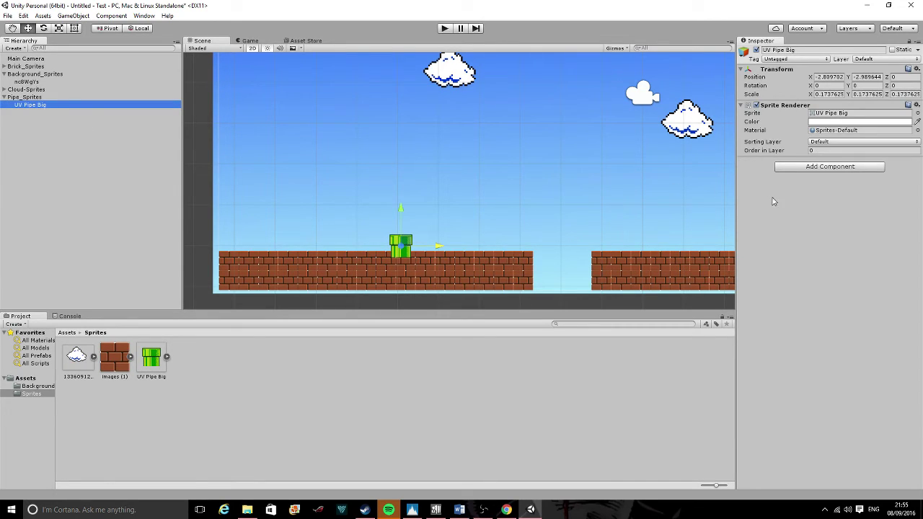
pyautogui.click(827, 142)
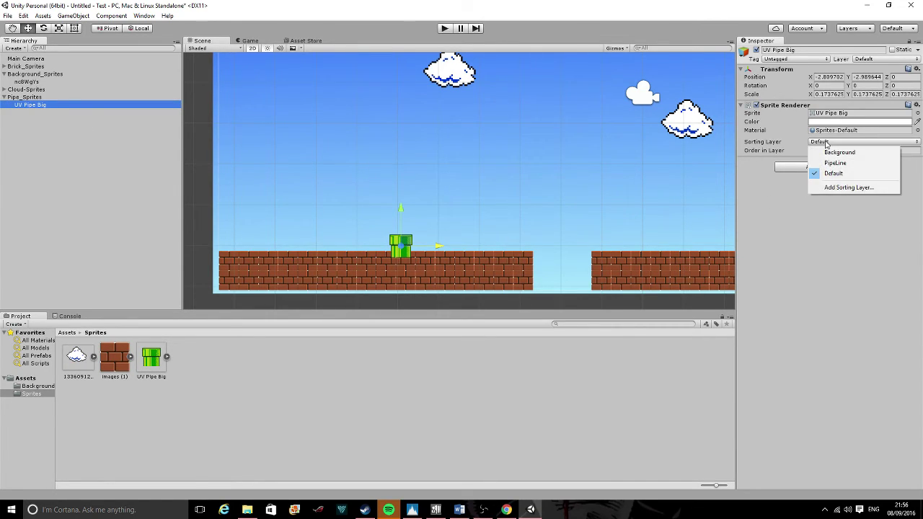
pyautogui.click(822, 160)
pyautogui.click(413, 221)
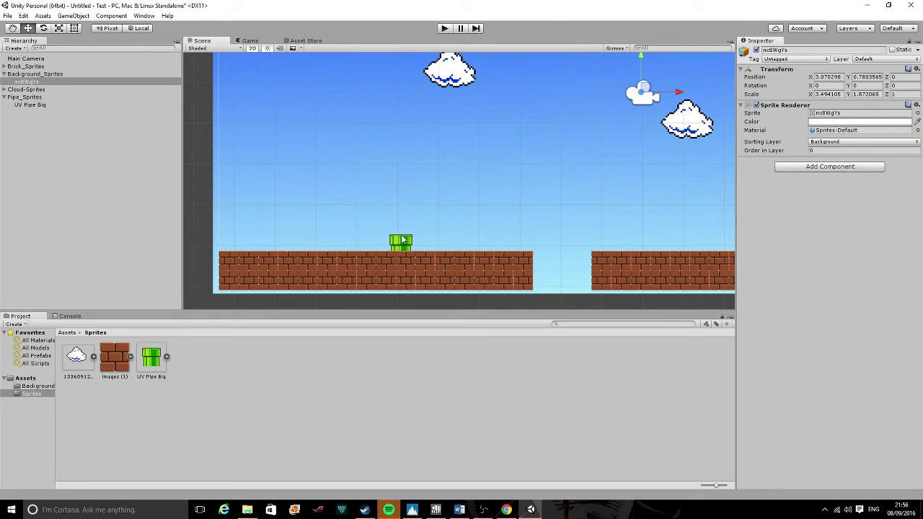
pyautogui.click(404, 240)
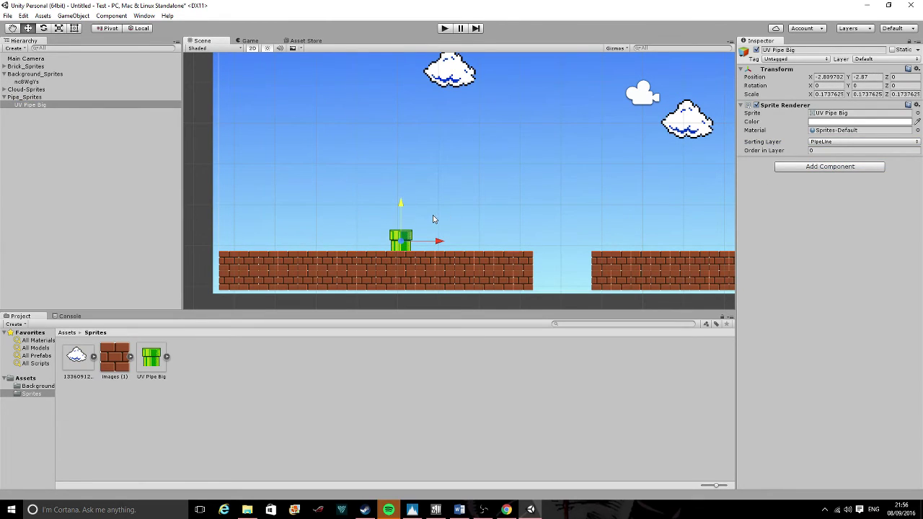
pyautogui.scroll(5, 439, 221)
pyautogui.moveTo(439, 221); pyautogui.dragTo(613, 188, button='middle')
pyautogui.scroll(-3, 565, 171)
pyautogui.scroll(-3, 385, 234)
pyautogui.scroll(4, 539, 208)
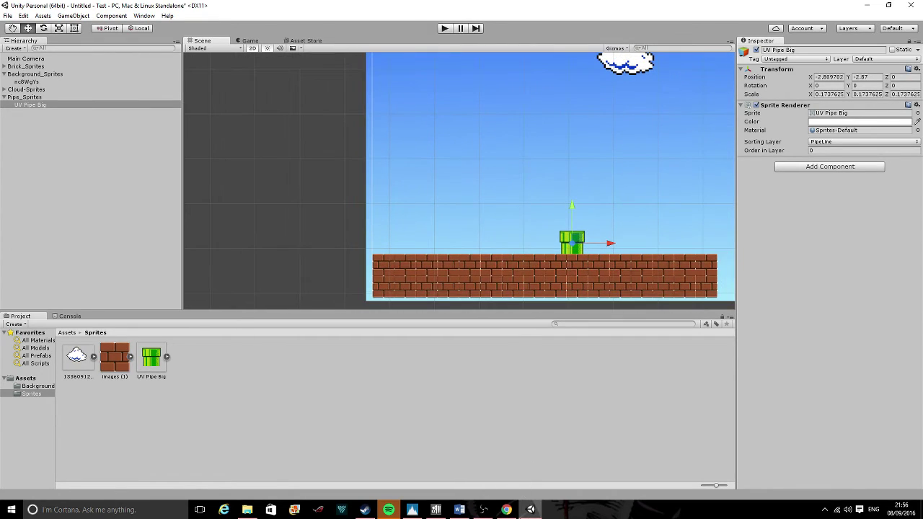
# Switch to Chrome, examine the pipe layout on the first Mario level map at 500% zoom, and return to Unity
pyautogui.click(507, 510)
pyautogui.click(456, 53)
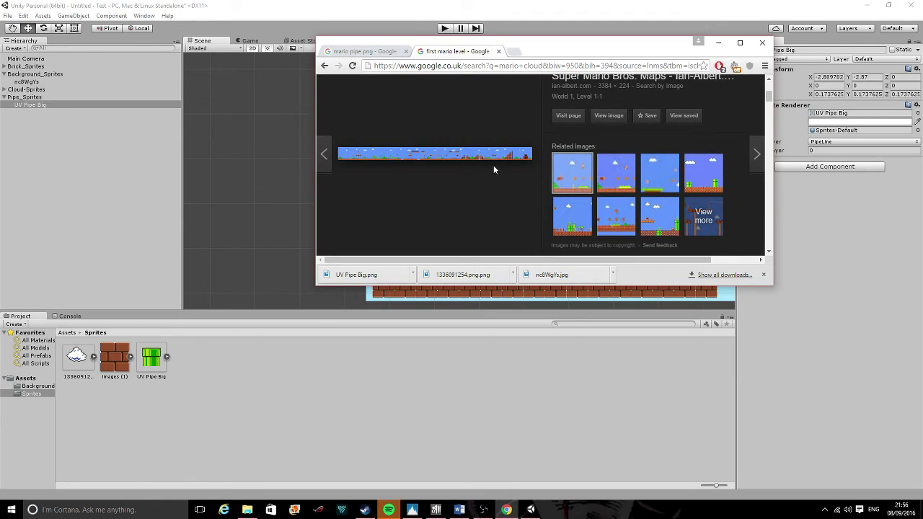
pyautogui.keyDown('ctrl'); pyautogui.scroll(7, 493, 165); pyautogui.keyUp('ctrl')
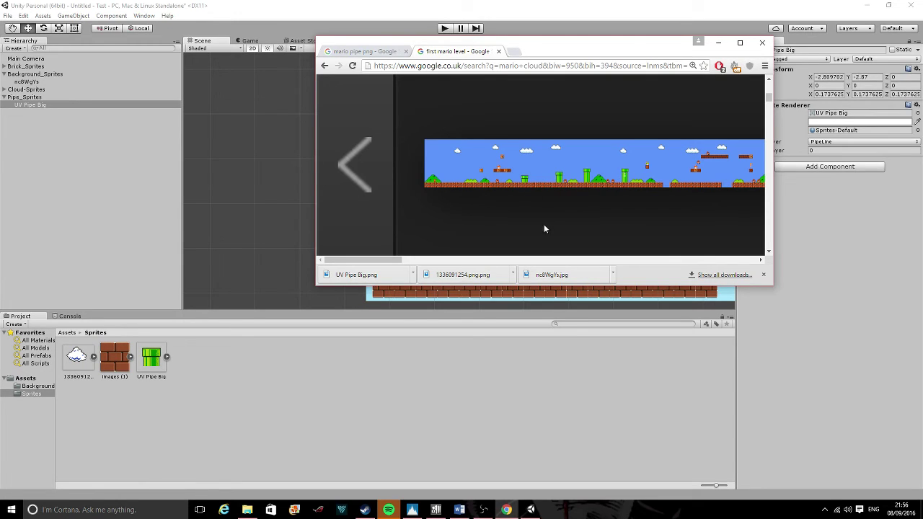
pyautogui.click(740, 43)
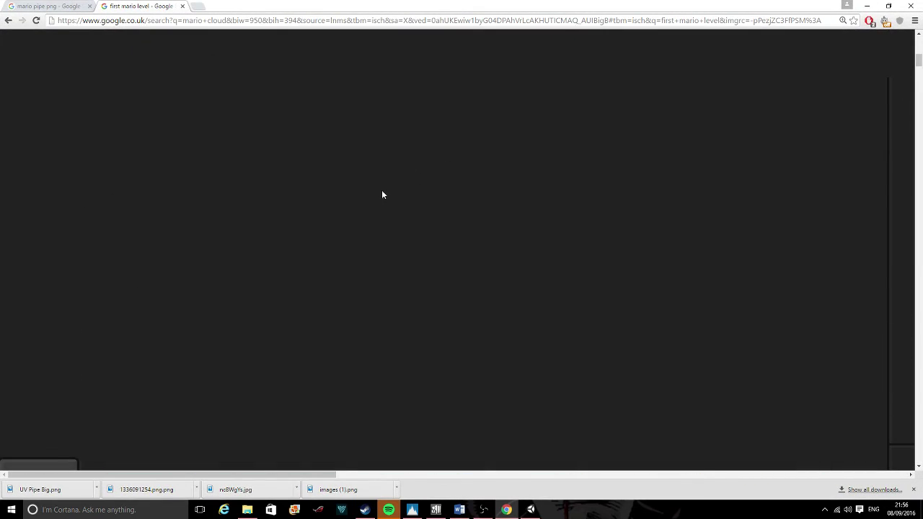
pyautogui.scroll(-6, 386, 192)
pyautogui.keyDown('ctrl'); pyautogui.scroll(-1, 381, 211); pyautogui.keyUp('ctrl')
pyautogui.scroll(-1, 378, 218)
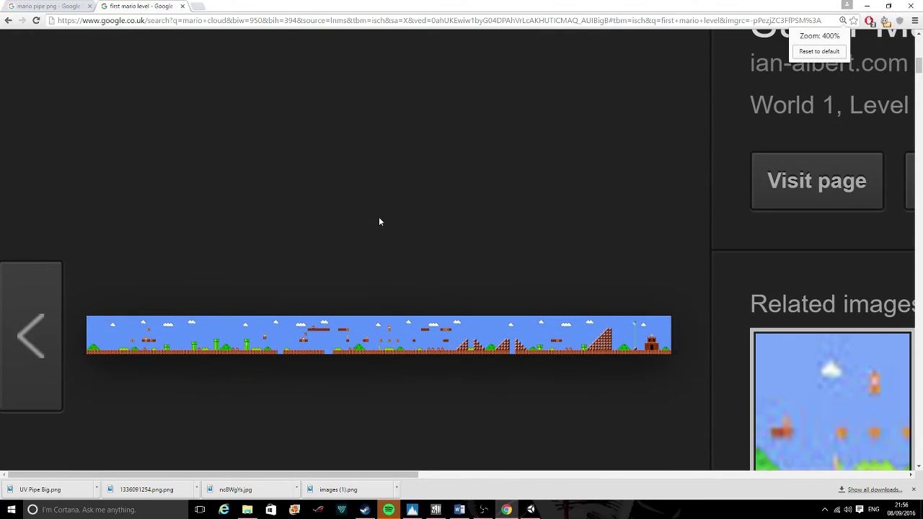
pyautogui.keyDown('ctrl'); pyautogui.scroll(1, 197, 317); pyautogui.keyUp('ctrl')
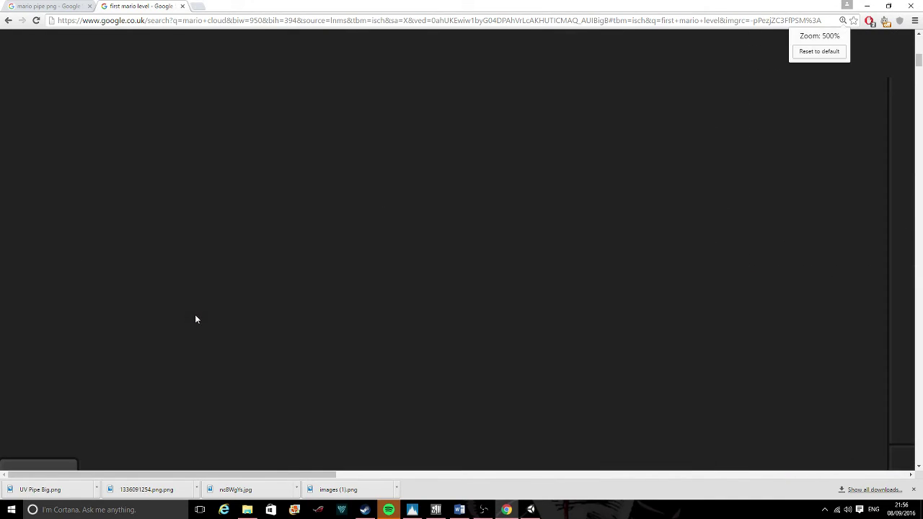
pyautogui.scroll(-2, 238, 303)
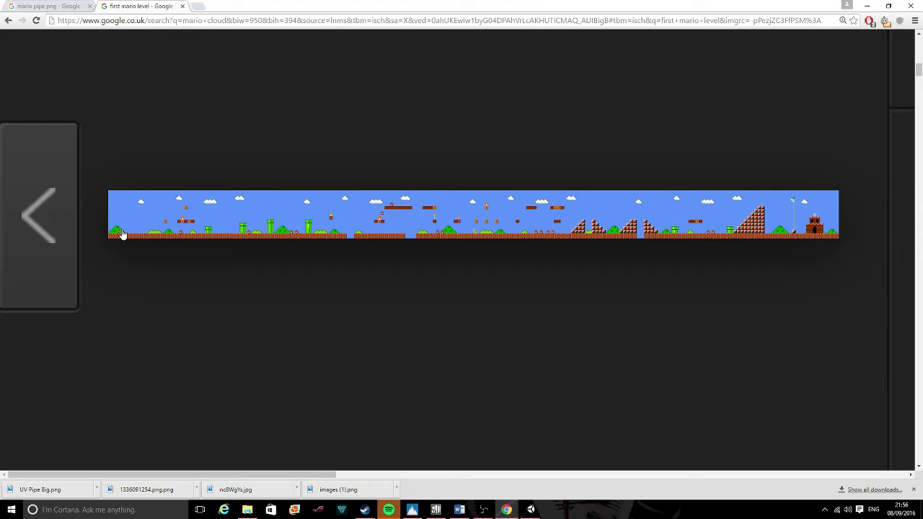
pyautogui.click(865, 7)
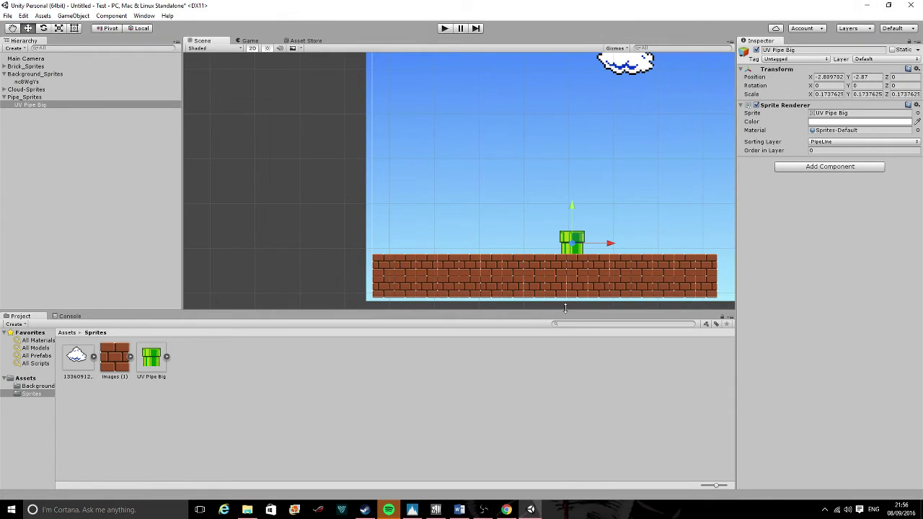
# Move the pipe along the bricks to X -4.06, duplicate it and place the copy at X -2.58
pyautogui.click(22, 240)
pyautogui.moveTo(651, 232); pyautogui.dragTo(535, 259, button='middle')
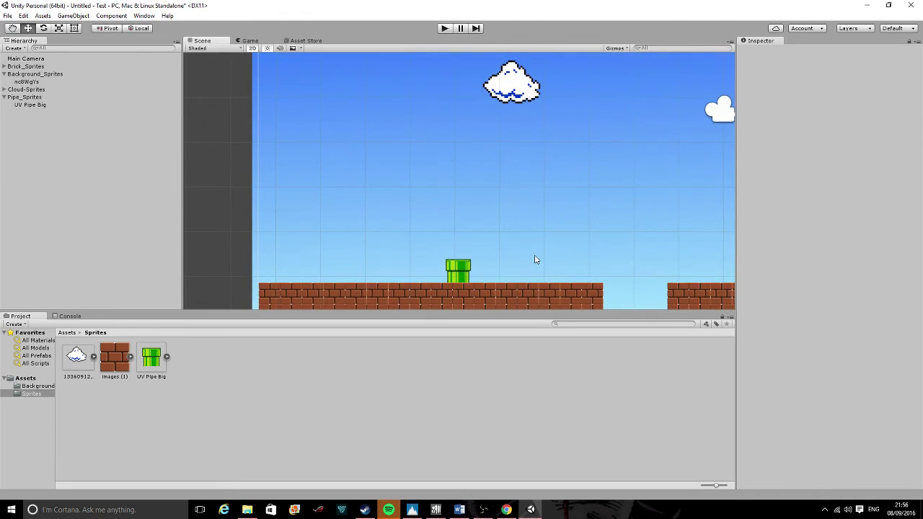
pyautogui.click(451, 273)
pyautogui.moveTo(494, 272); pyautogui.dragTo(440, 275)
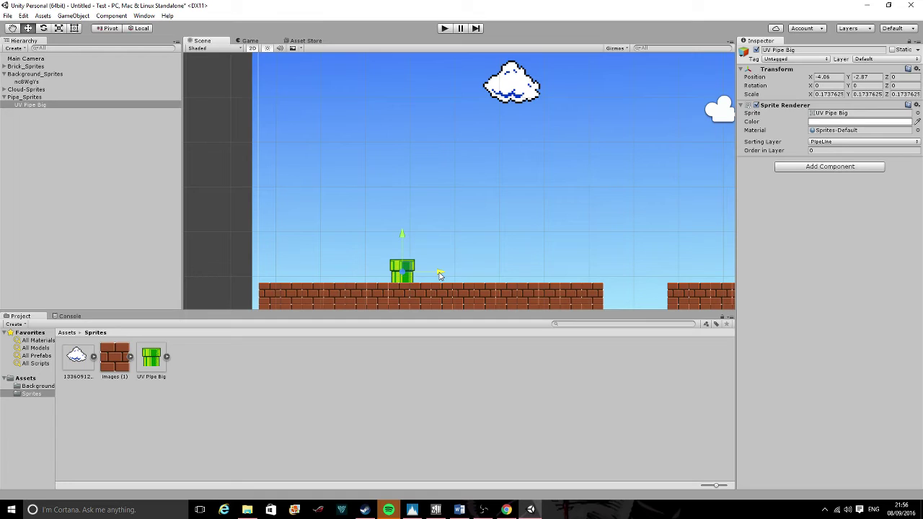
pyautogui.hotkey('ctrl', 'd')
pyautogui.moveTo(440, 275); pyautogui.dragTo(505, 277)
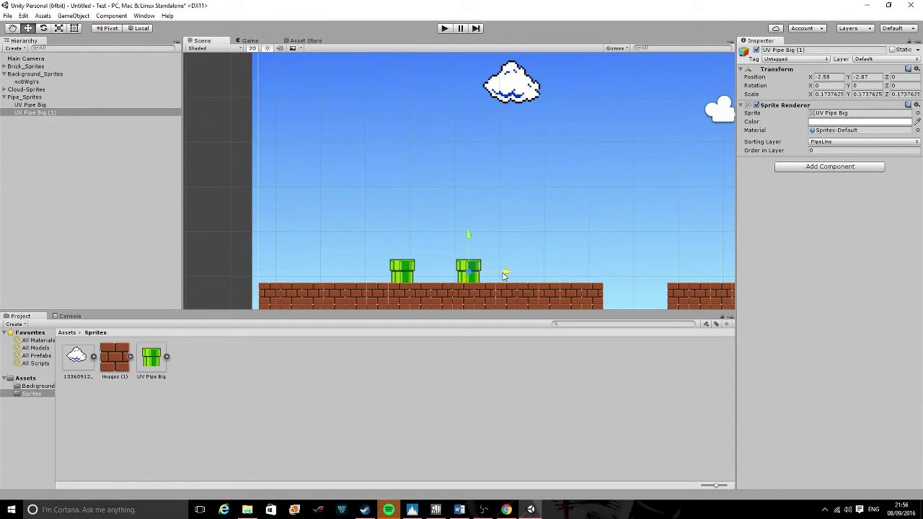
# Stretch the duplicated pipe to a scale of about X 0.183, Y 0.290 and raise it to Y -2.7
pyautogui.click(64, 28)
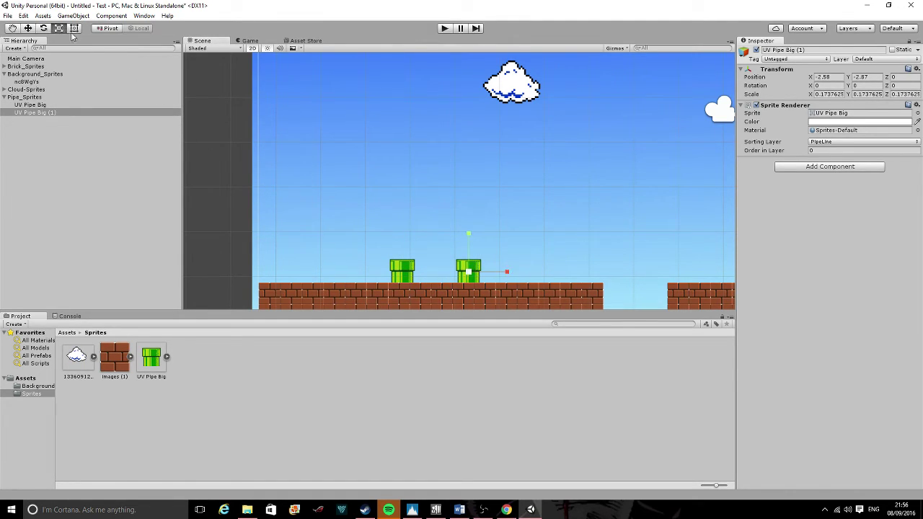
pyautogui.moveTo(468, 238)
pyautogui.mouseDown()
pyautogui.moveTo(469, 206)
pyautogui.moveTo(469, 232)
pyautogui.mouseUp()
pyautogui.moveTo(469, 272); pyautogui.dragTo(494, 273)
pyautogui.moveTo(469, 238); pyautogui.dragTo(470, 243)
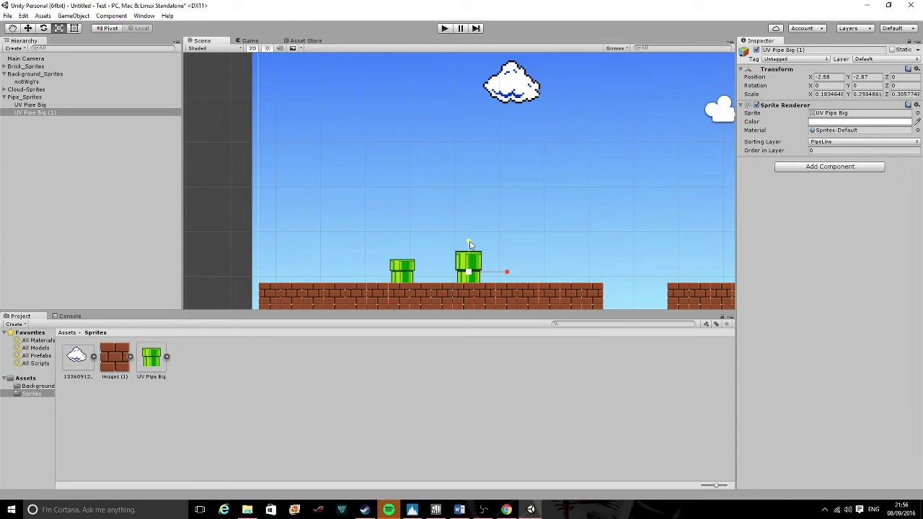
pyautogui.click(28, 28)
pyautogui.moveTo(469, 237); pyautogui.dragTo(468, 229)
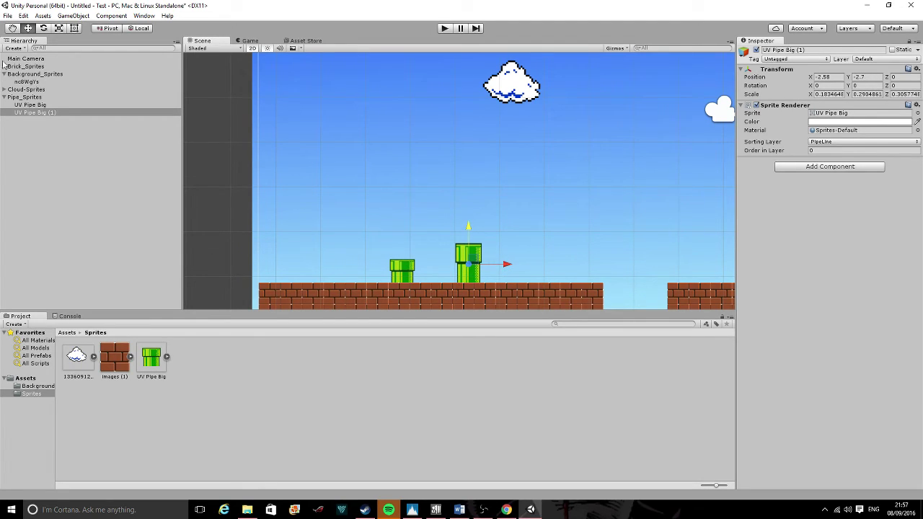
# Fine-tune the taller pipe's scale to about X 0.183, Y 0.309
pyautogui.click(73, 29)
pyautogui.moveTo(507, 265); pyautogui.dragTo(513, 264)
pyautogui.moveTo(468, 230); pyautogui.dragTo(469, 225)
pyautogui.moveTo(508, 267); pyautogui.dragTo(505, 269)
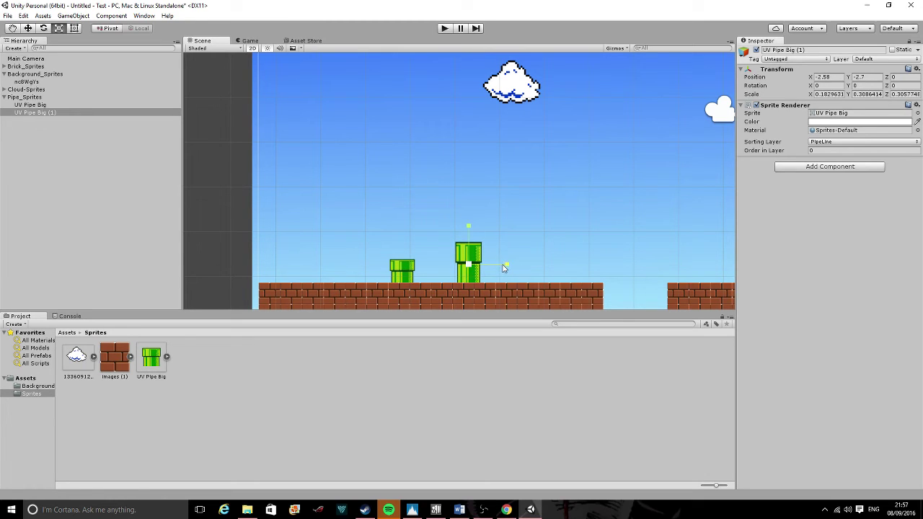
pyautogui.click(521, 301)
pyautogui.scroll(-5, 502, 284)
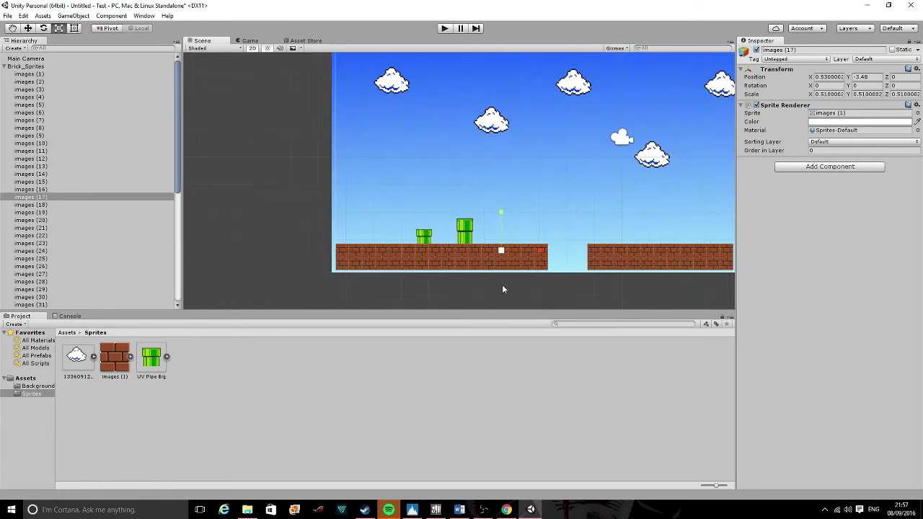
pyautogui.scroll(5, 489, 260)
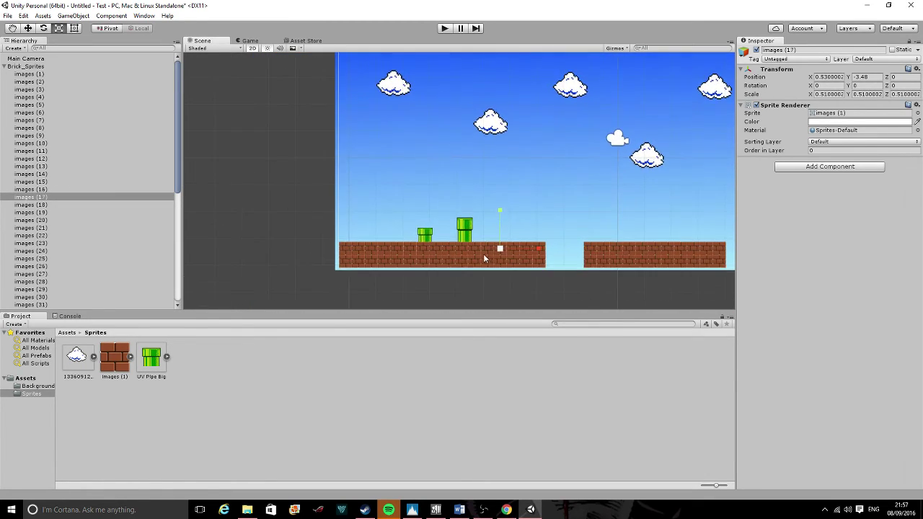
pyautogui.scroll(-5, 514, 249)
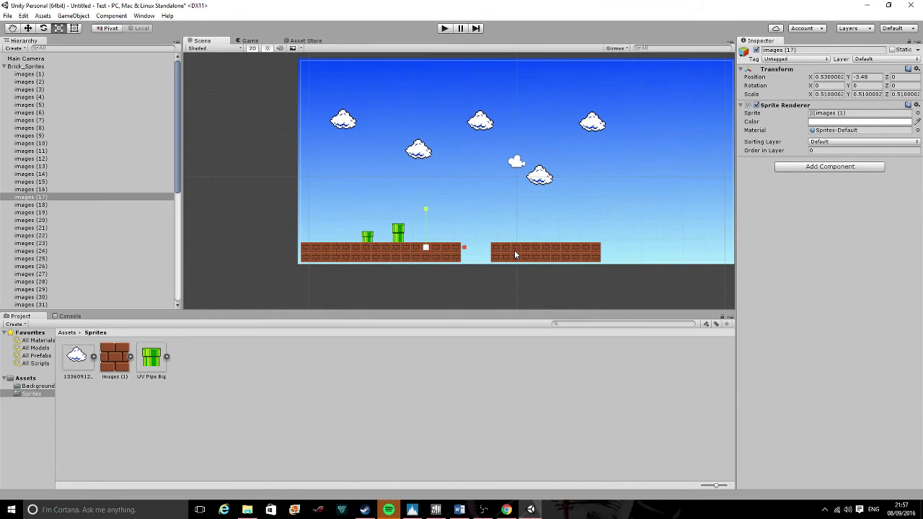
pyautogui.scroll(-2, 525, 264)
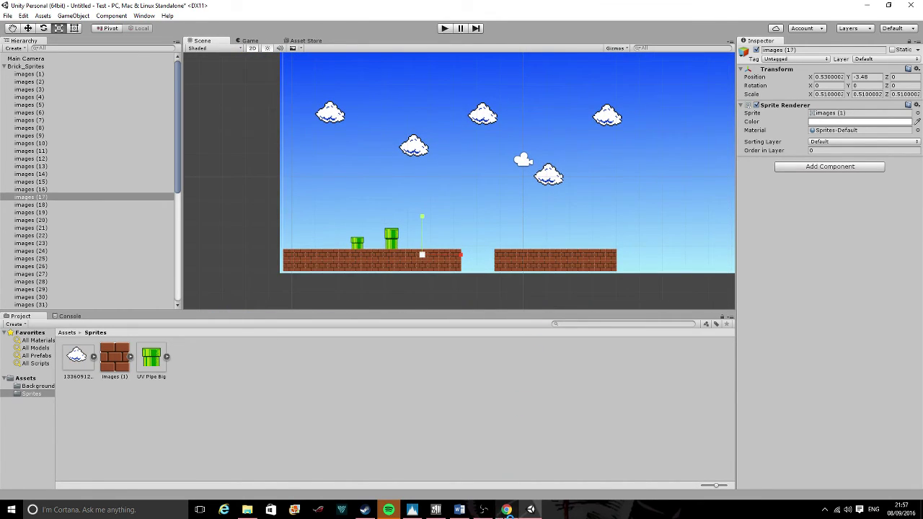
# Switch to Chrome, bring up the mario pipe image results and reset the page to its default zoom
pyautogui.hotkey('alt', 'Tab')
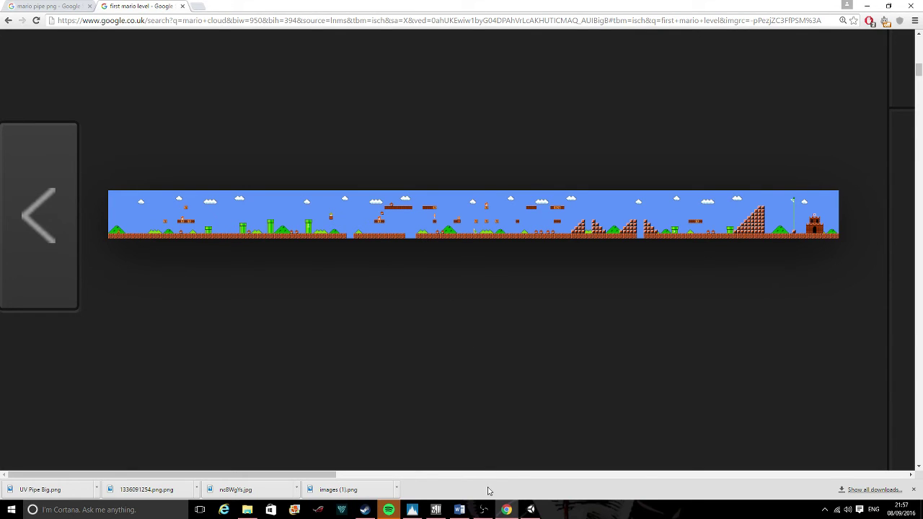
pyautogui.click(531, 510)
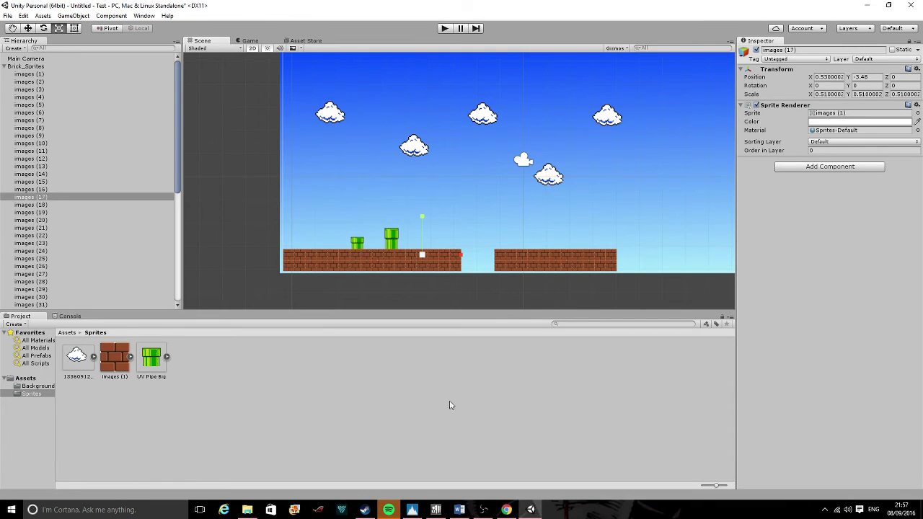
pyautogui.click(507, 510)
pyautogui.hotkey('ctrl', 'Tab')
pyautogui.keyDown('ctrl'); pyautogui.scroll(-4, 685, 134); pyautogui.keyUp('ctrl')
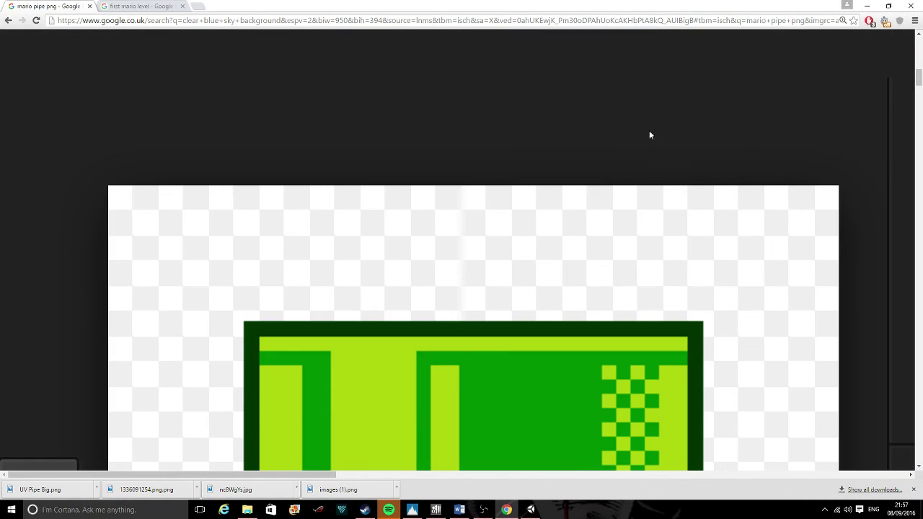
pyautogui.keyDown('ctrl'); pyautogui.scroll(-2, 685, 135); pyautogui.keyUp('ctrl')
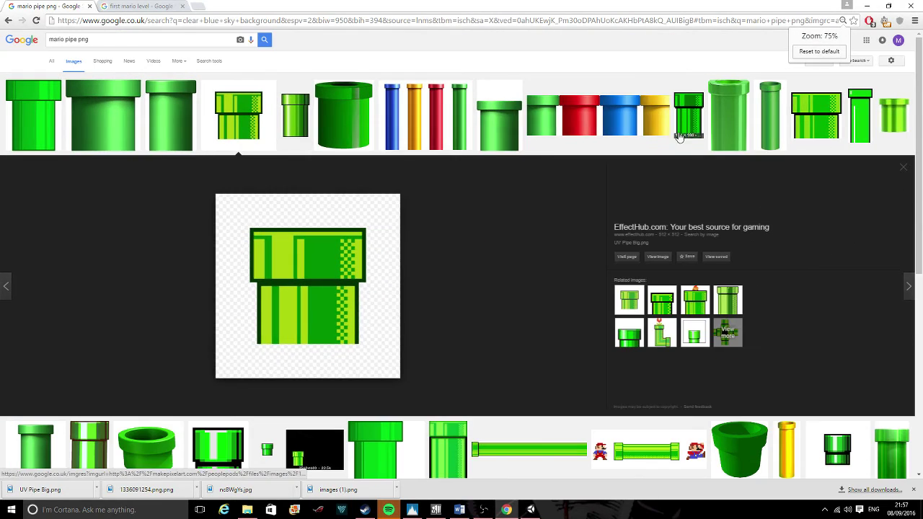
pyautogui.keyDown('ctrl'); pyautogui.scroll(1, 568, 122); pyautogui.keyUp('ctrl')
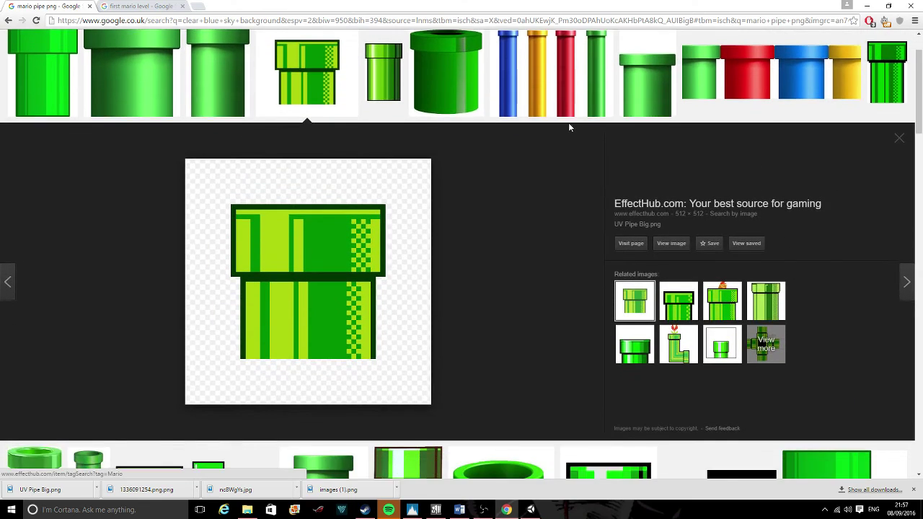
pyautogui.scroll(-3, 147, 151)
pyautogui.scroll(4, 144, 86)
# Search Google Images for "mario hill png"
pyautogui.tripleClick(143, 43)
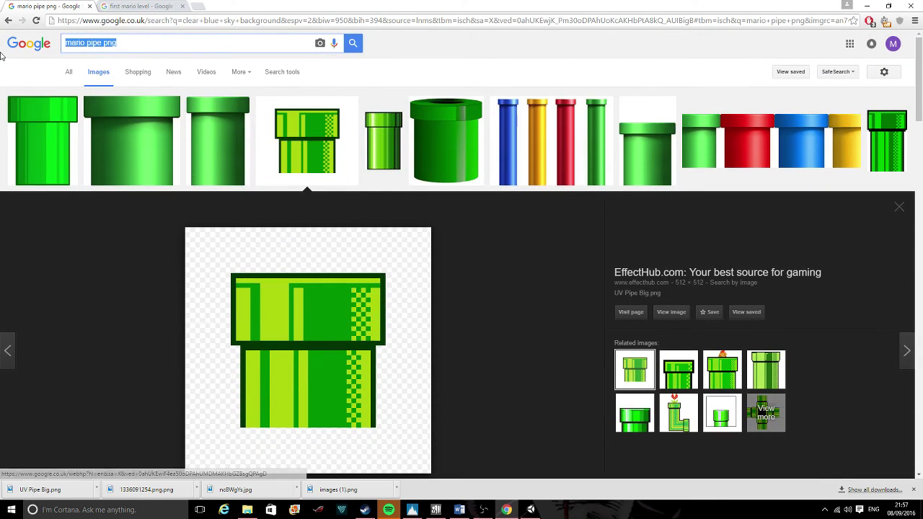
pyautogui.write('mario hill')
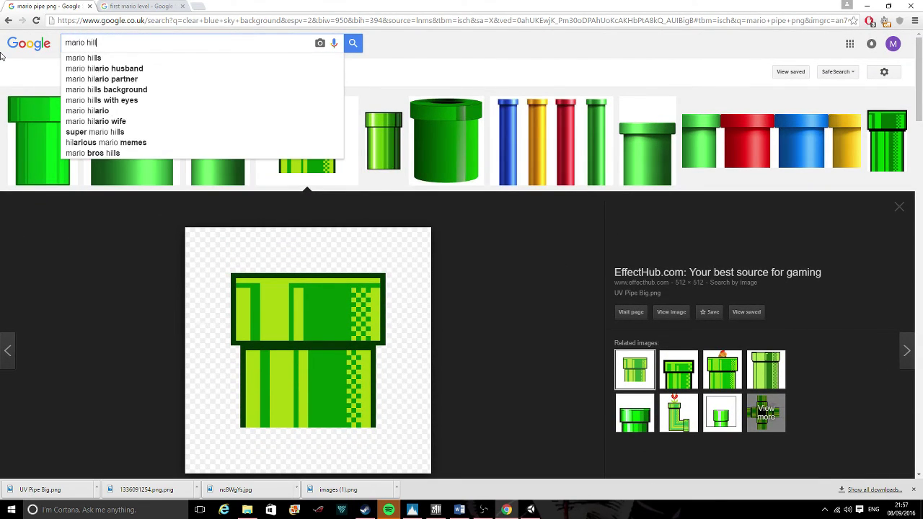
pyautogui.press('Return')
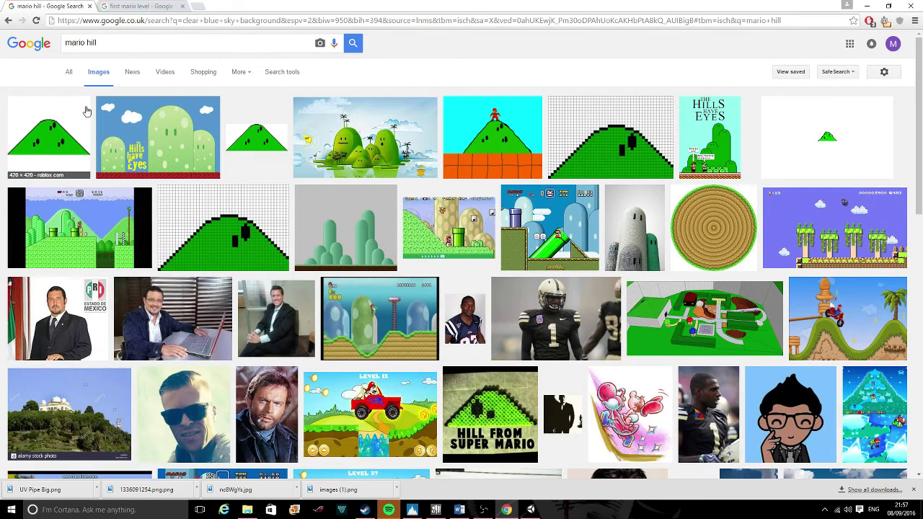
pyautogui.write('png')
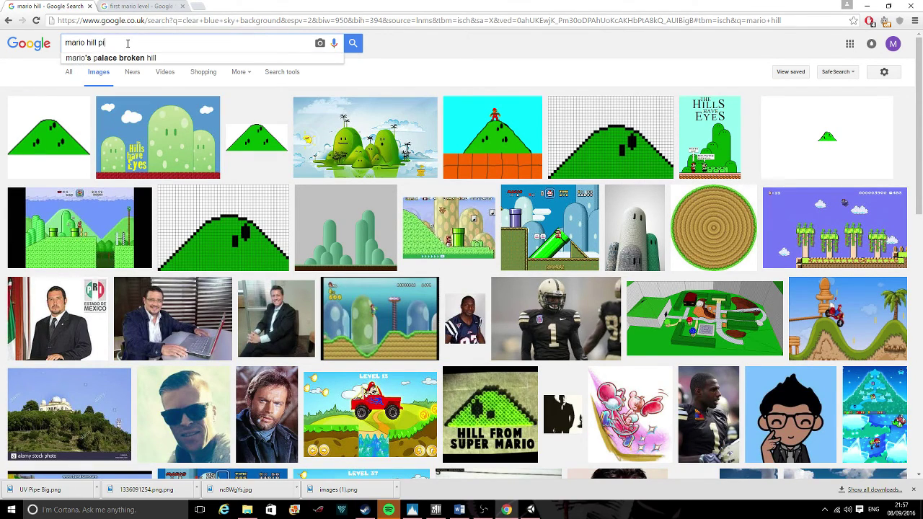
pyautogui.press('Return')
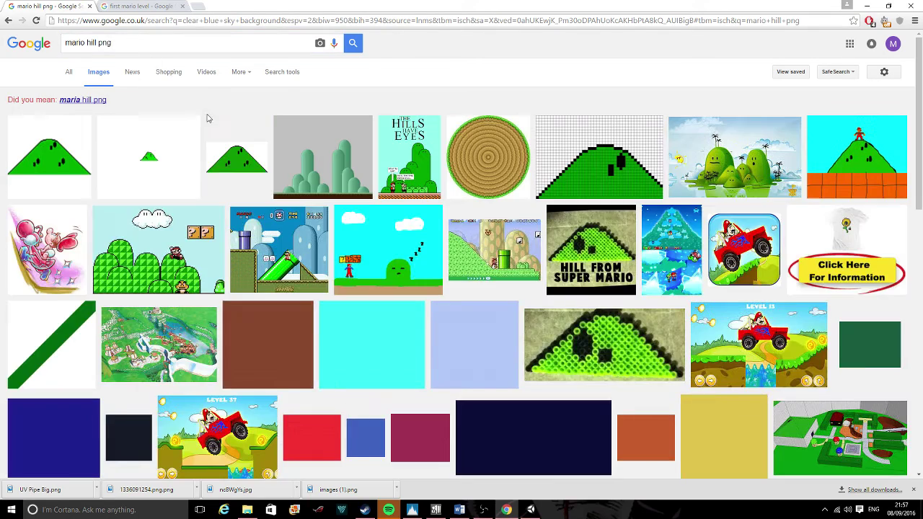
# Compare the first three green hill results for shape, image size and transparent background
pyautogui.click(65, 163)
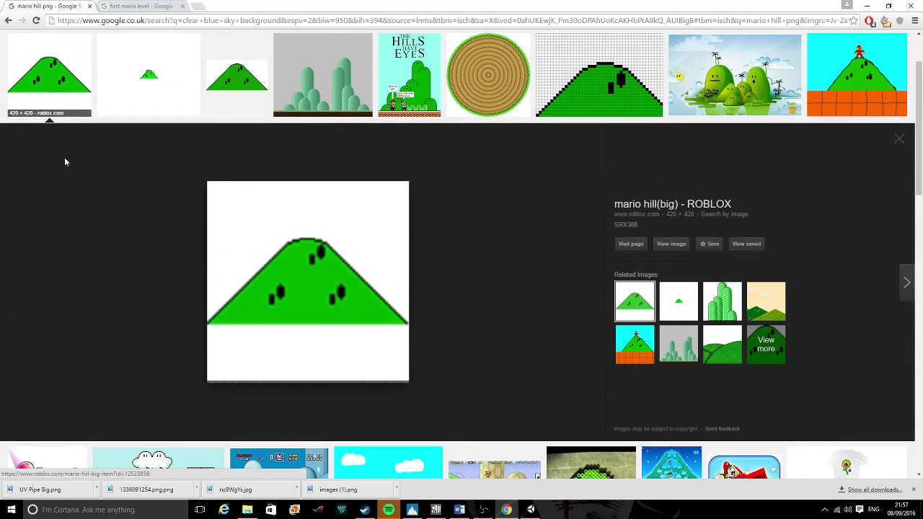
pyautogui.click(175, 103)
pyautogui.click(239, 76)
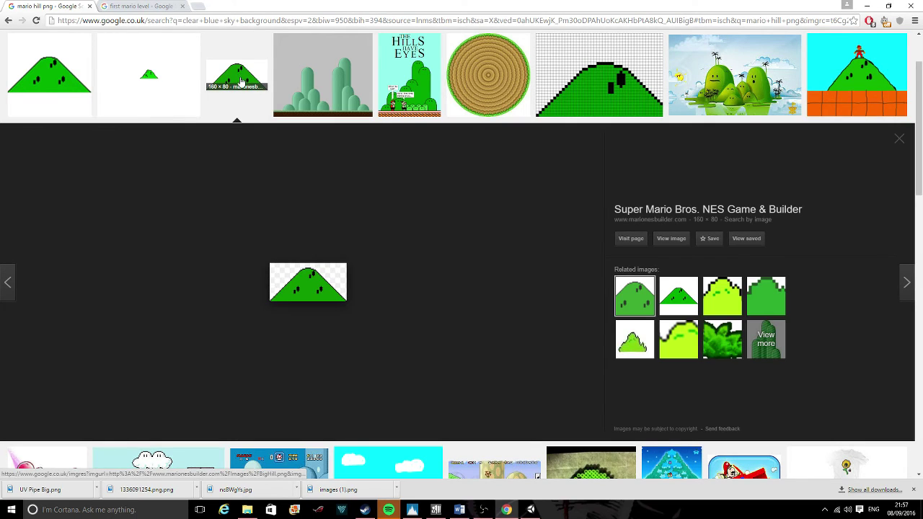
pyautogui.click(186, 72)
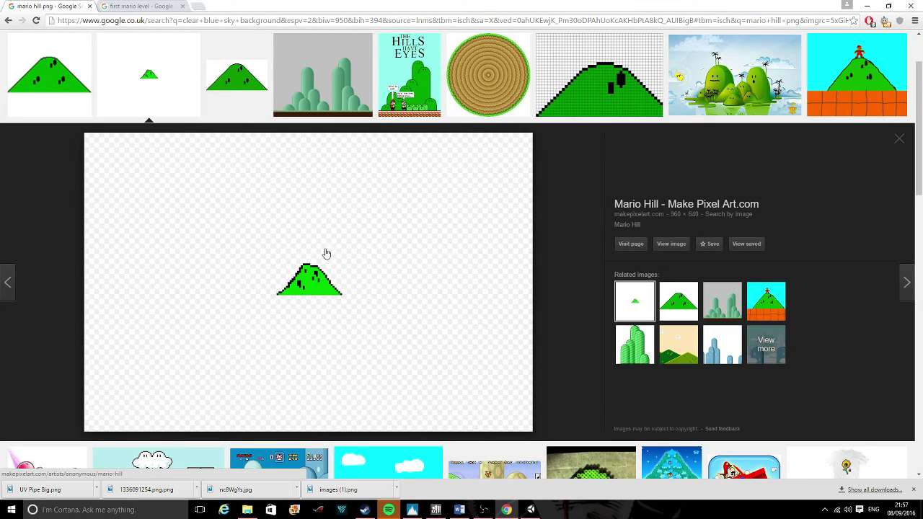
pyautogui.scroll(-2, 259, 105)
pyautogui.scroll(-1, 260, 112)
pyautogui.scroll(3, 259, 112)
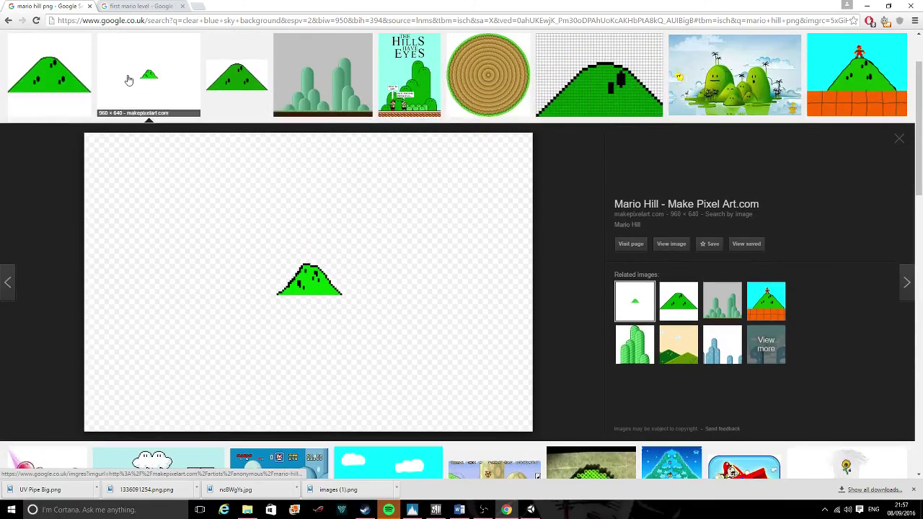
# Save the transparent "mario hill(big)" image from the ROBLOX result as a PNG file
pyautogui.click(83, 91)
pyautogui.rightClick(367, 242)
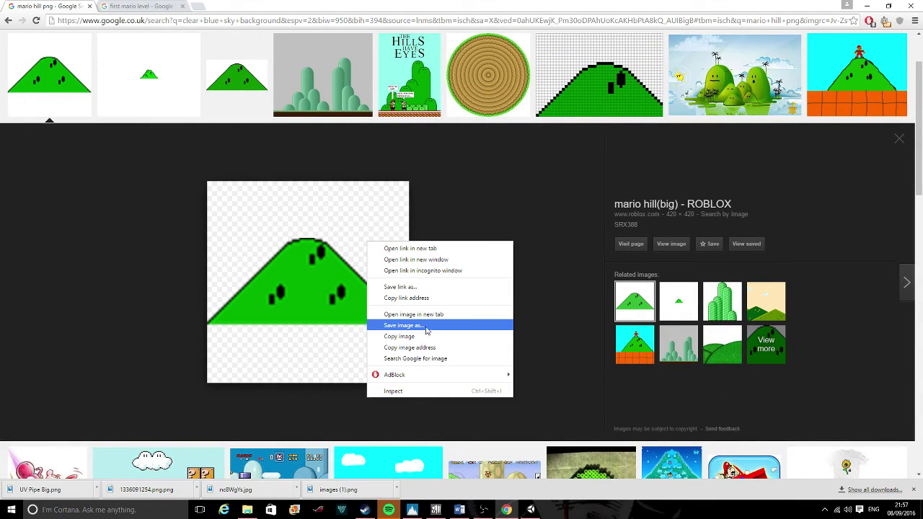
pyautogui.click(424, 324)
pyautogui.click(380, 244)
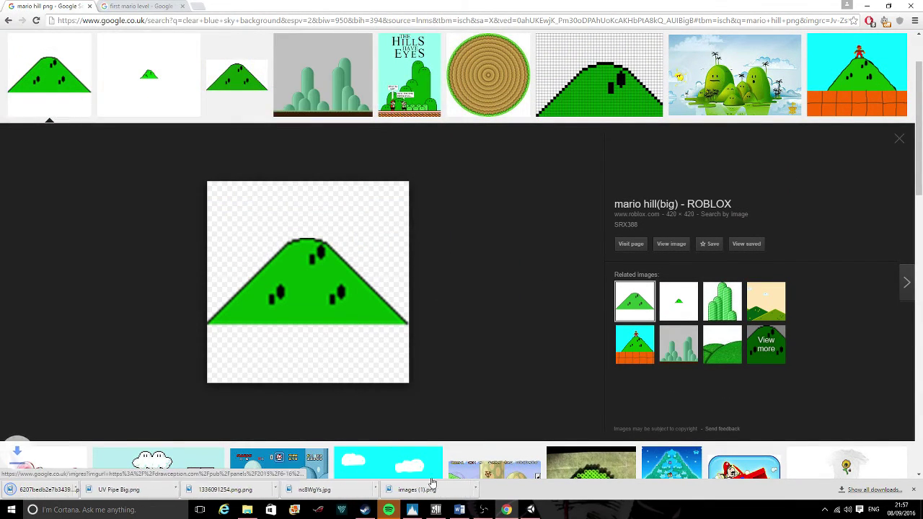
# Shrink the Chrome window over Unity, import the downloaded hill PNG into the Sprites folder, and return to Unity
pyautogui.click(505, 510)
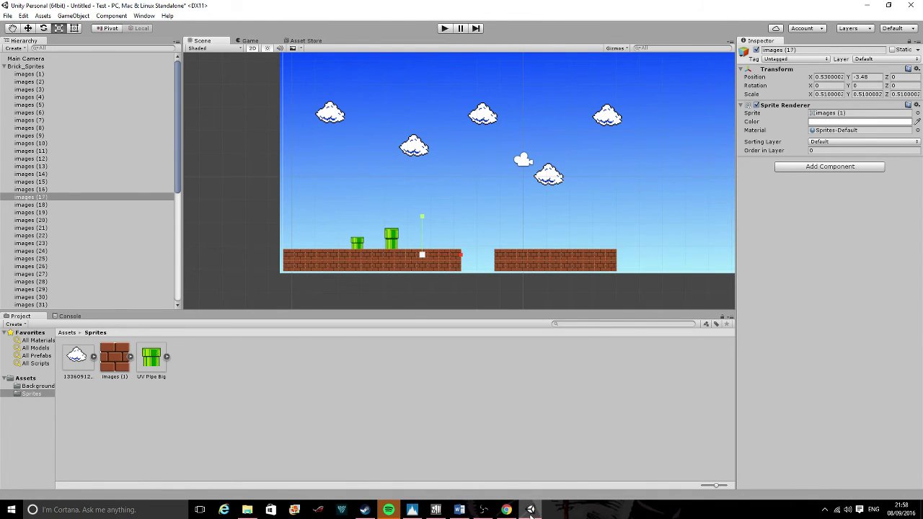
pyautogui.click(507, 510)
pyautogui.click(888, 6)
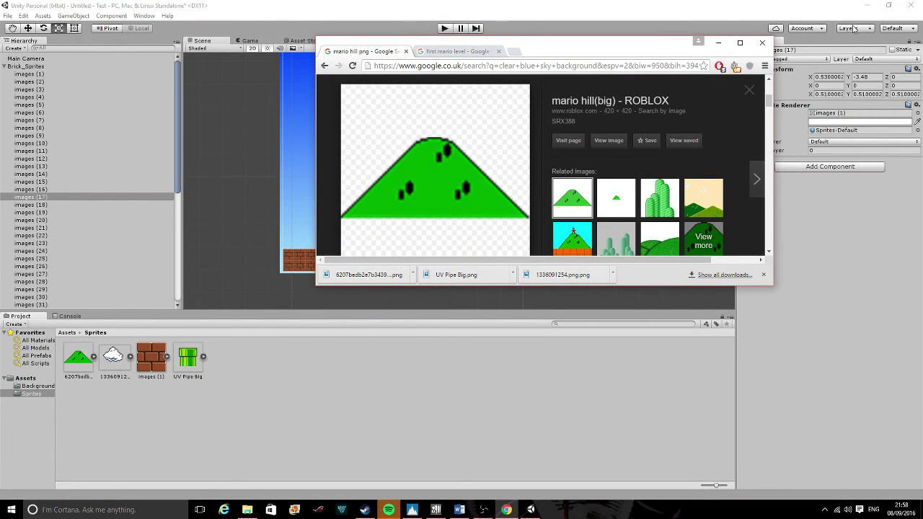
pyautogui.click(718, 43)
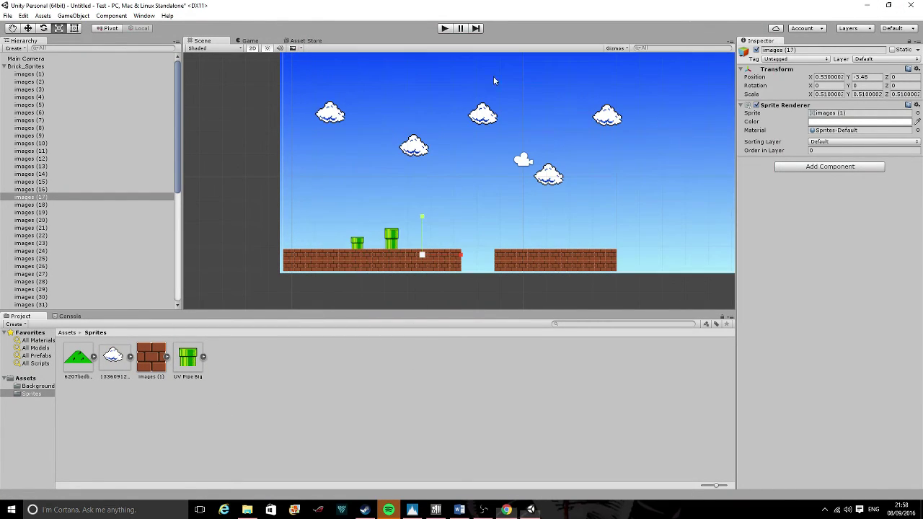
# Collapse the expanded sprite groups in the scene hierarchy and create an empty object named Hill_Sprites
pyautogui.click(4, 66)
pyautogui.click(34, 179)
pyautogui.click(4, 97)
pyautogui.click(73, 16)
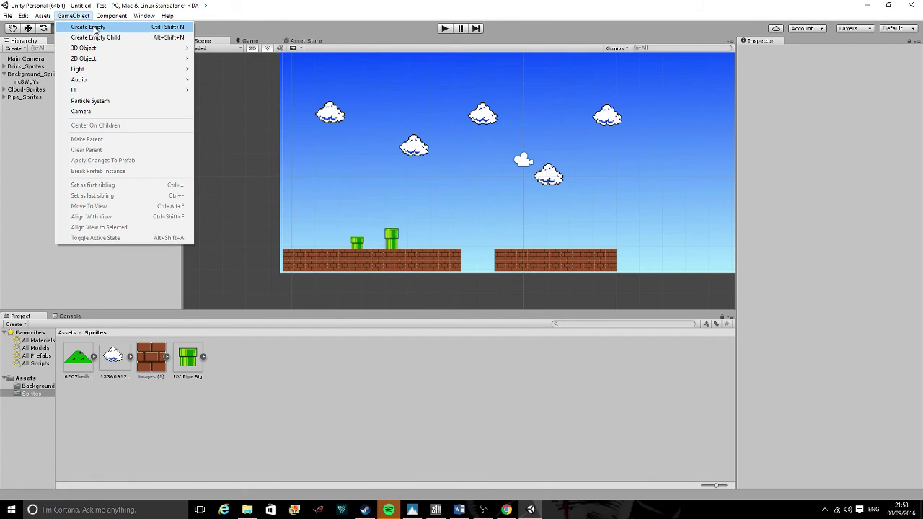
pyautogui.click(93, 30)
pyautogui.rightClick(65, 106)
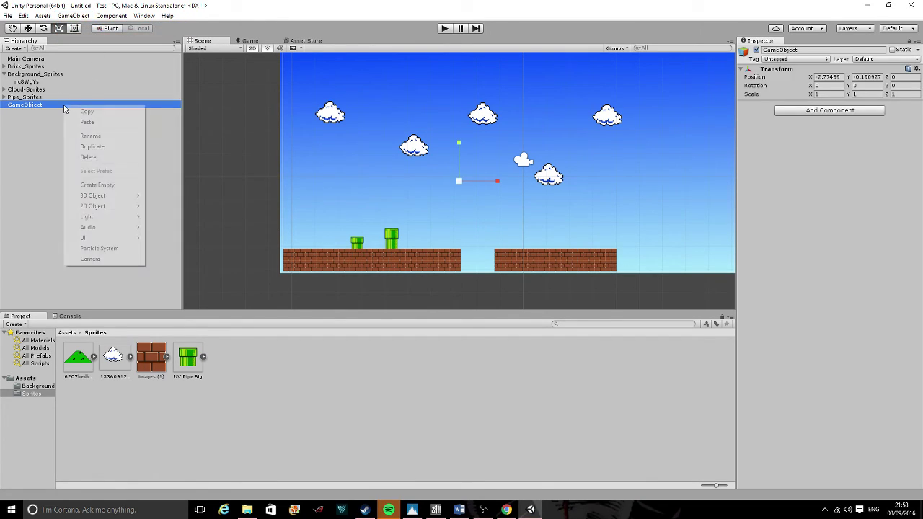
pyautogui.click(90, 136)
pyautogui.write('P')
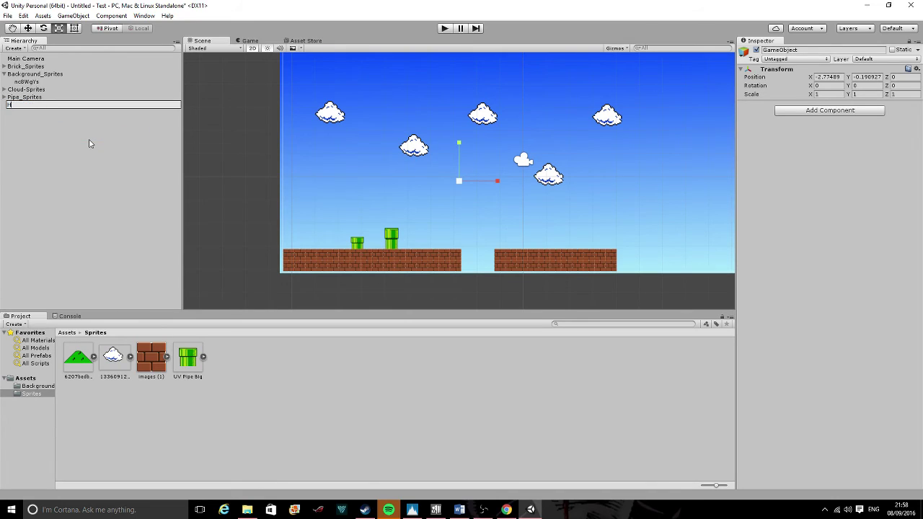
pyautogui.write('ill_Sprites')
pyautogui.press('Return')
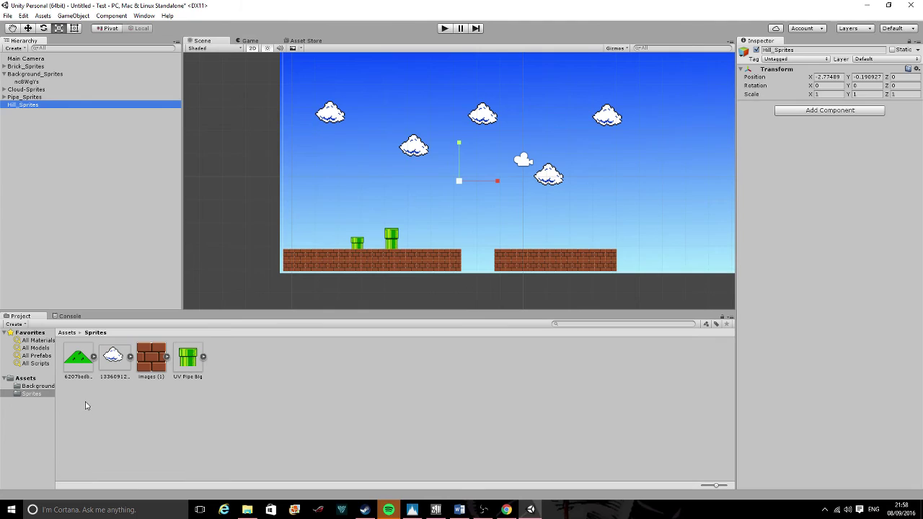
# Place the hill sprite at X -9.38, Y -2.93 with a scale of about 0.375, on the Background sorting layer
pyautogui.moveTo(84, 374); pyautogui.dragTo(328, 239)
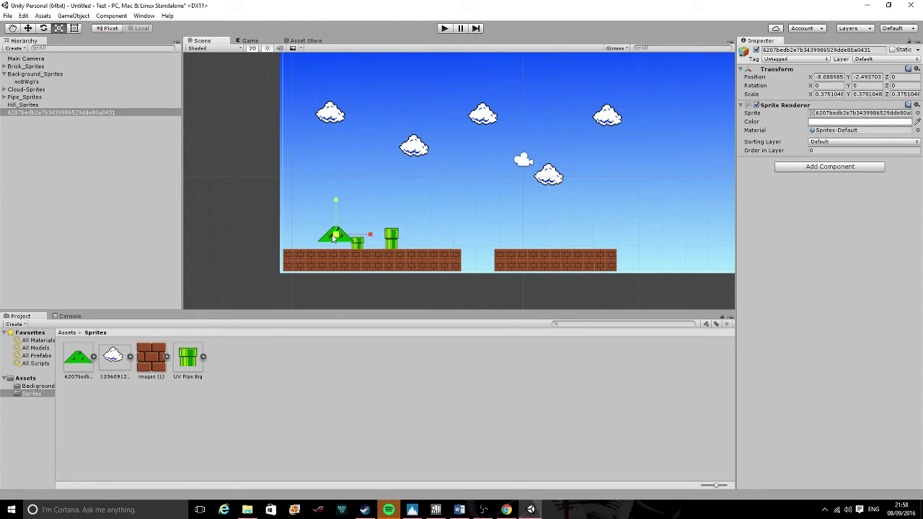
pyautogui.click(28, 28)
pyautogui.moveTo(336, 206); pyautogui.dragTo(341, 214)
pyautogui.moveTo(375, 253); pyautogui.dragTo(343, 254)
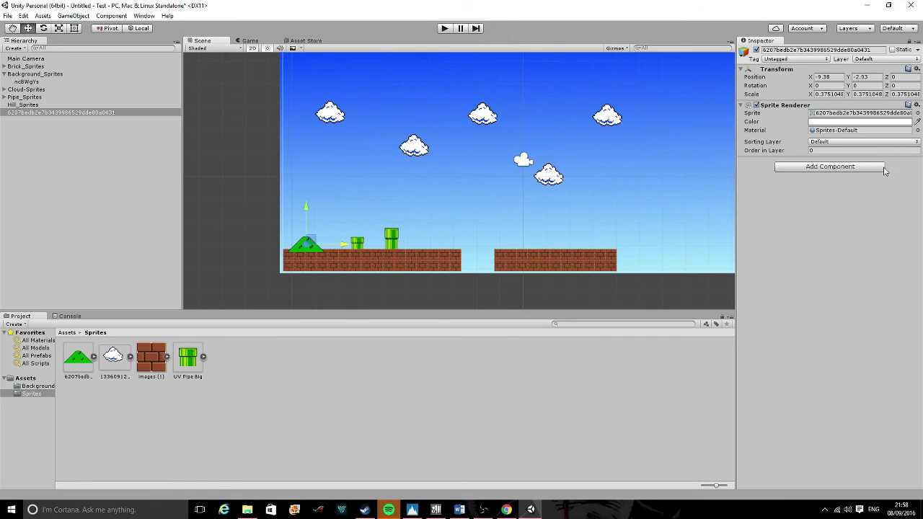
pyautogui.click(851, 143)
pyautogui.click(851, 153)
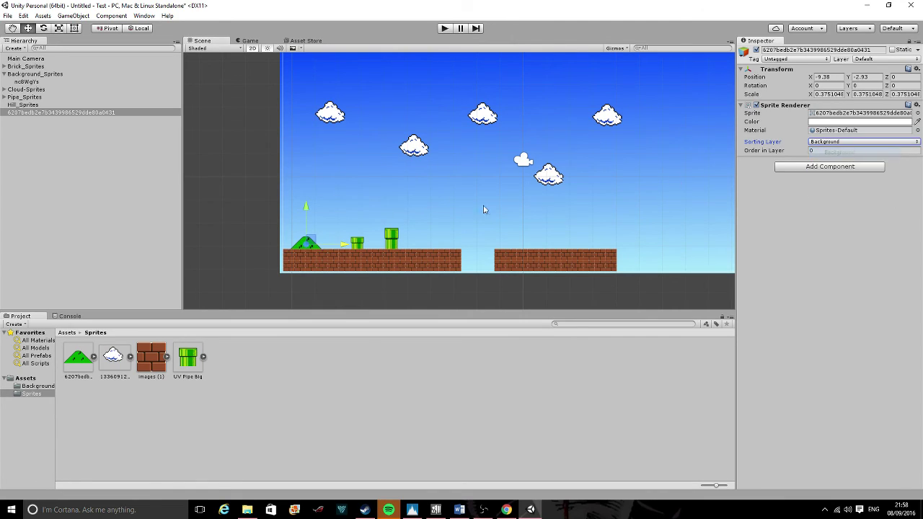
# Enlarge the hill uniformly to a scale of about 0.686 and shift it along the bricks to X -8.9
pyautogui.click(305, 217)
pyautogui.moveTo(337, 243)
pyautogui.mouseDown()
pyautogui.moveTo(312, 247)
pyautogui.moveTo(335, 245)
pyautogui.mouseUp()
pyautogui.click(59, 28)
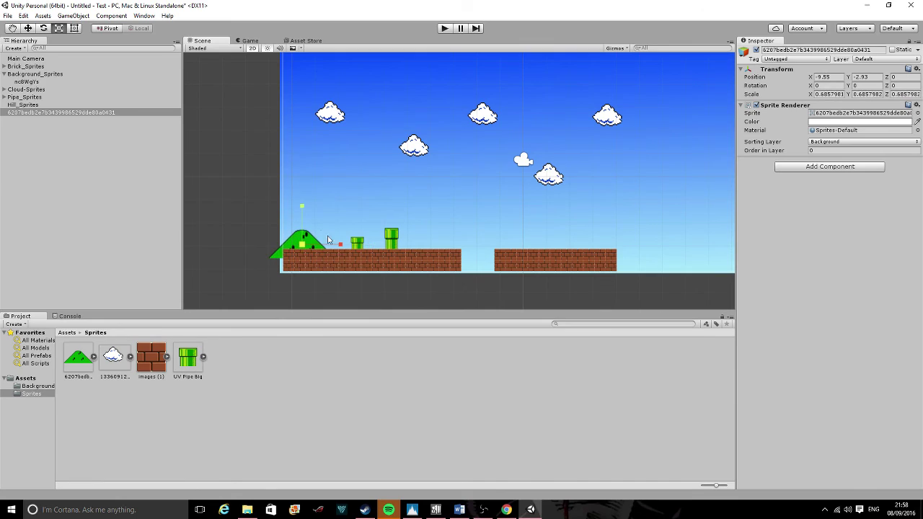
pyautogui.click(27, 28)
pyautogui.moveTo(342, 246); pyautogui.dragTo(356, 249)
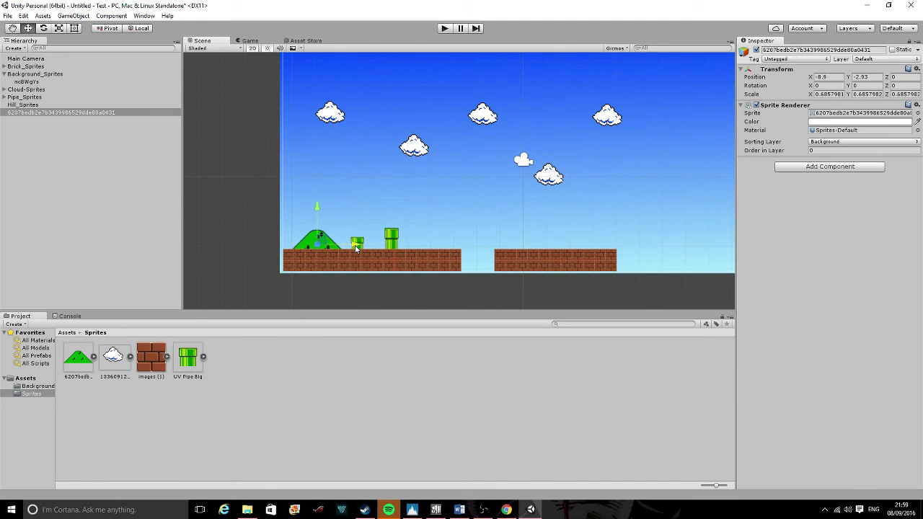
# Duplicate the hill, move the copy behind the taller pipe at X -4.96, and stretch it to about X 0.823, Y 1.114
pyautogui.hotkey('ctrl', 'd')
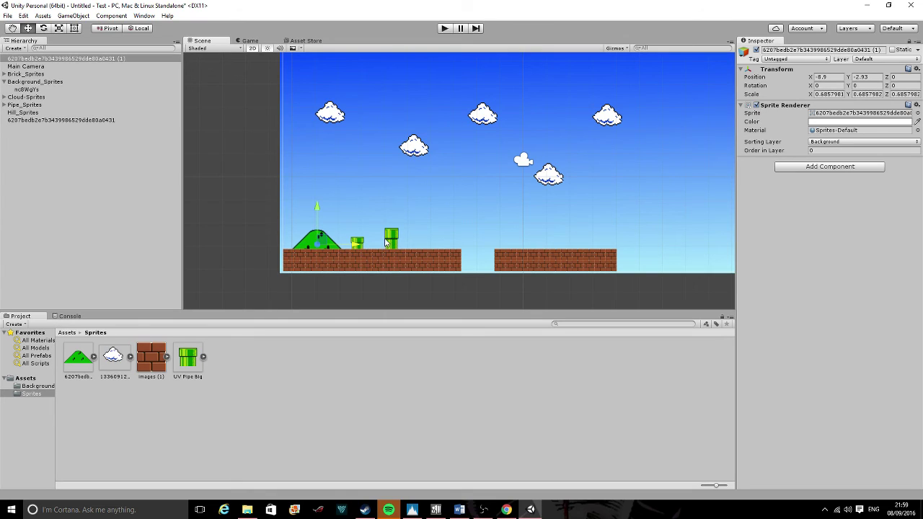
pyautogui.moveTo(358, 247); pyautogui.dragTo(448, 250)
pyautogui.click(59, 28)
pyautogui.moveTo(409, 208); pyautogui.dragTo(408, 182)
pyautogui.moveTo(447, 251); pyautogui.dragTo(455, 246)
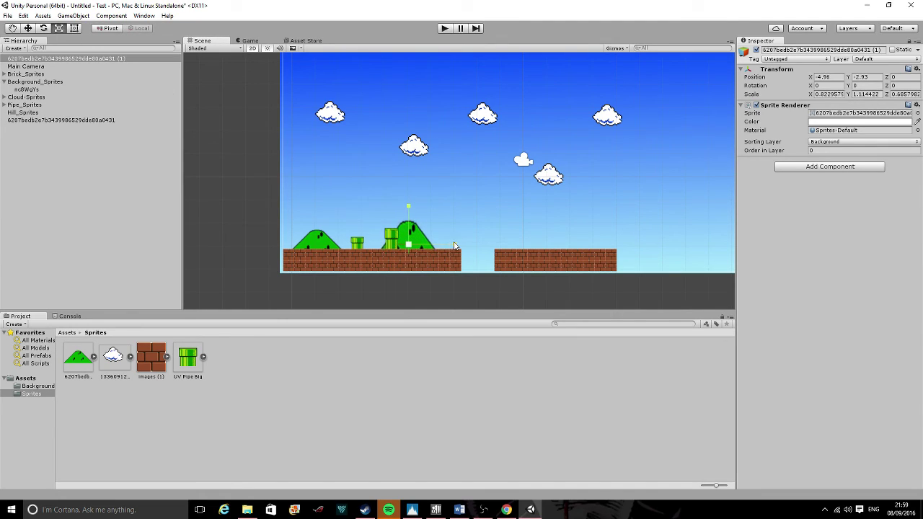
pyautogui.scroll(-3, 455, 245)
pyautogui.scroll(3, 456, 245)
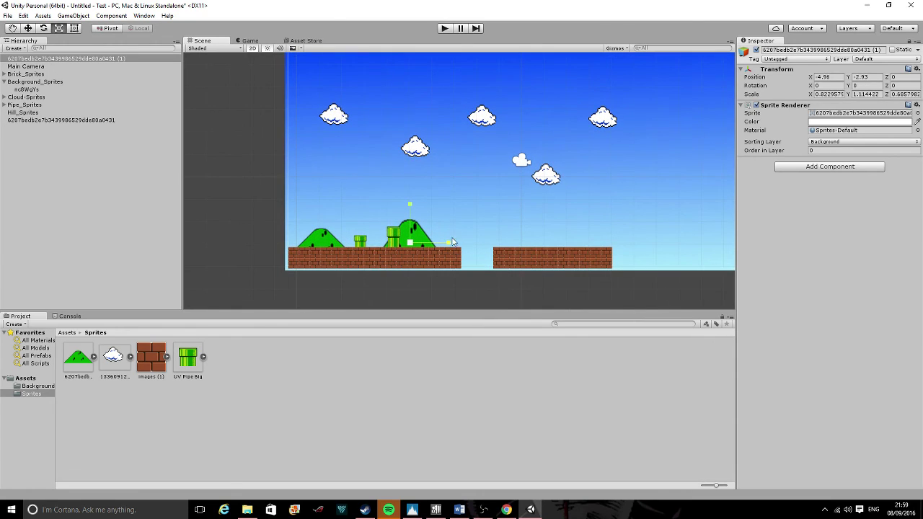
# Check the scene in the Game view and switch to Chrome to show the Super Mario Bros. World 1, Level 1-1 map at 250% zoom
pyautogui.click(249, 41)
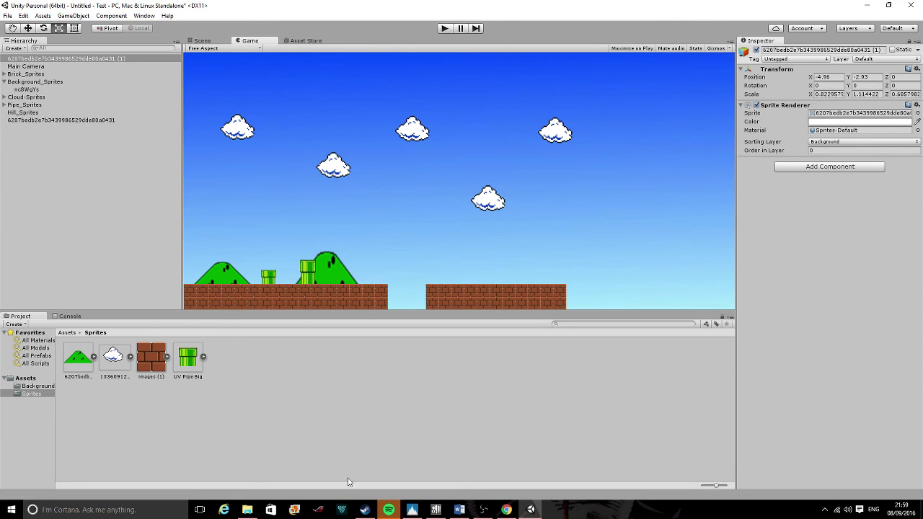
pyautogui.click(506, 510)
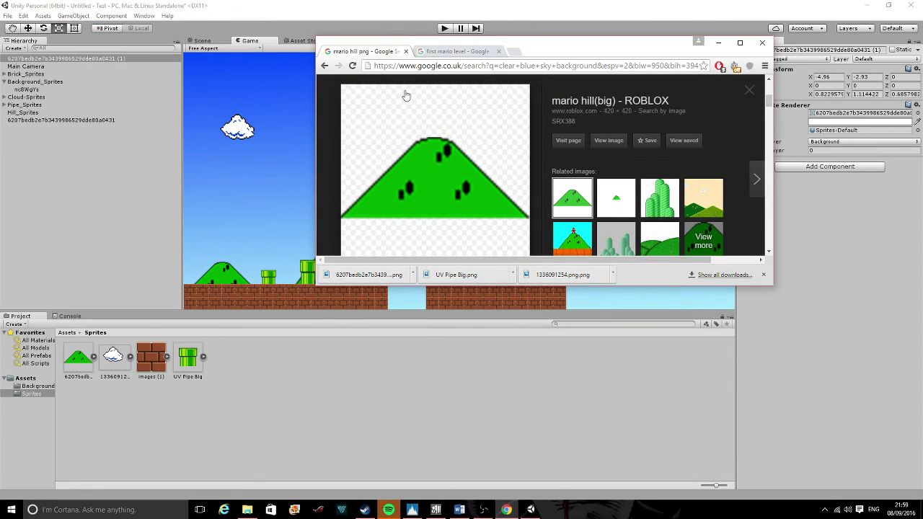
pyautogui.click(428, 52)
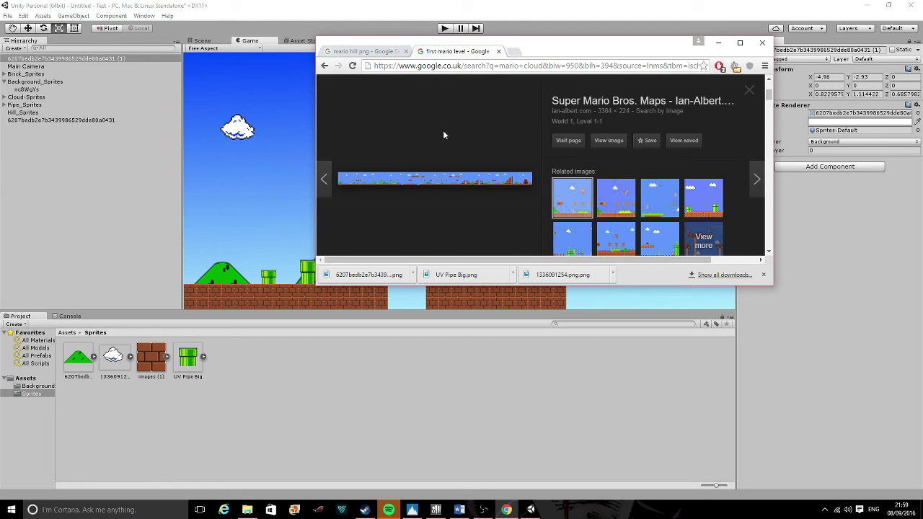
pyautogui.keyDown('ctrl'); pyautogui.scroll(3, 432, 167); pyautogui.keyUp('ctrl')
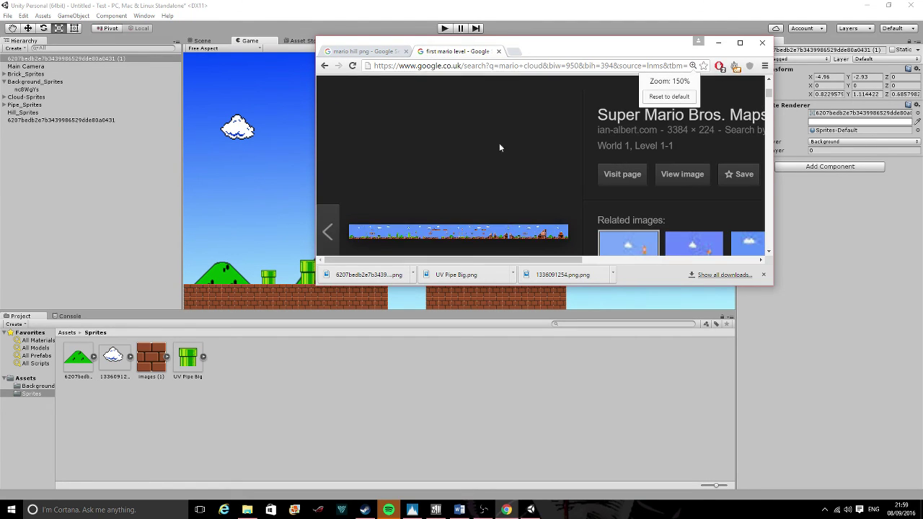
pyautogui.click(740, 43)
pyautogui.keyDown('ctrl'); pyautogui.scroll(3, 434, 274); pyautogui.keyUp('ctrl')
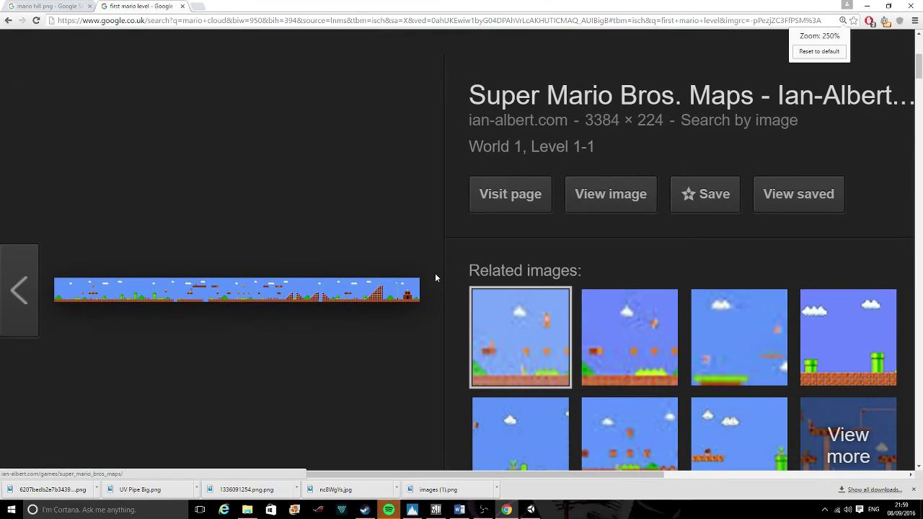
pyautogui.click(406, 298)
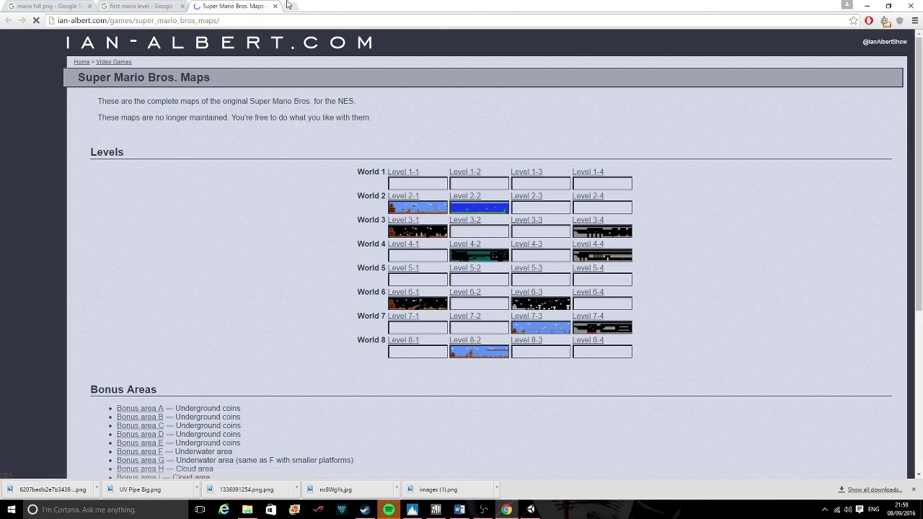
pyautogui.click(275, 6)
# Enlarge the level map to 500% zoom and examine how its hills, pipes, clouds and ground gaps are laid out
pyautogui.keyDown('ctrl'); pyautogui.scroll(3, 315, 265); pyautogui.keyUp('ctrl')
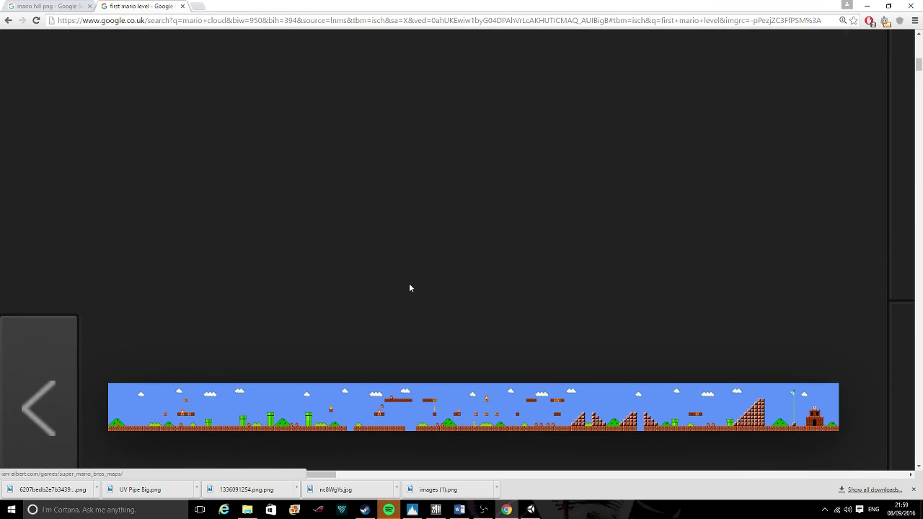
pyautogui.keyDown('ctrl'); pyautogui.scroll(-9, 409, 287); pyautogui.keyUp('ctrl')
pyautogui.keyDown('ctrl'); pyautogui.scroll(9, 355, 272); pyautogui.keyUp('ctrl')
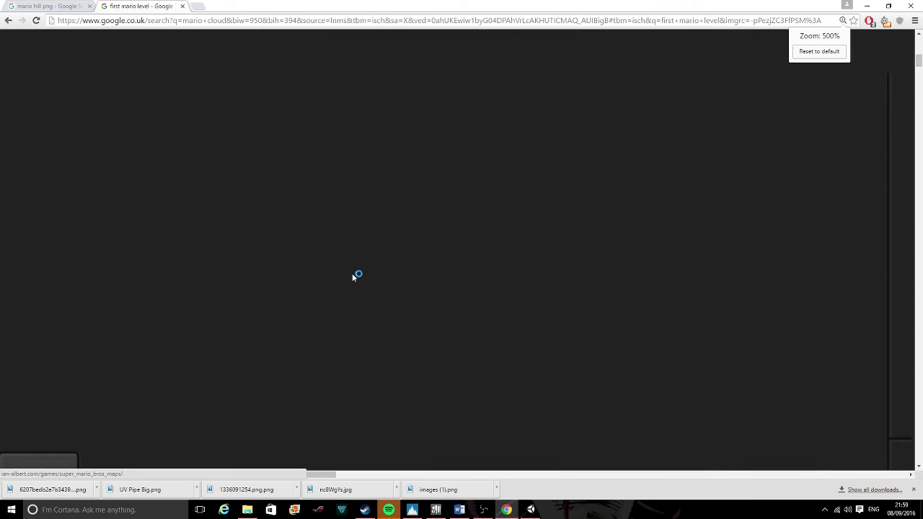
pyautogui.scroll(9, 352, 273)
pyautogui.scroll(-6, 391, 271)
pyautogui.scroll(-3, 391, 274)
pyautogui.scroll(2, 391, 274)
pyautogui.scroll(-2, 287, 282)
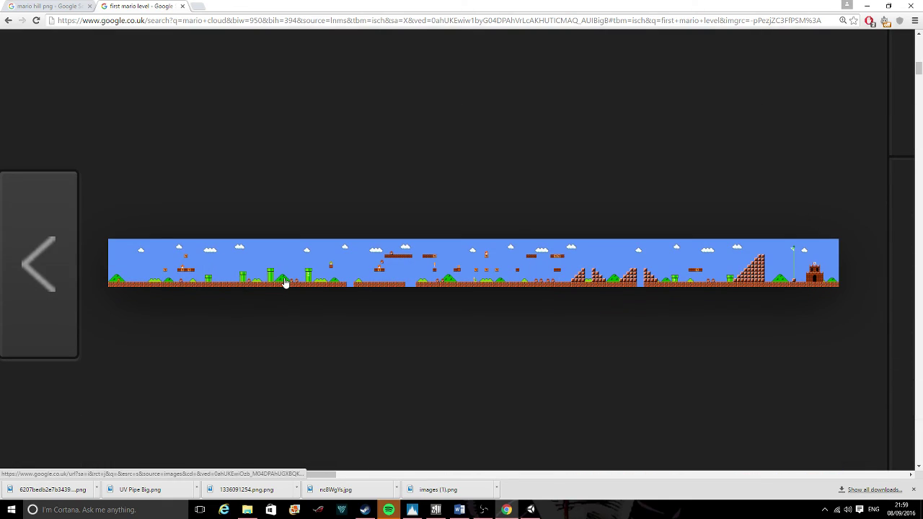
pyautogui.scroll(-2, 284, 281)
pyautogui.scroll(3, 285, 280)
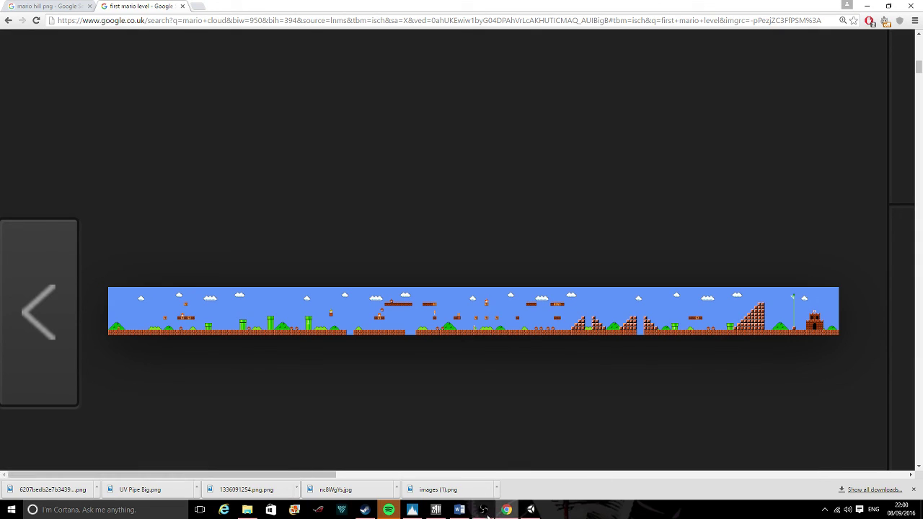
pyautogui.moveTo(484, 515)
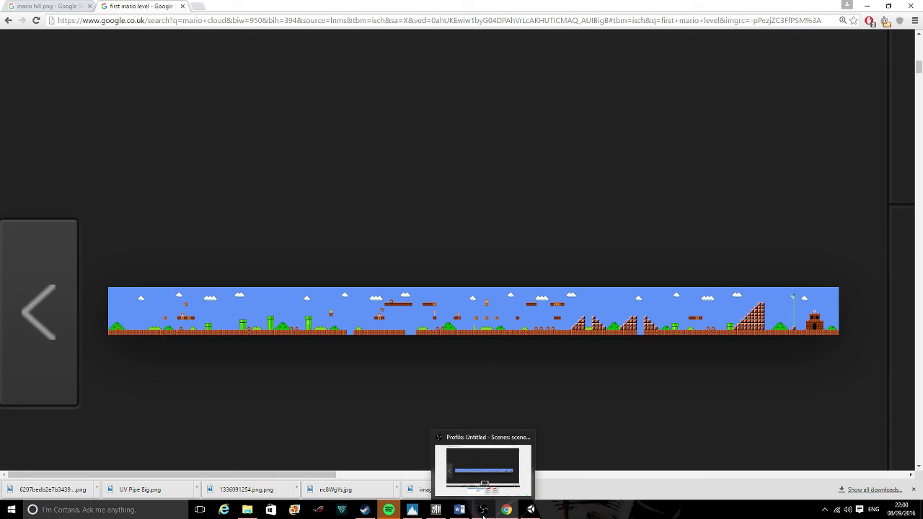